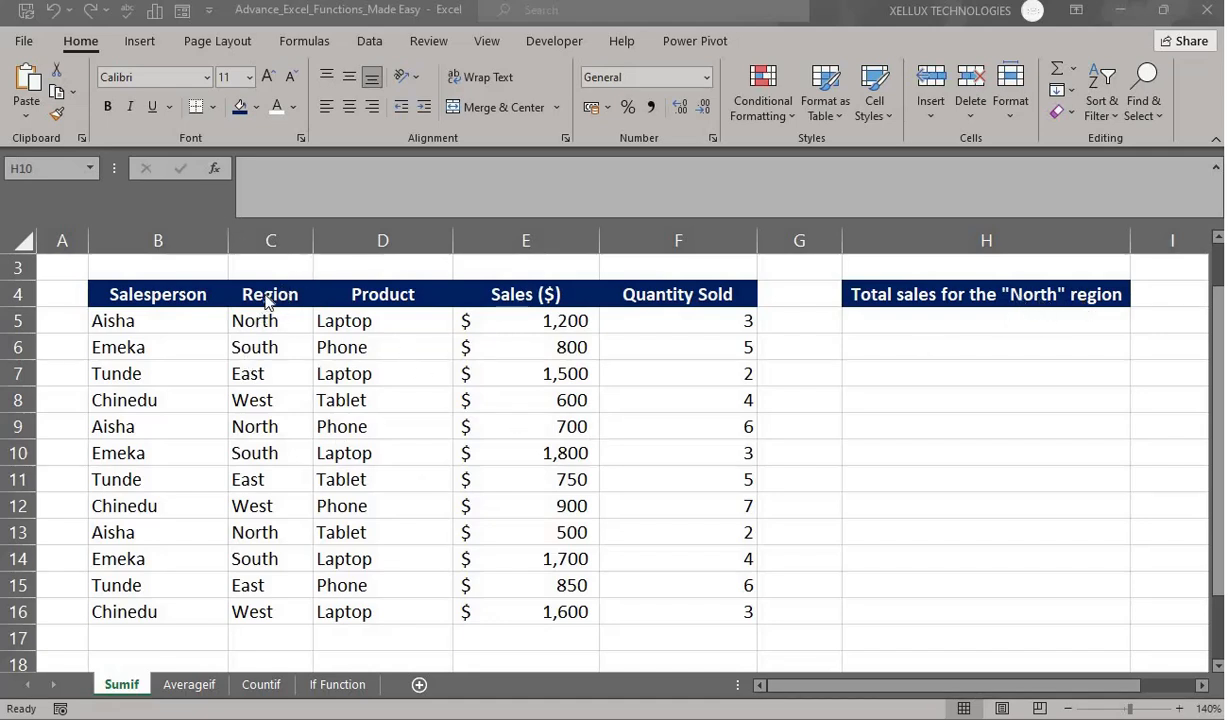
# Search the function library for "sumif" and insert the SUMIF function in cell H5, under the North region total heading
pyautogui.click(272, 236)
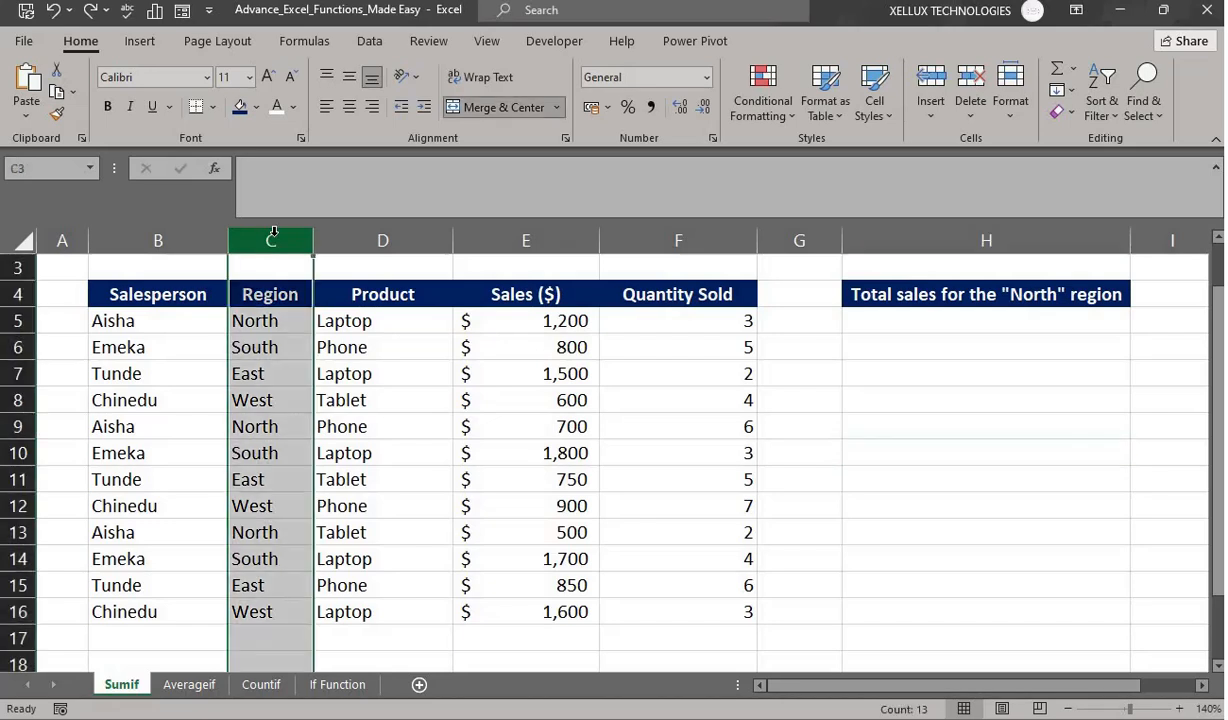
pyautogui.click(913, 322)
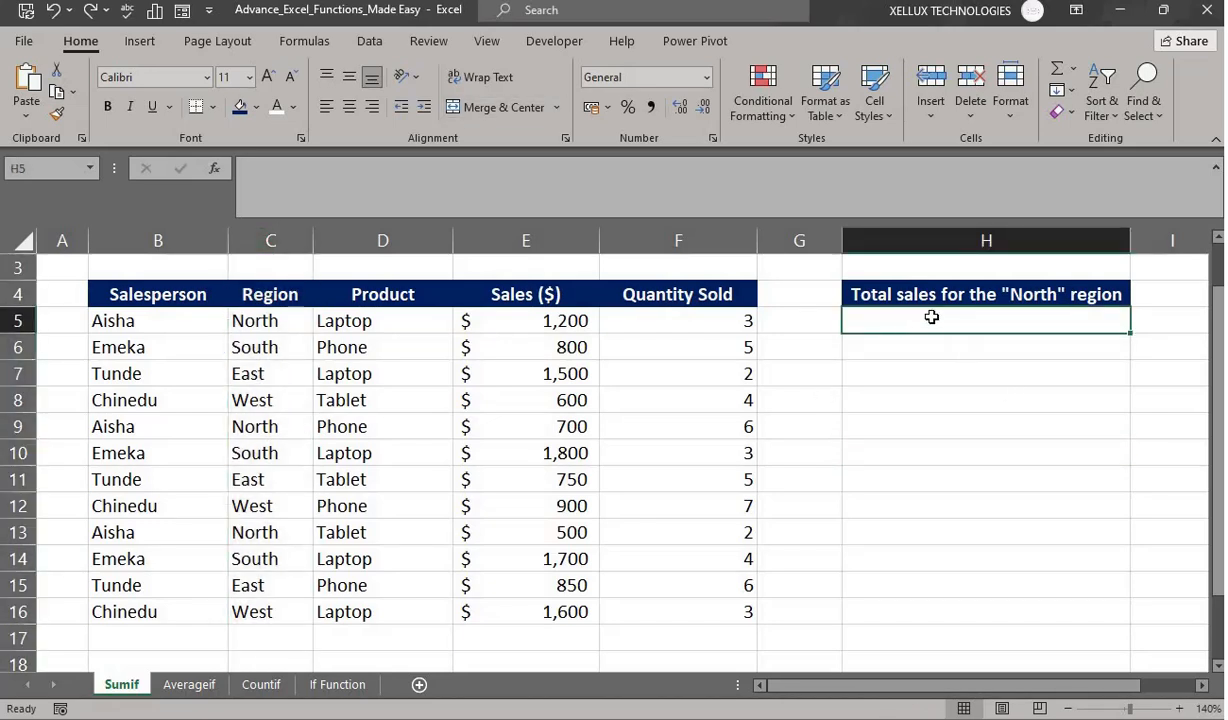
pyautogui.click(216, 172)
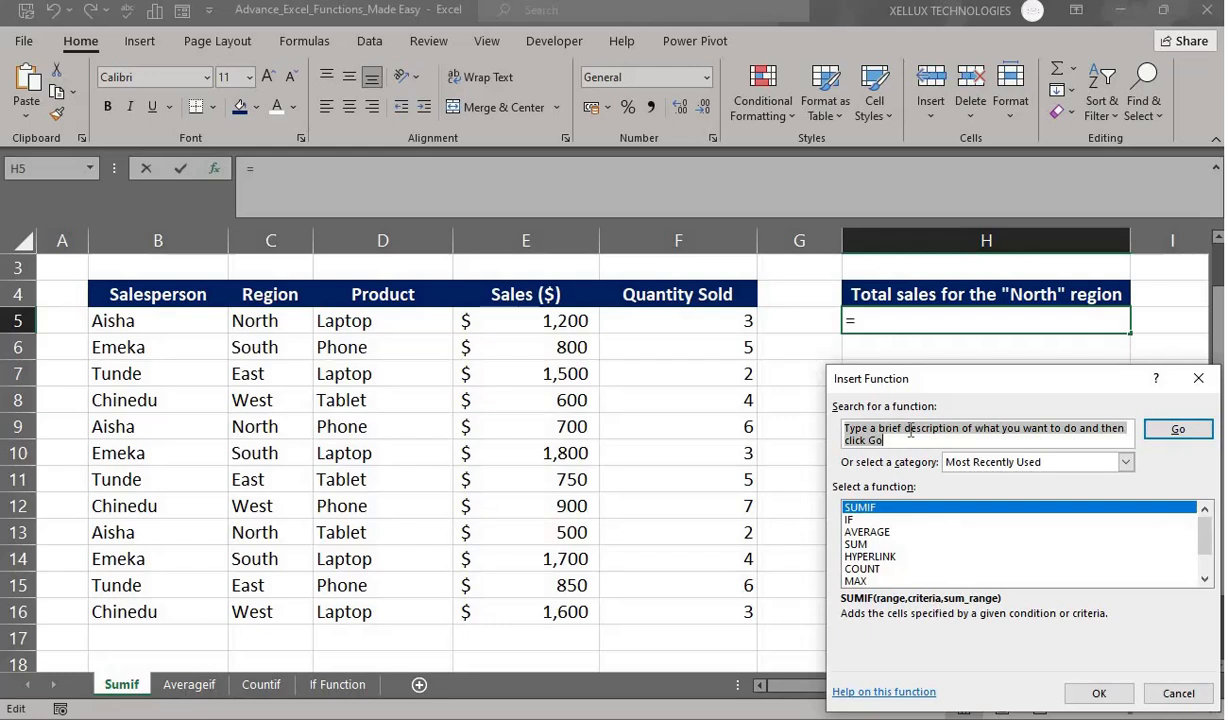
pyautogui.write('s')
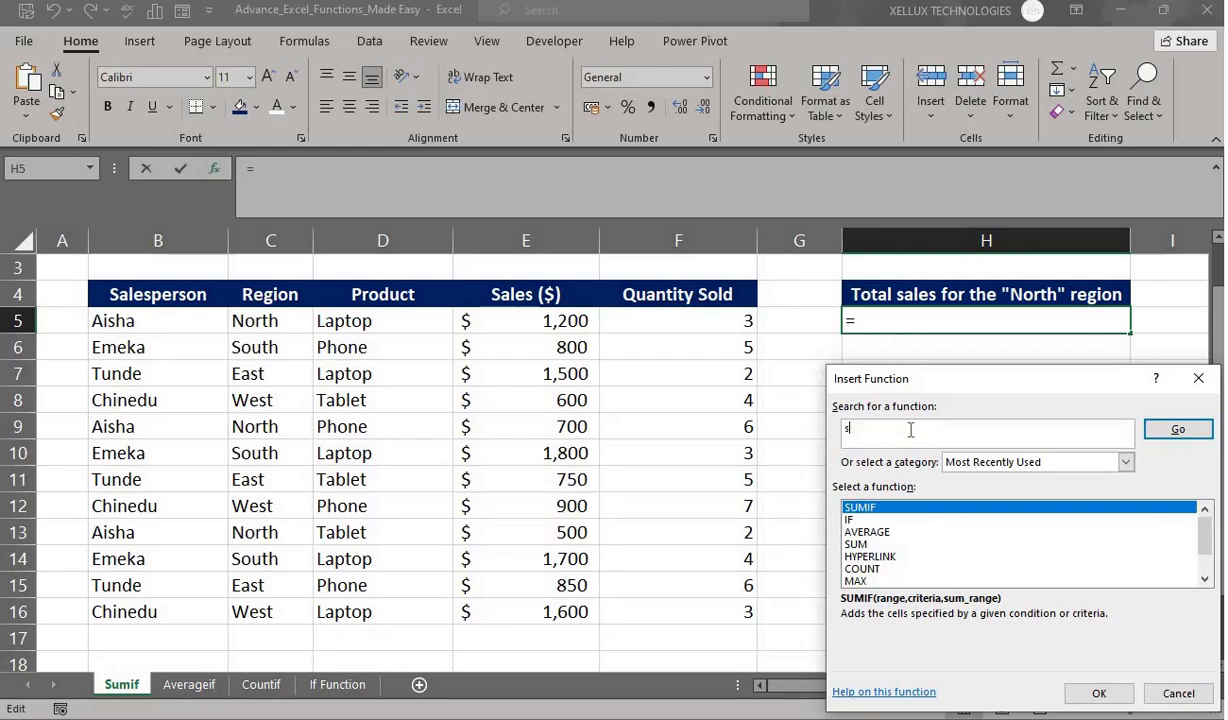
pyautogui.write('umif')
pyautogui.click(1179, 437)
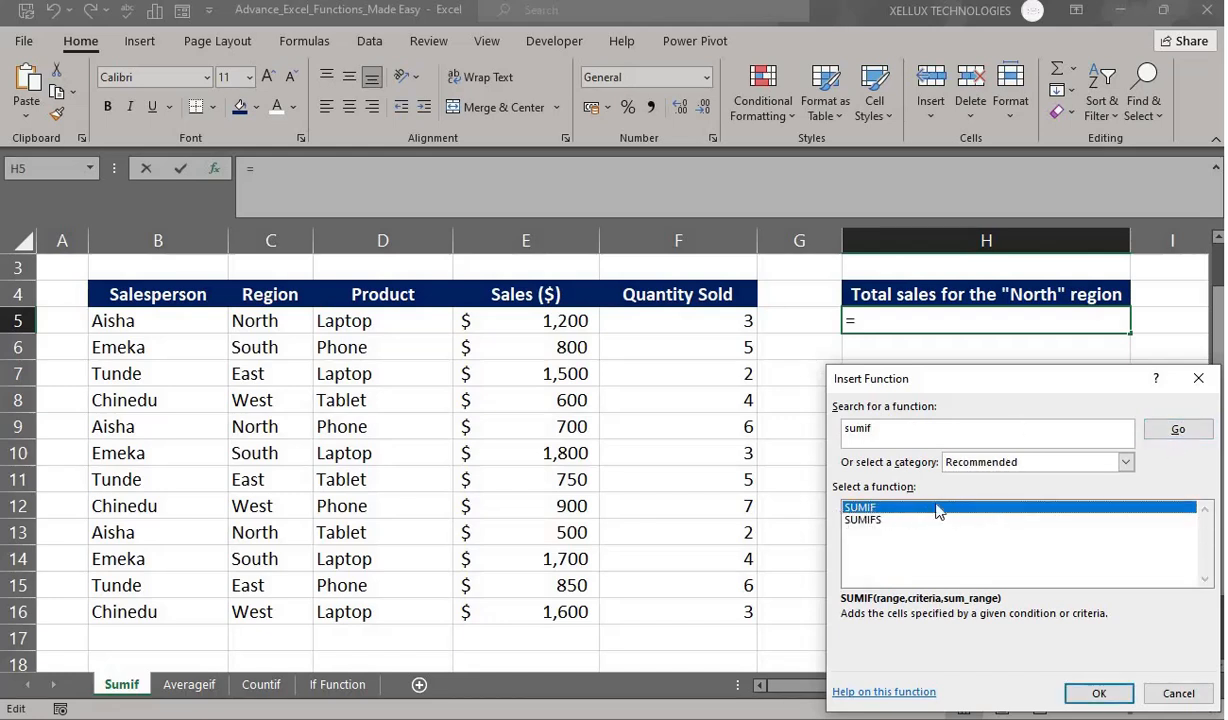
pyautogui.click(1098, 693)
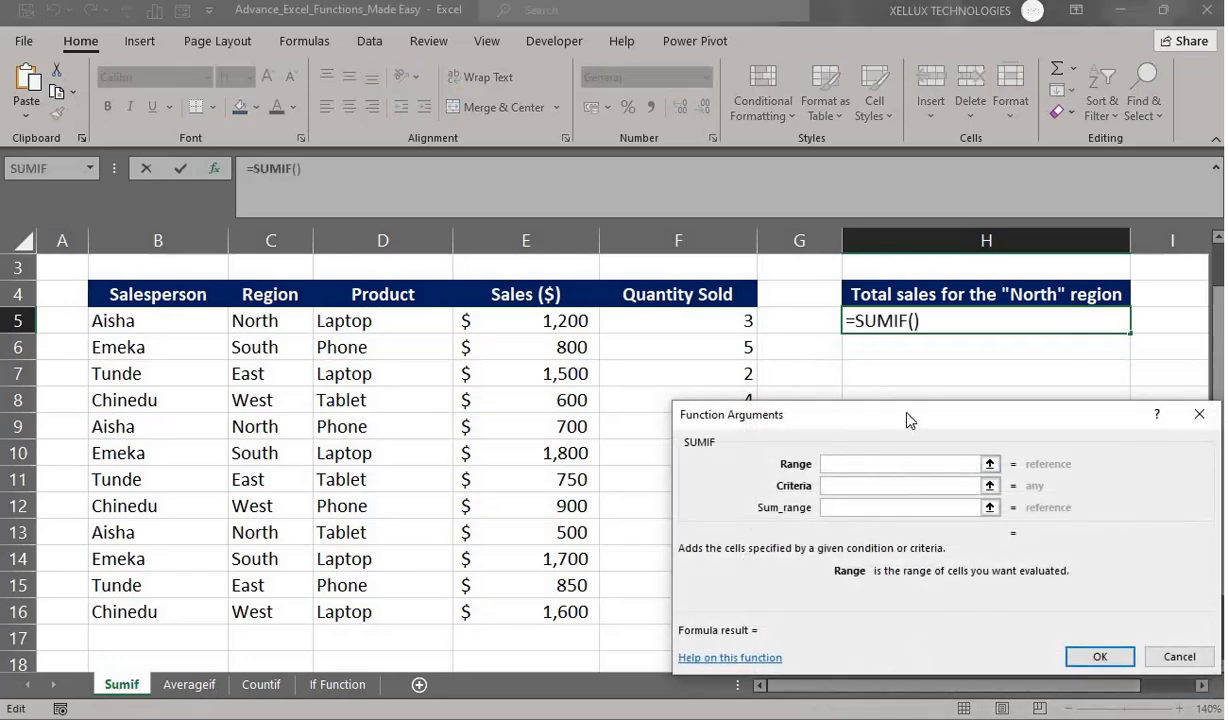
# Set the SUMIF range to the region cells C5:C16 and the criteria to "North"
pyautogui.moveTo(906, 420); pyautogui.dragTo(968, 428)
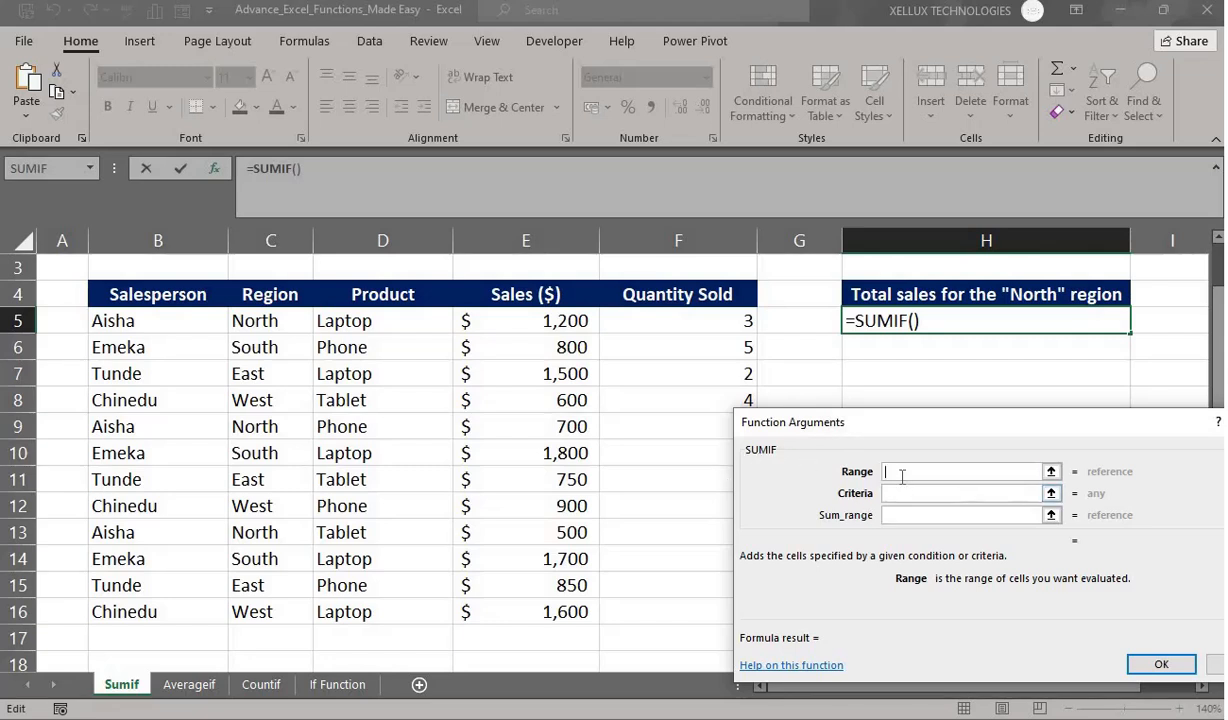
pyautogui.moveTo(923, 429); pyautogui.dragTo(980, 433)
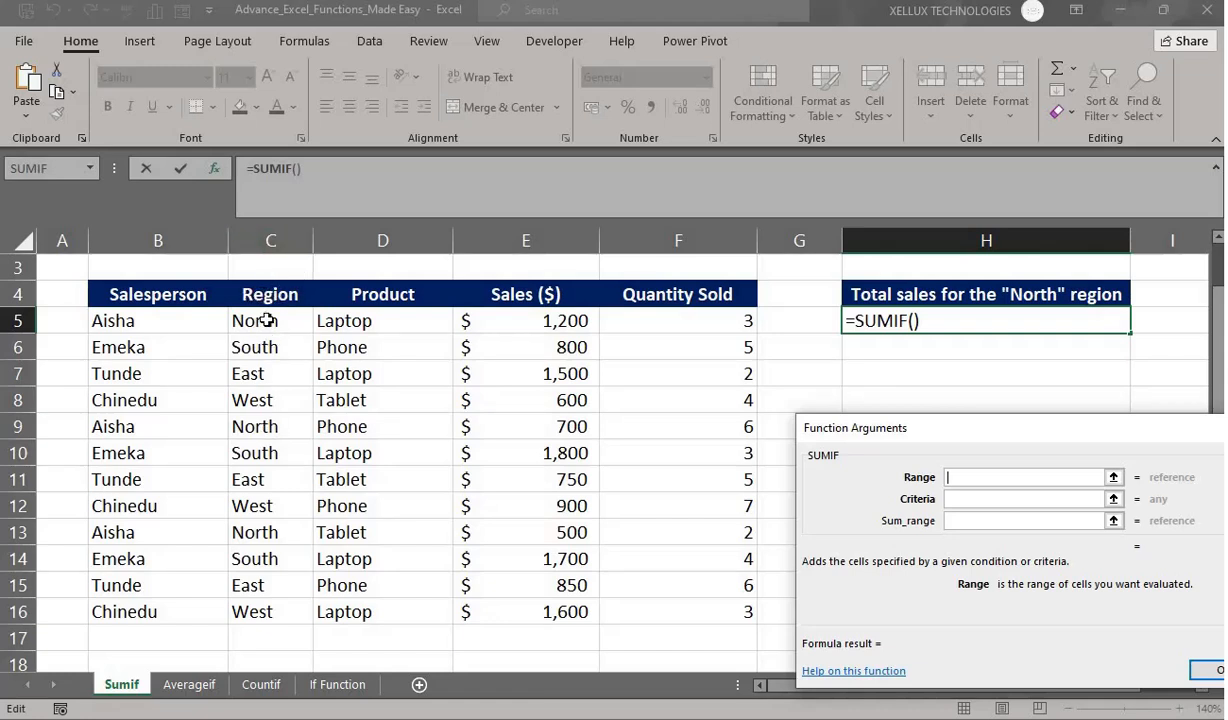
pyautogui.moveTo(267, 320); pyautogui.dragTo(268, 612)
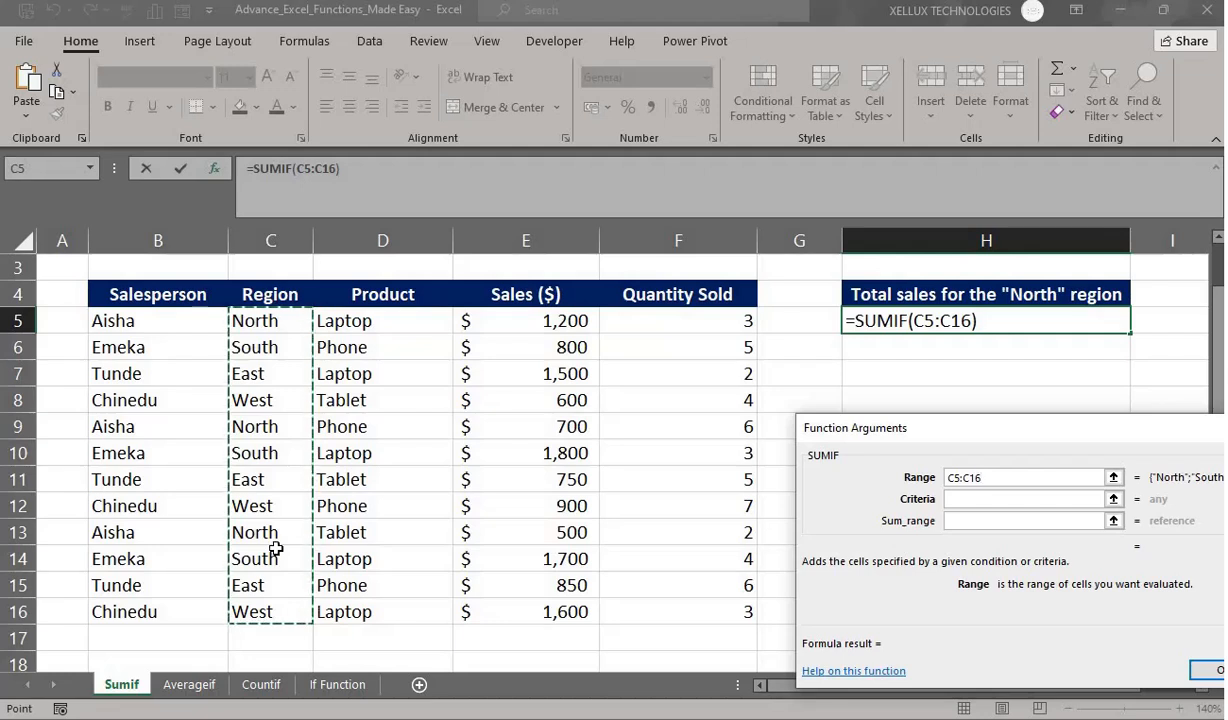
pyautogui.click(970, 502)
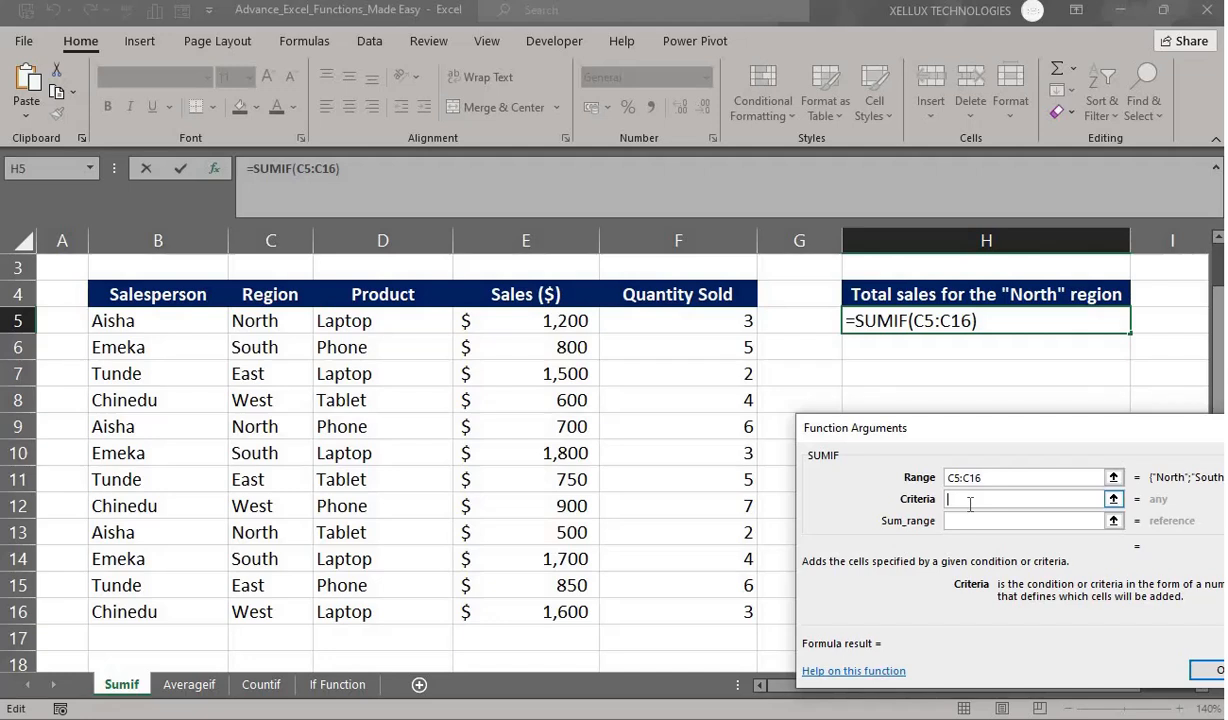
pyautogui.write('"')
pyautogui.write('North')
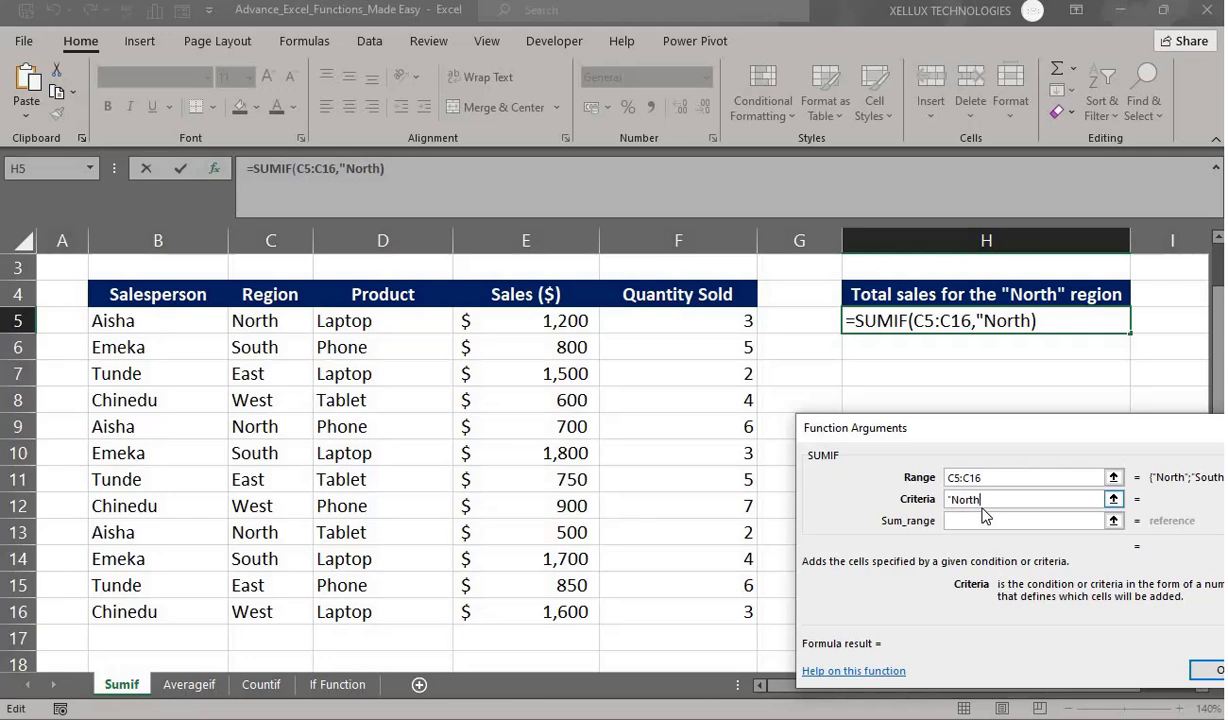
pyautogui.write('"')
# Set the sum range to the sales cells E5:E16 and complete the SUMIF formula in H5
pyautogui.click(928, 520)
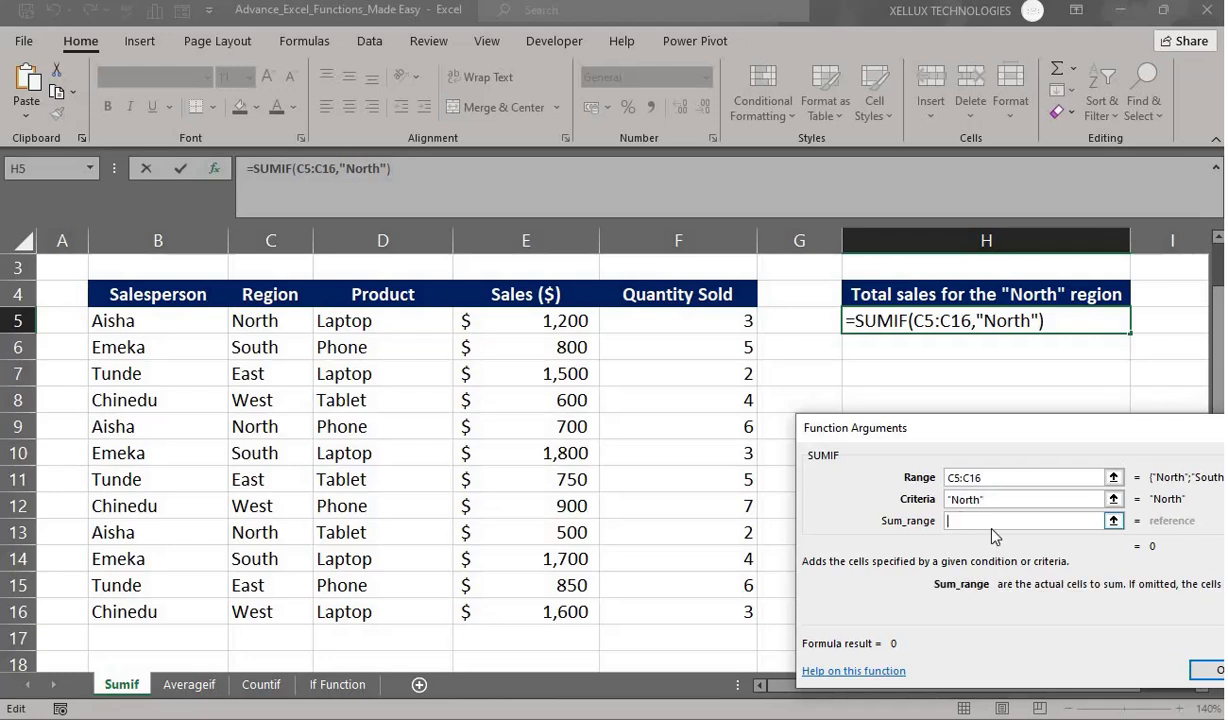
pyautogui.click(530, 240)
pyautogui.click(530, 322)
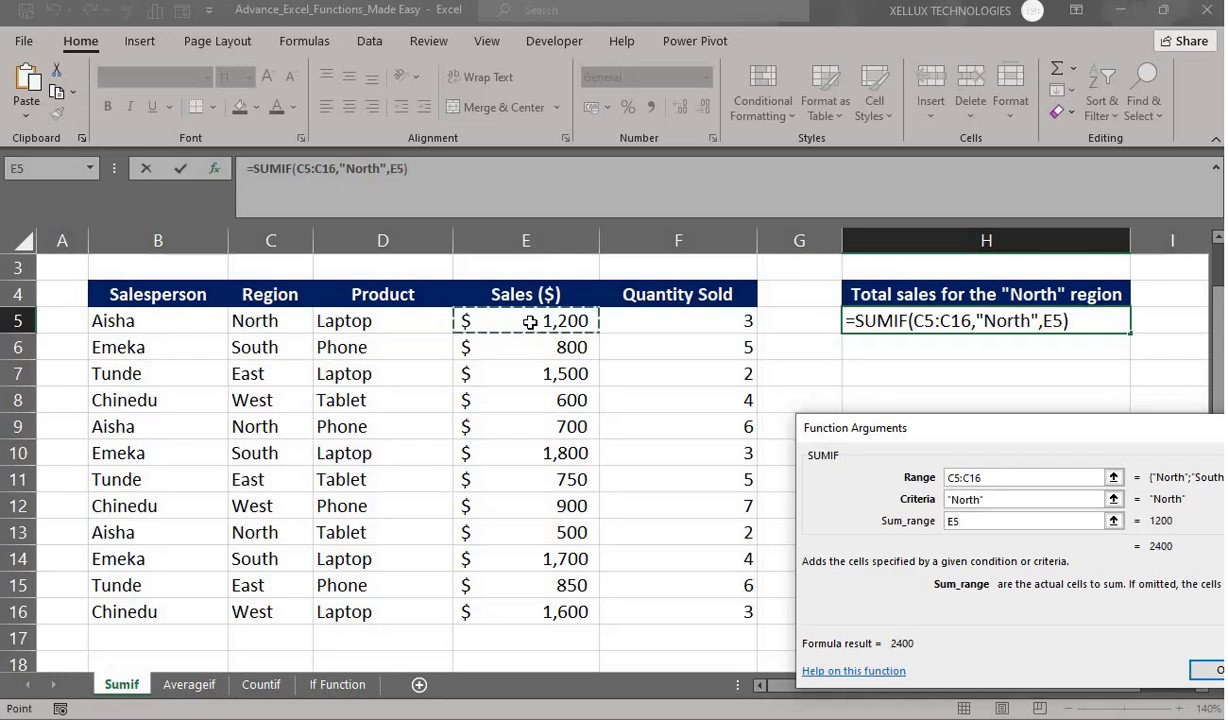
pyautogui.moveTo(530, 320); pyautogui.dragTo(542, 604)
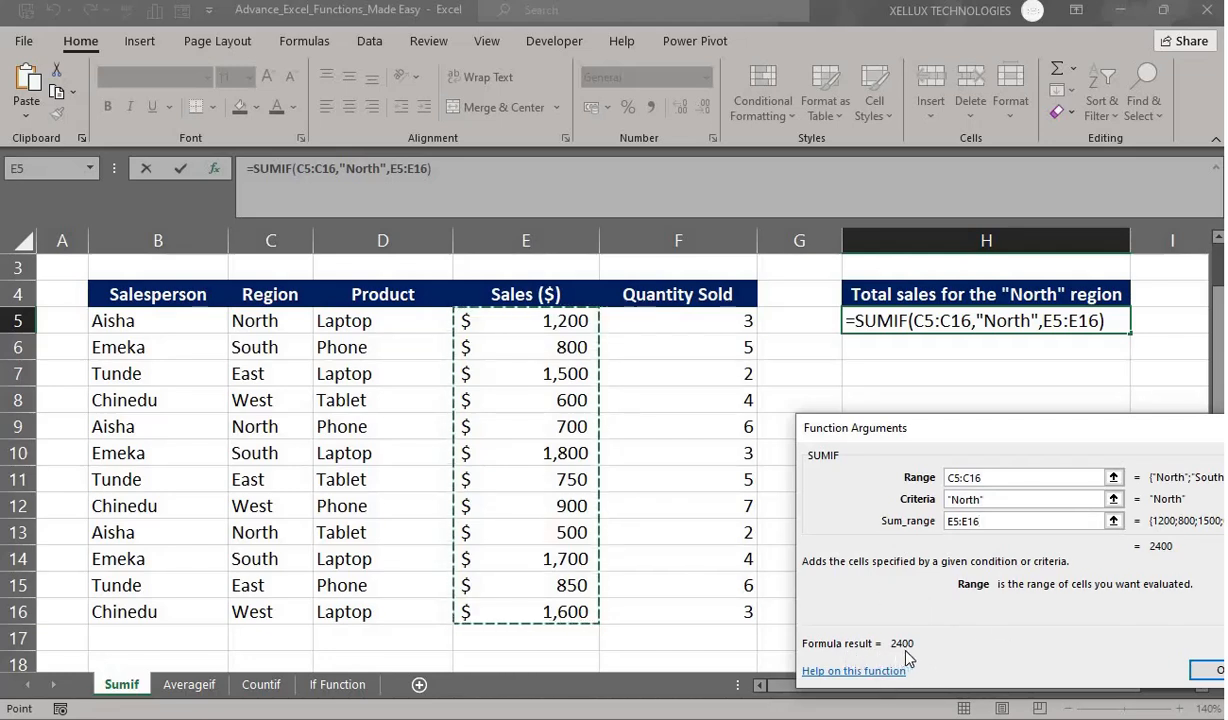
pyautogui.click(1218, 670)
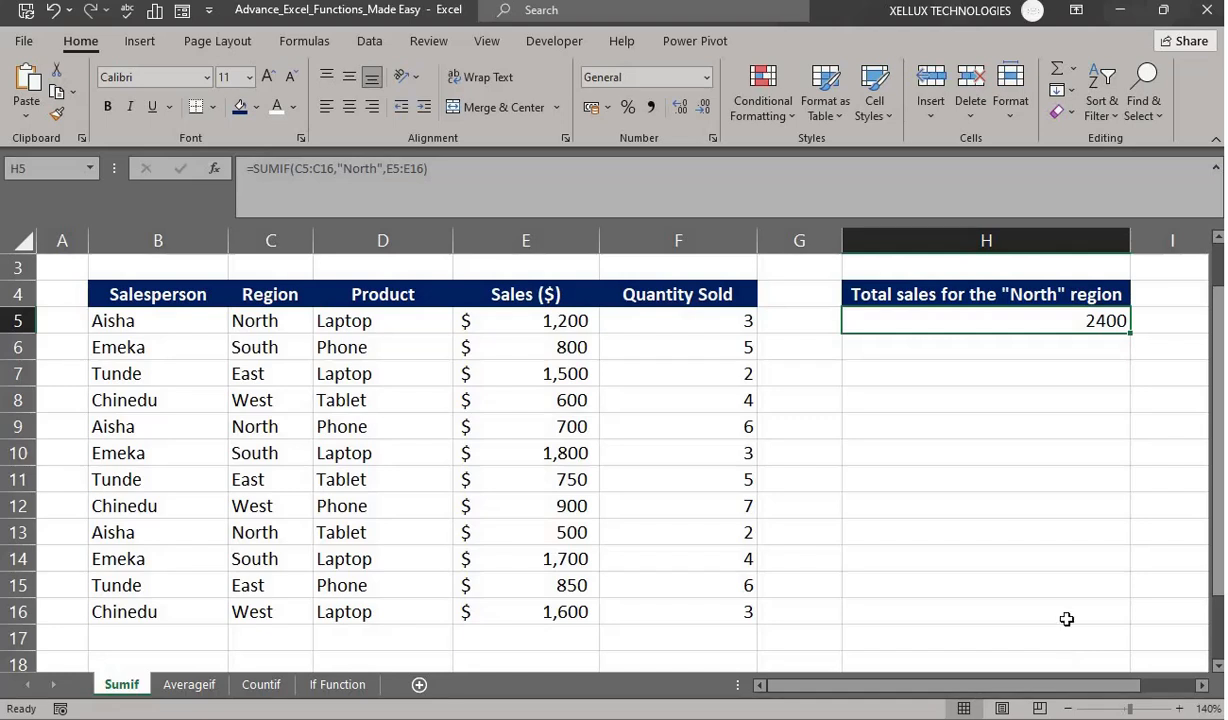
# Insert a SUMIF function in cell H6 with the region cells C5:C16 as its range
pyautogui.click(912, 348)
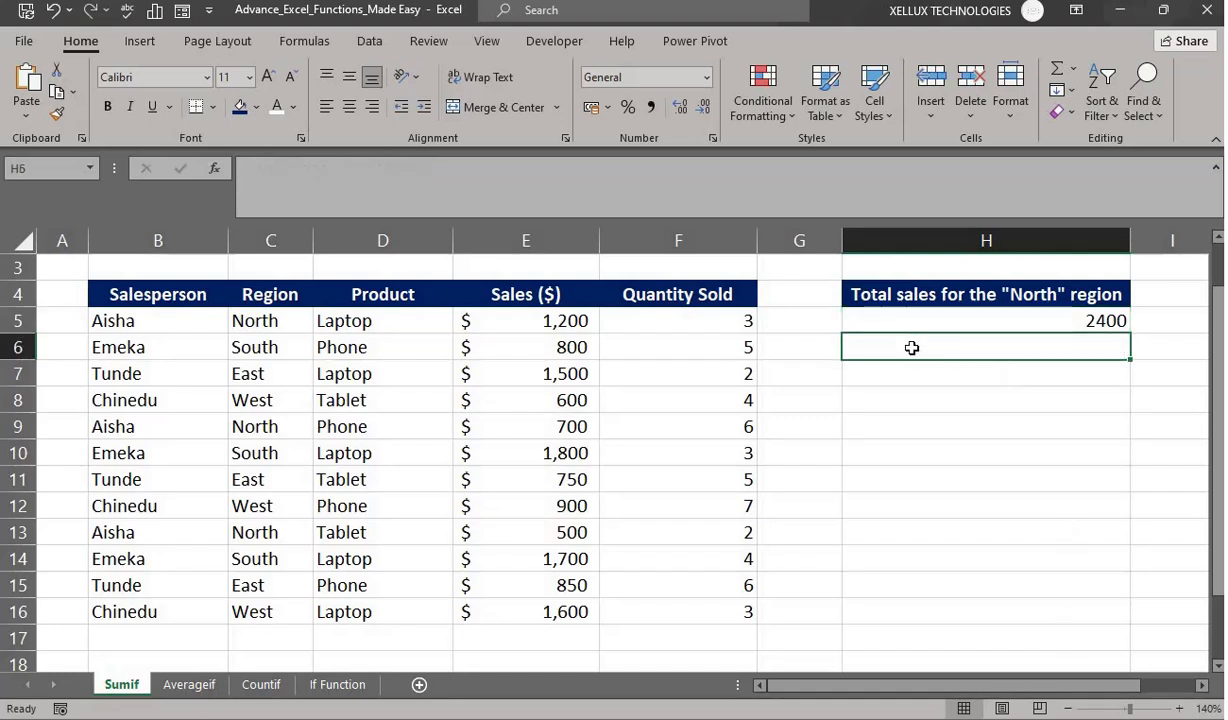
pyautogui.click(215, 170)
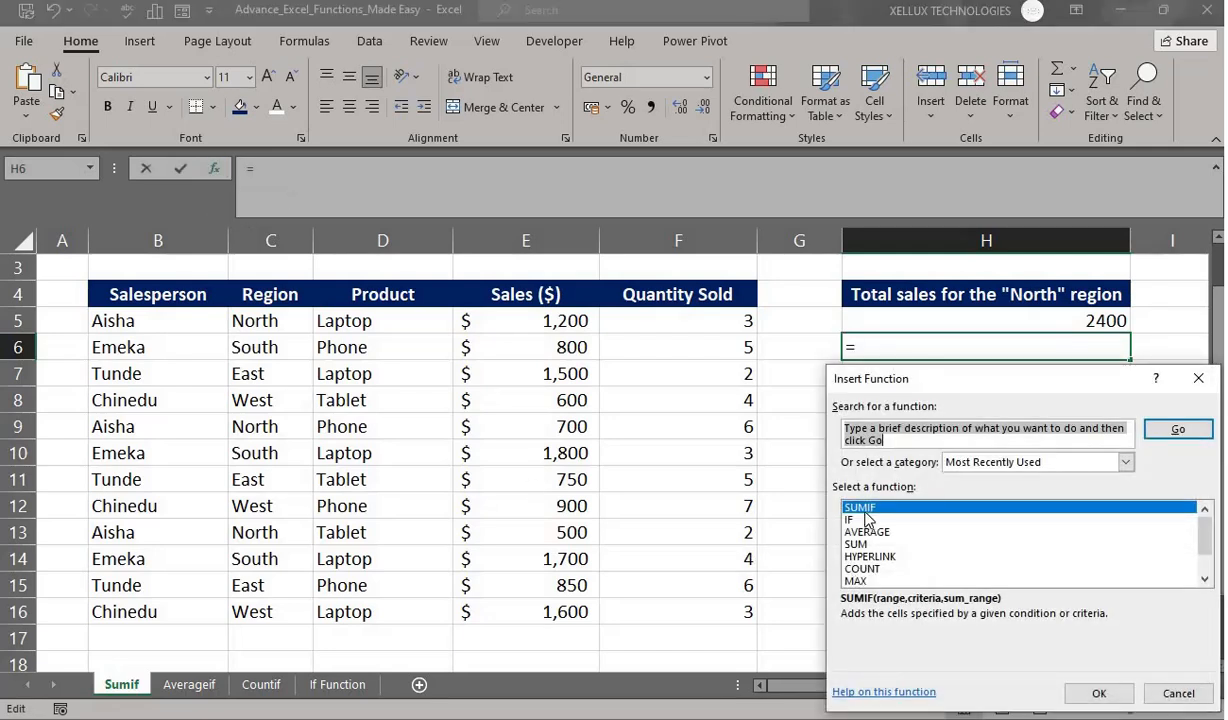
pyautogui.click(1099, 693)
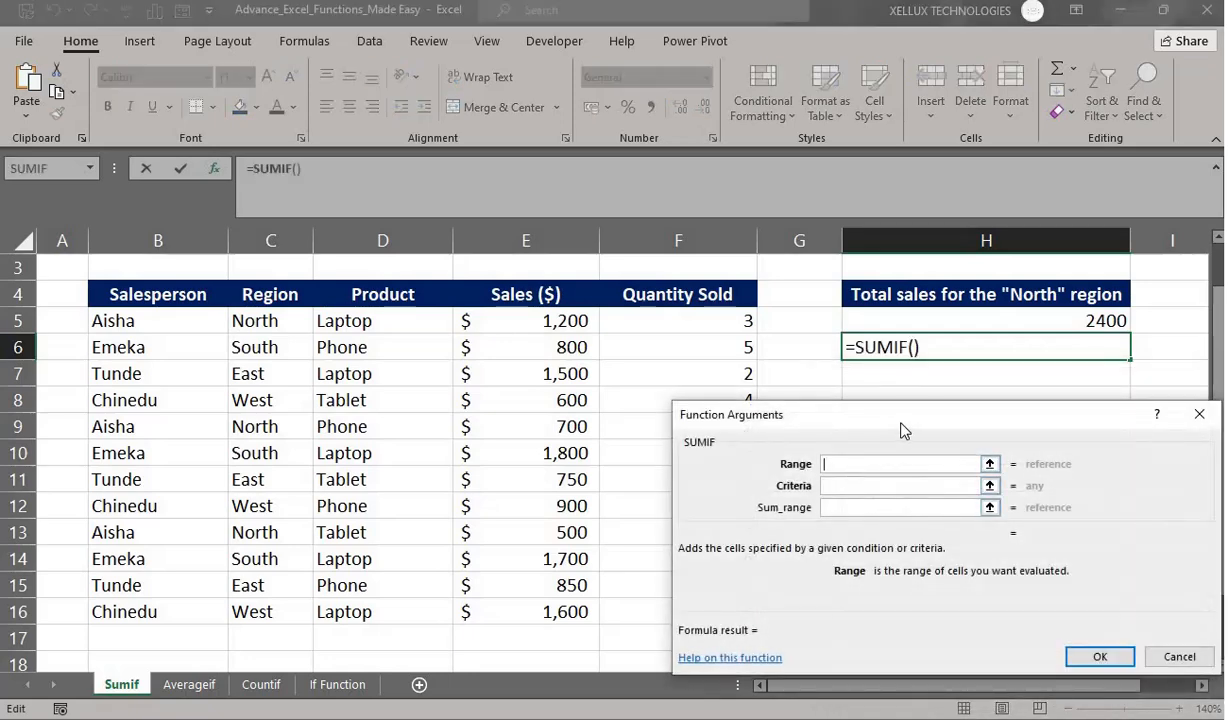
pyautogui.moveTo(900, 430); pyautogui.dragTo(1005, 427)
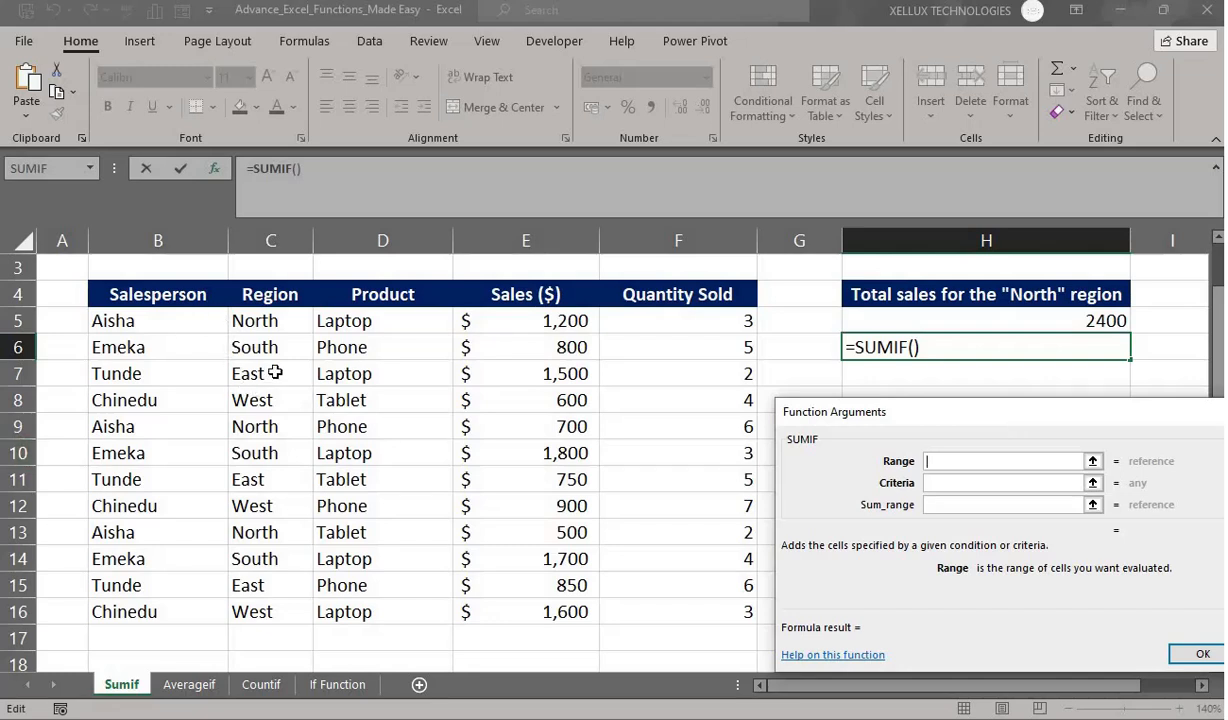
pyautogui.moveTo(257, 319); pyautogui.dragTo(305, 602)
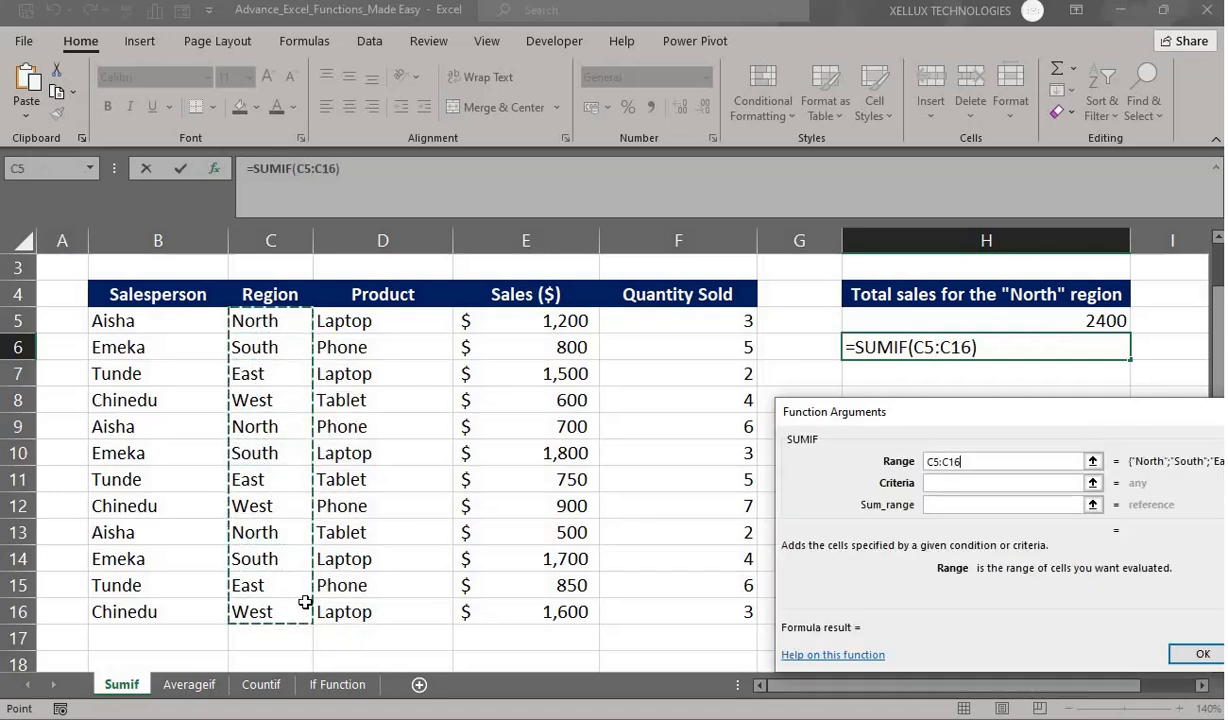
# Complete the H6 SUMIF formula with the criteria "South" and the sales cells E5:E16 as the sum range
pyautogui.click(933, 481)
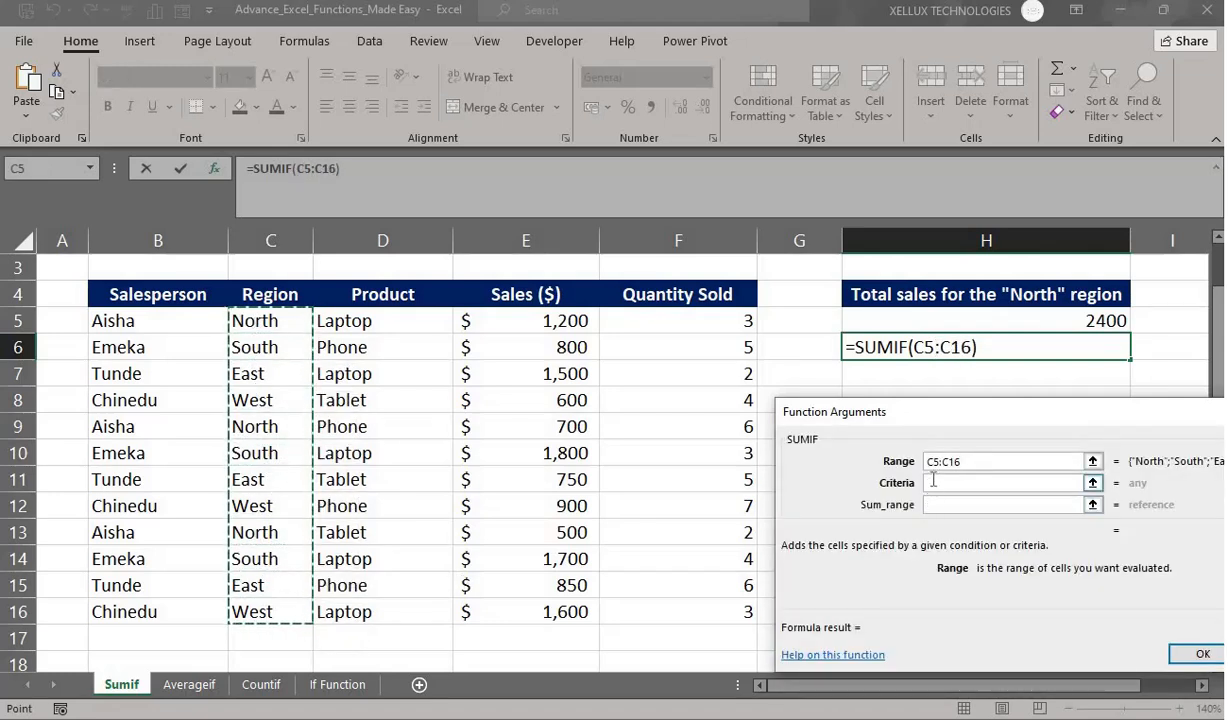
pyautogui.click(933, 481)
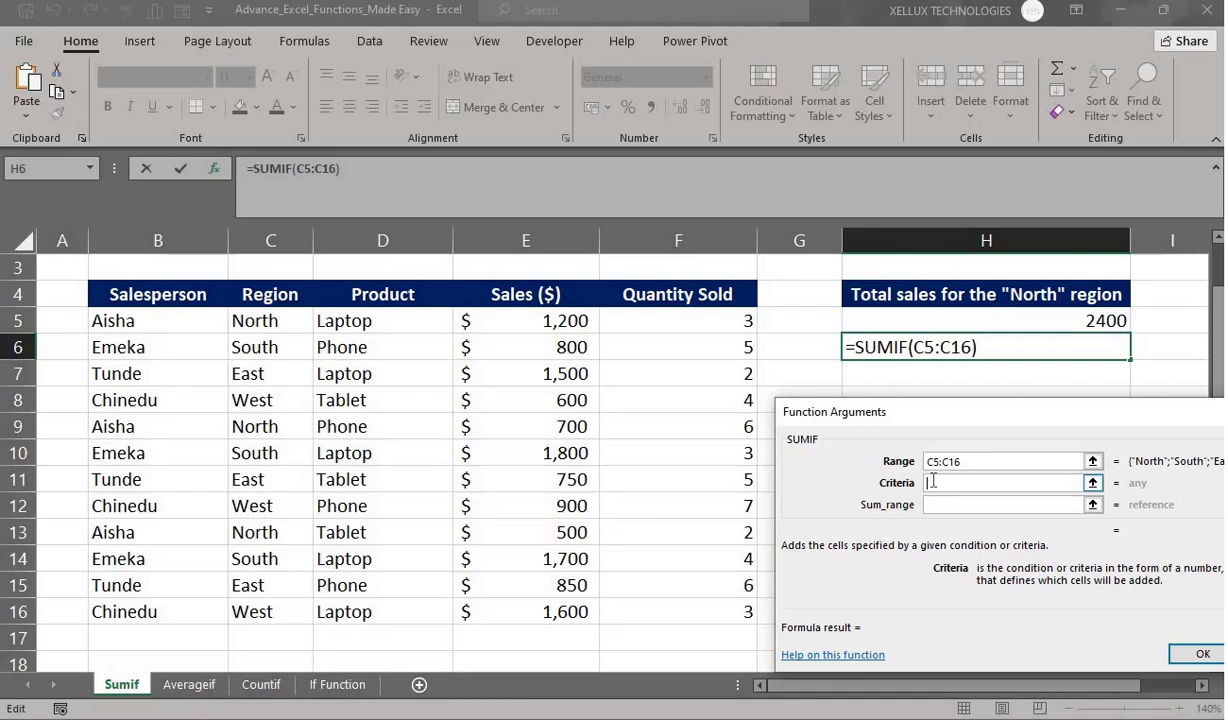
pyautogui.write('"South')
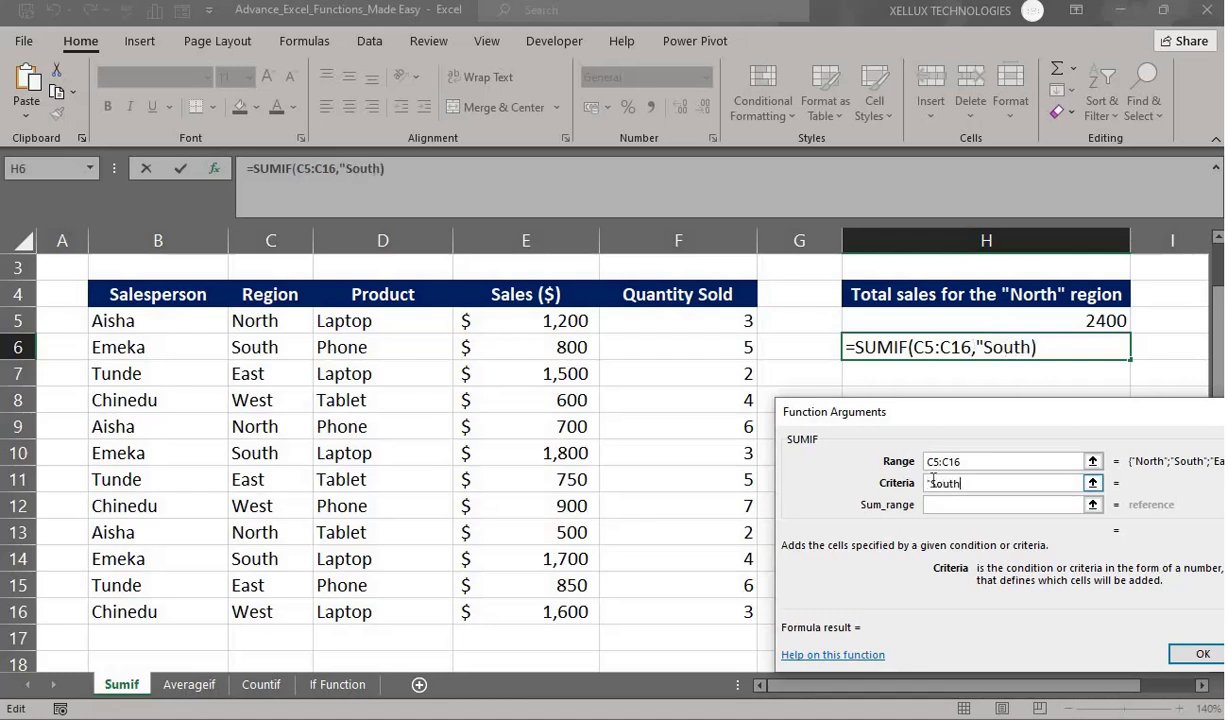
pyautogui.write('"')
pyautogui.click(935, 505)
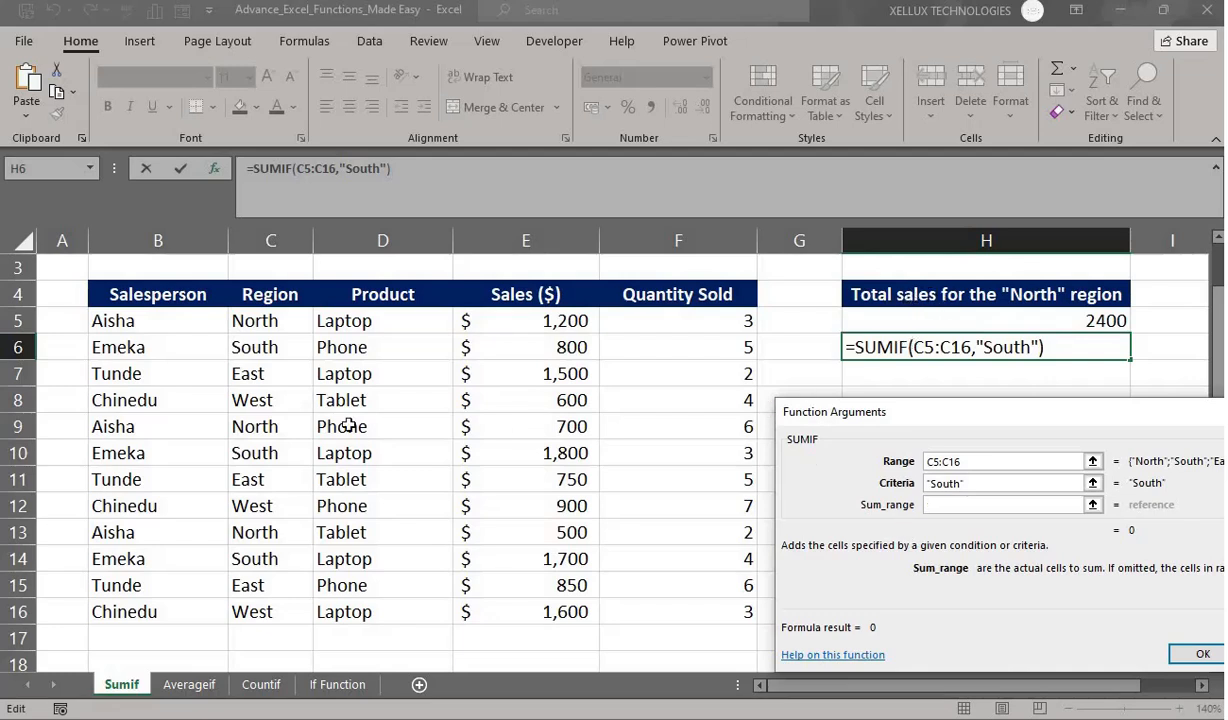
pyautogui.click(506, 320)
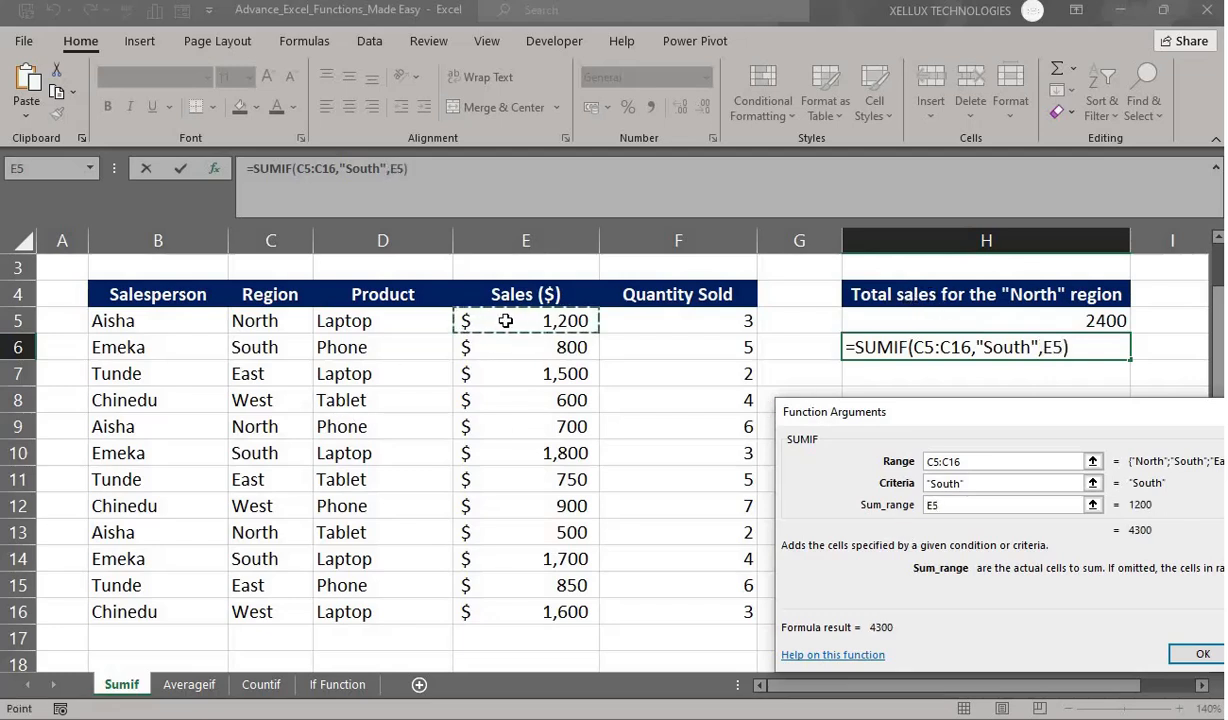
pyautogui.moveTo(507, 378); pyautogui.dragTo(507, 615)
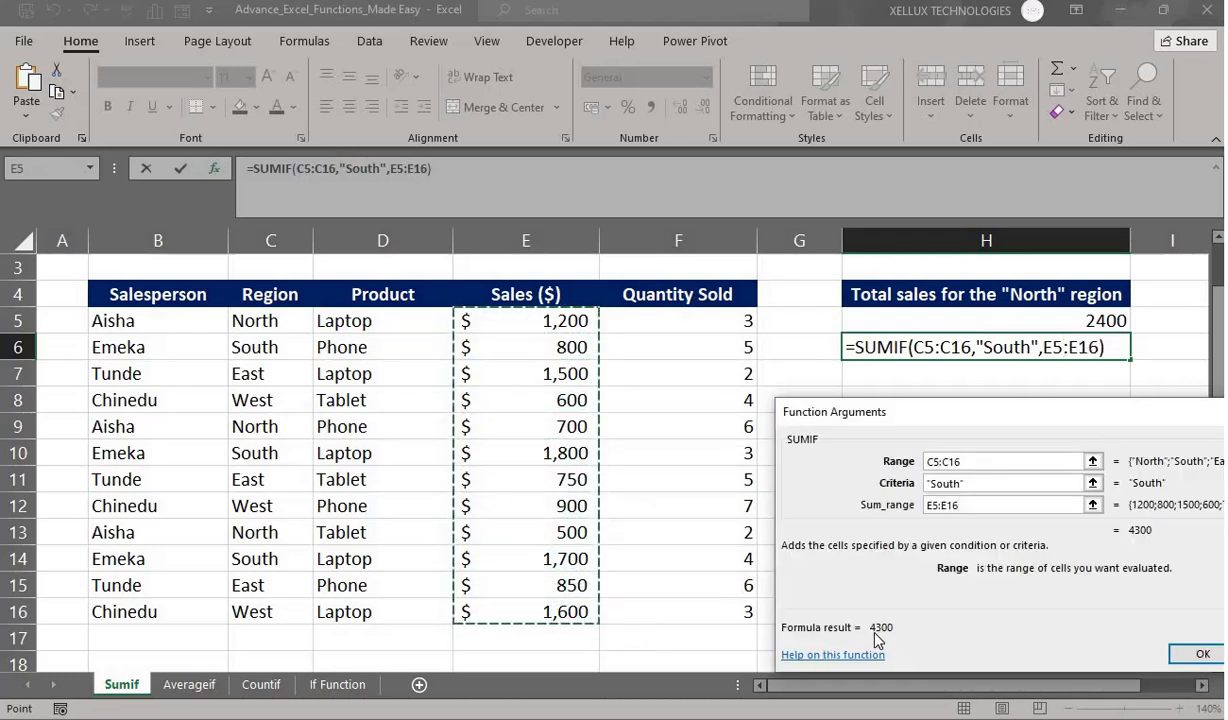
pyautogui.click(1205, 654)
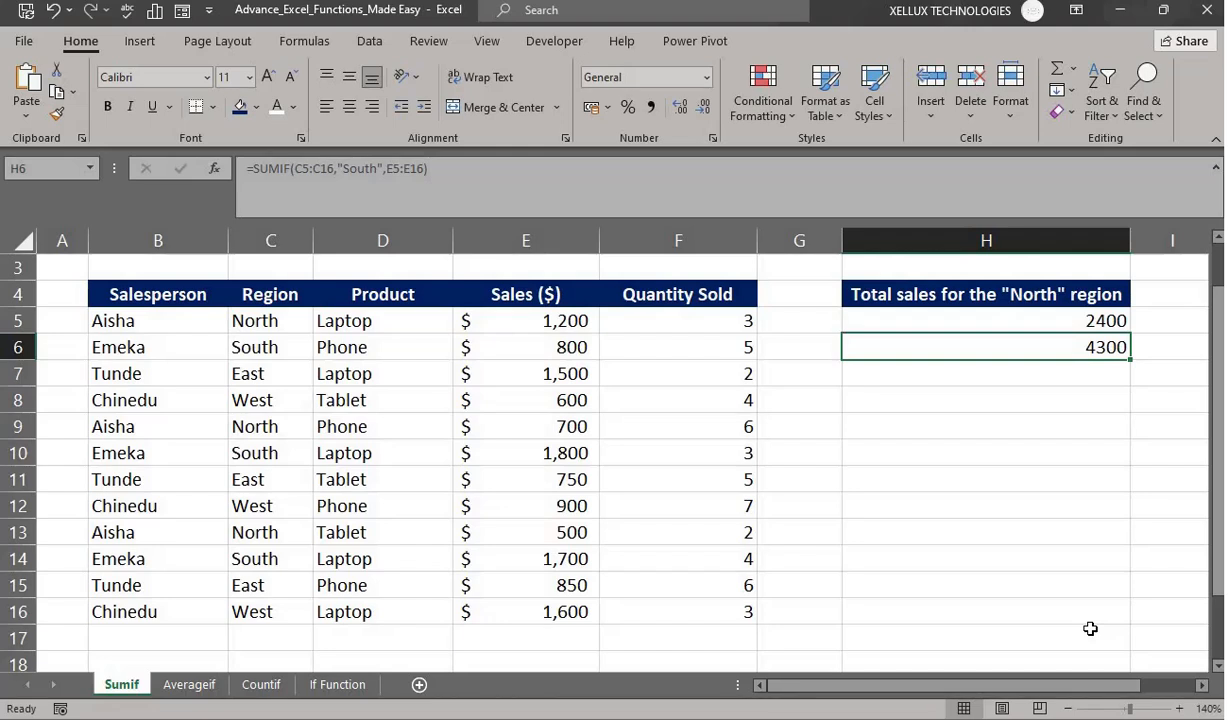
# Check the North total in H5 against the combined North sales amounts in E5, E9 and E13
pyautogui.click(1031, 318)
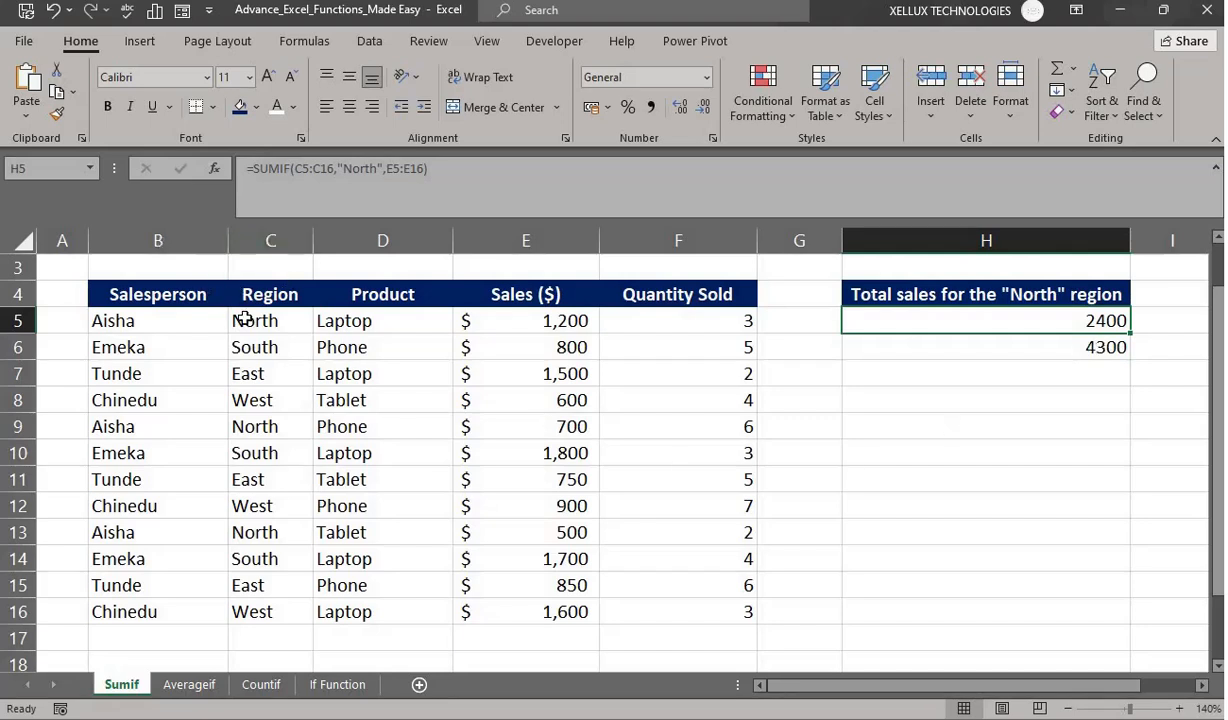
pyautogui.click(532, 321)
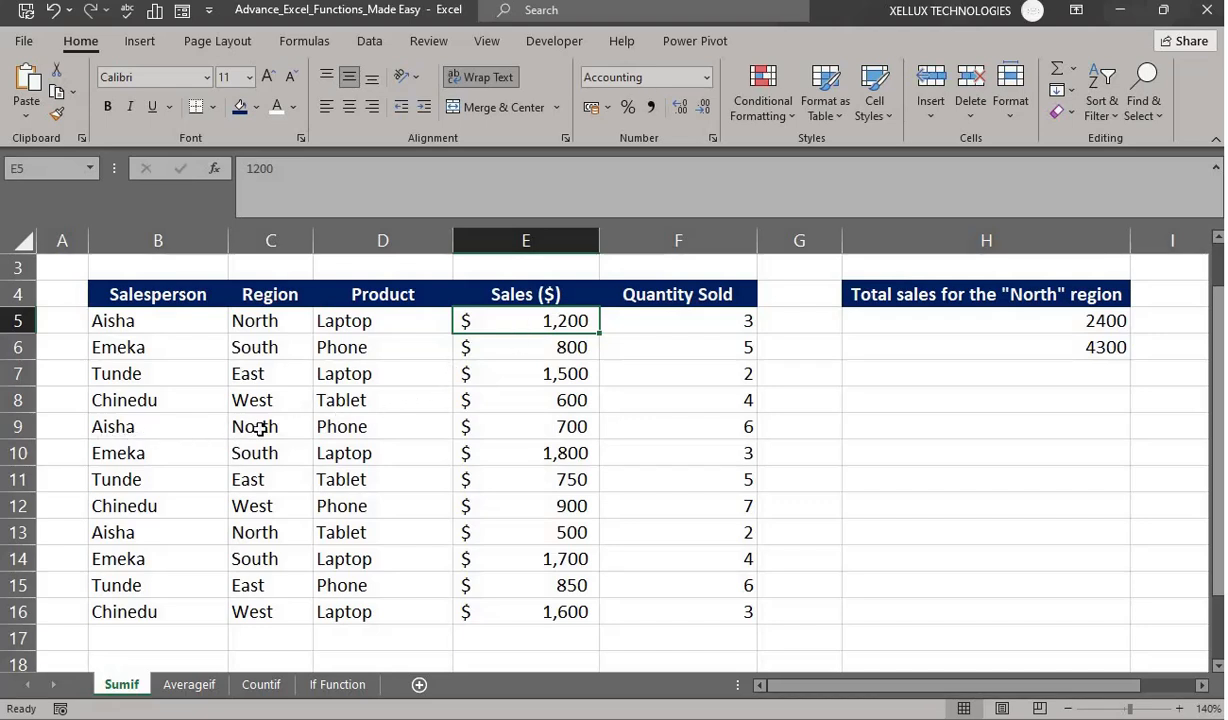
pyautogui.keyDown('ctrl'); pyautogui.click(544, 428); pyautogui.keyUp('ctrl')
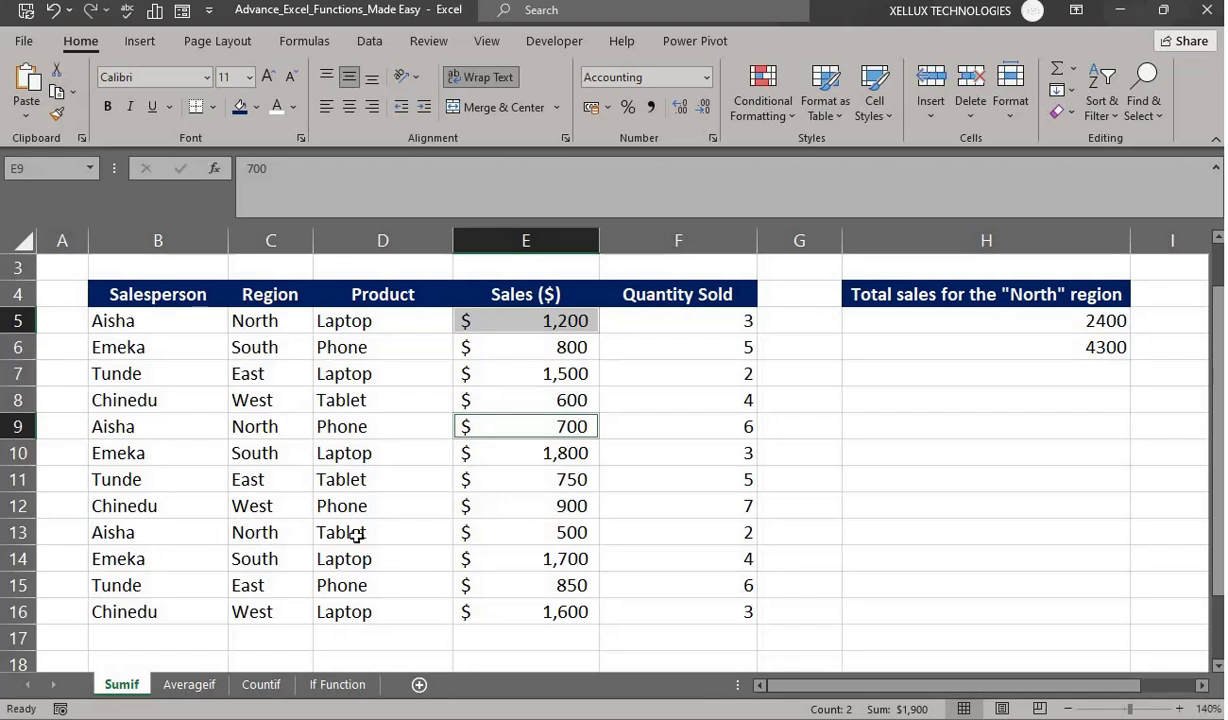
pyautogui.keyDown('ctrl'); pyautogui.click(551, 537); pyautogui.keyUp('ctrl')
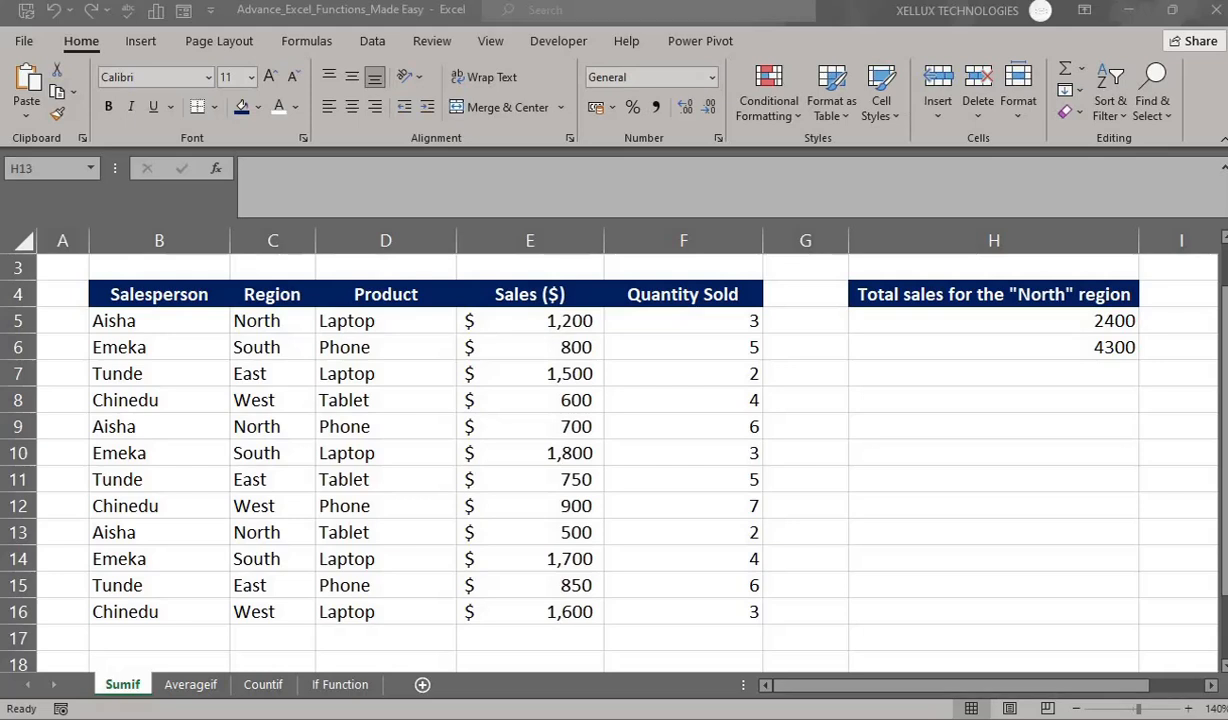
# On the Averageif sheet, search for averageif and insert the AVERAGEIF function in cell H5
pyautogui.click(200, 692)
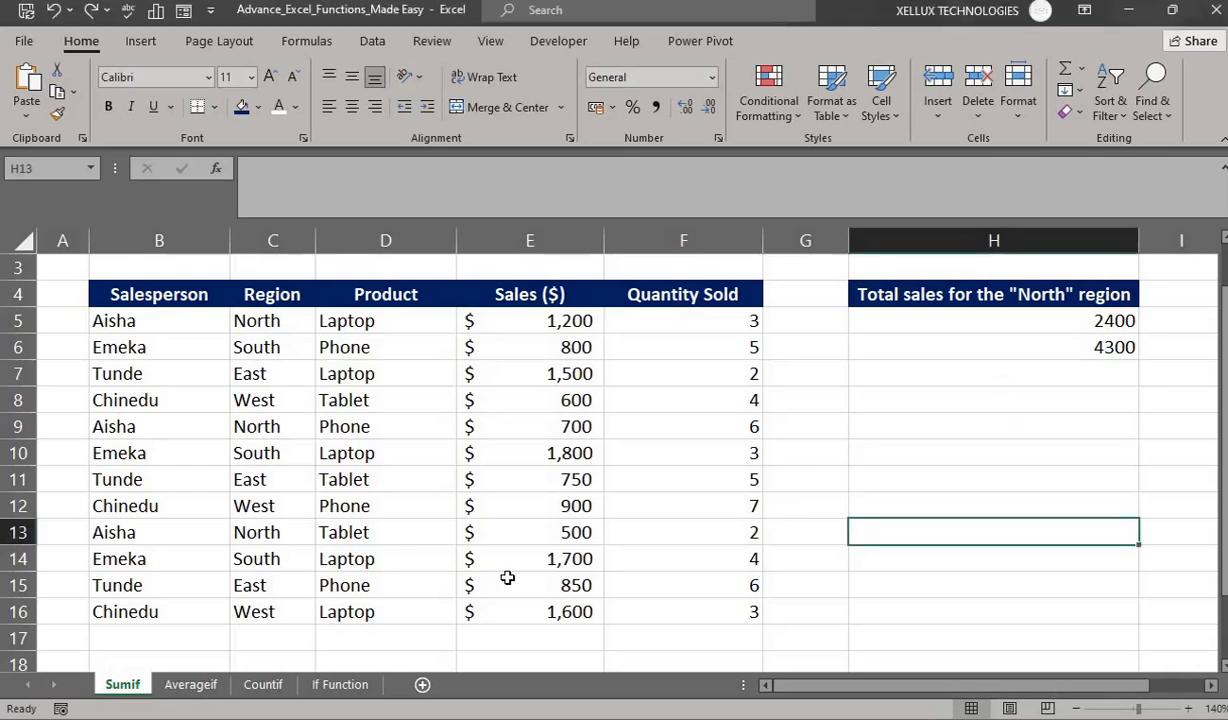
pyautogui.click(190, 685)
pyautogui.click(1000, 472)
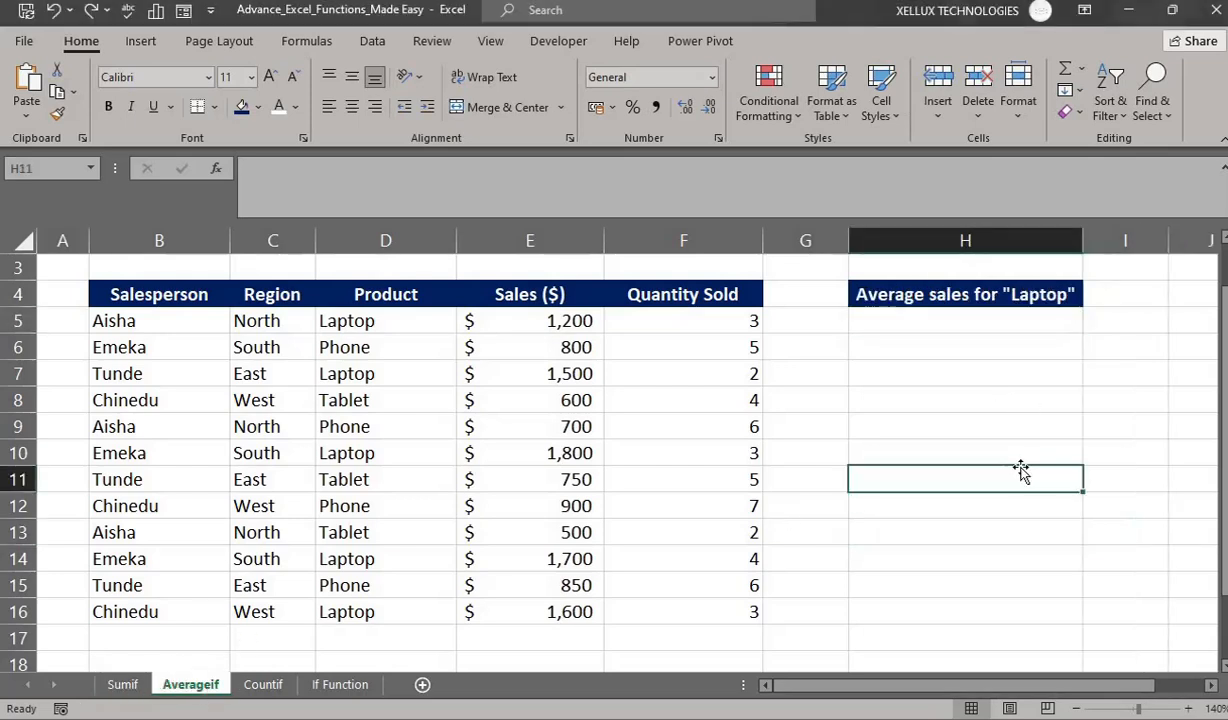
pyautogui.click(900, 324)
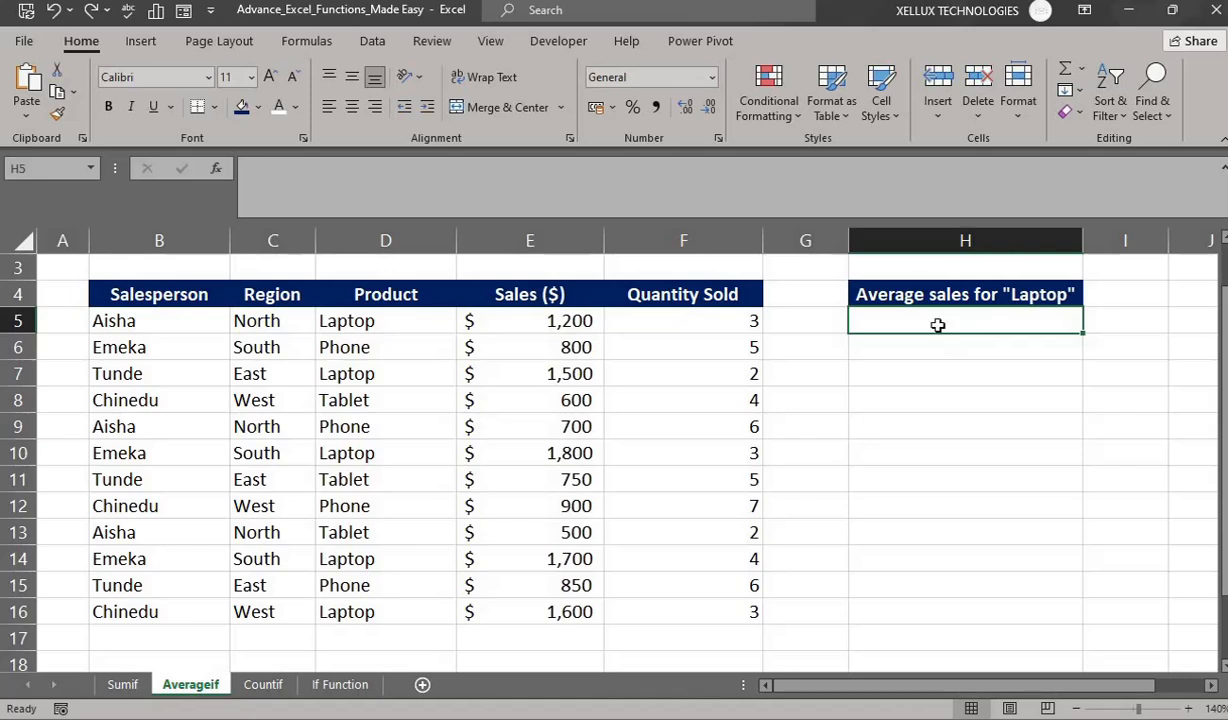
pyautogui.click(213, 169)
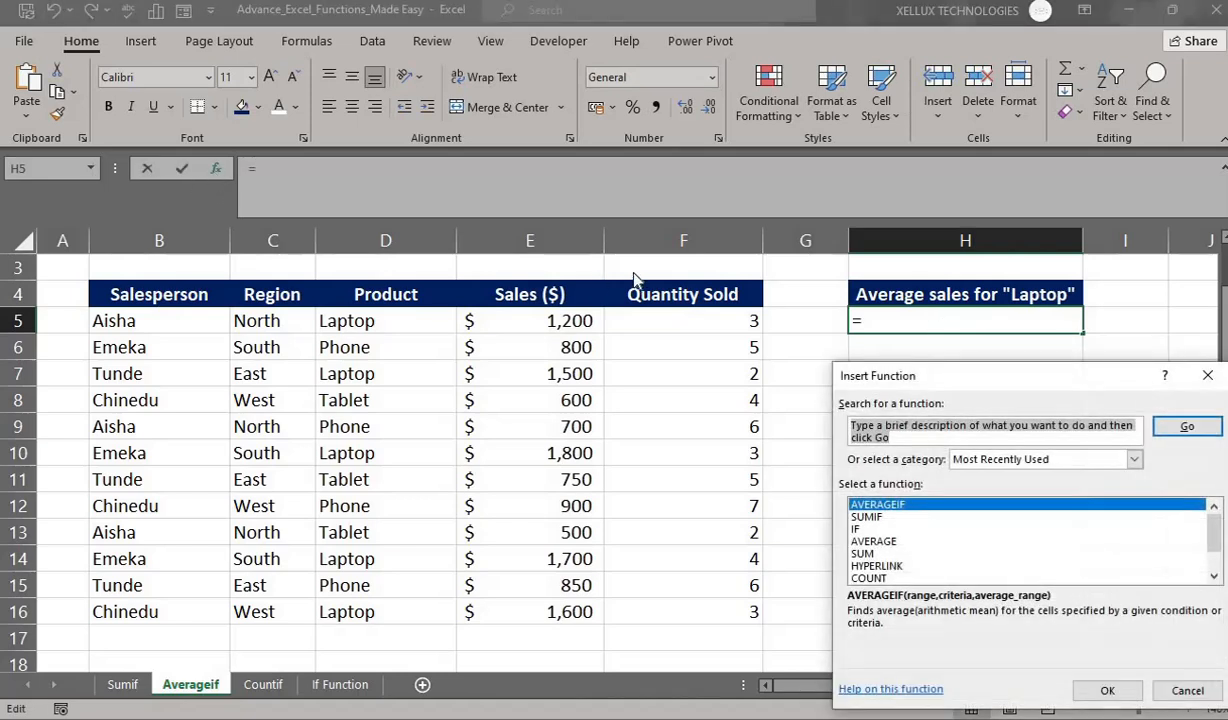
pyautogui.write('averageif')
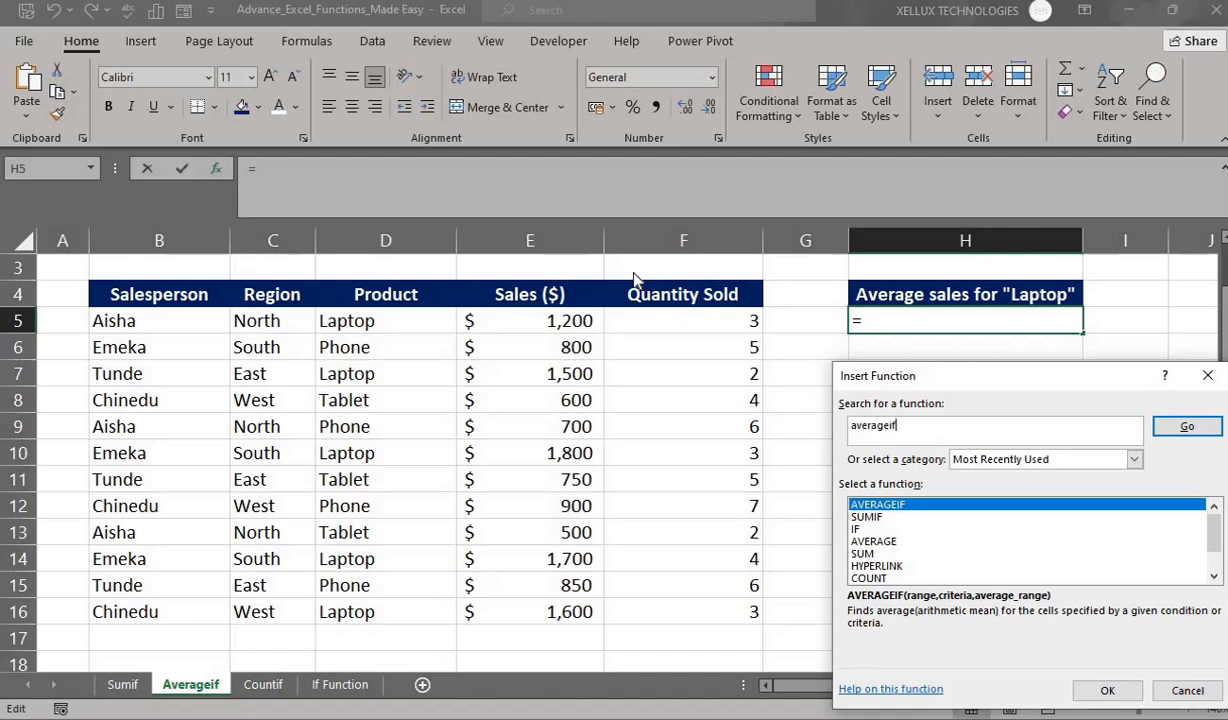
pyautogui.click(1187, 428)
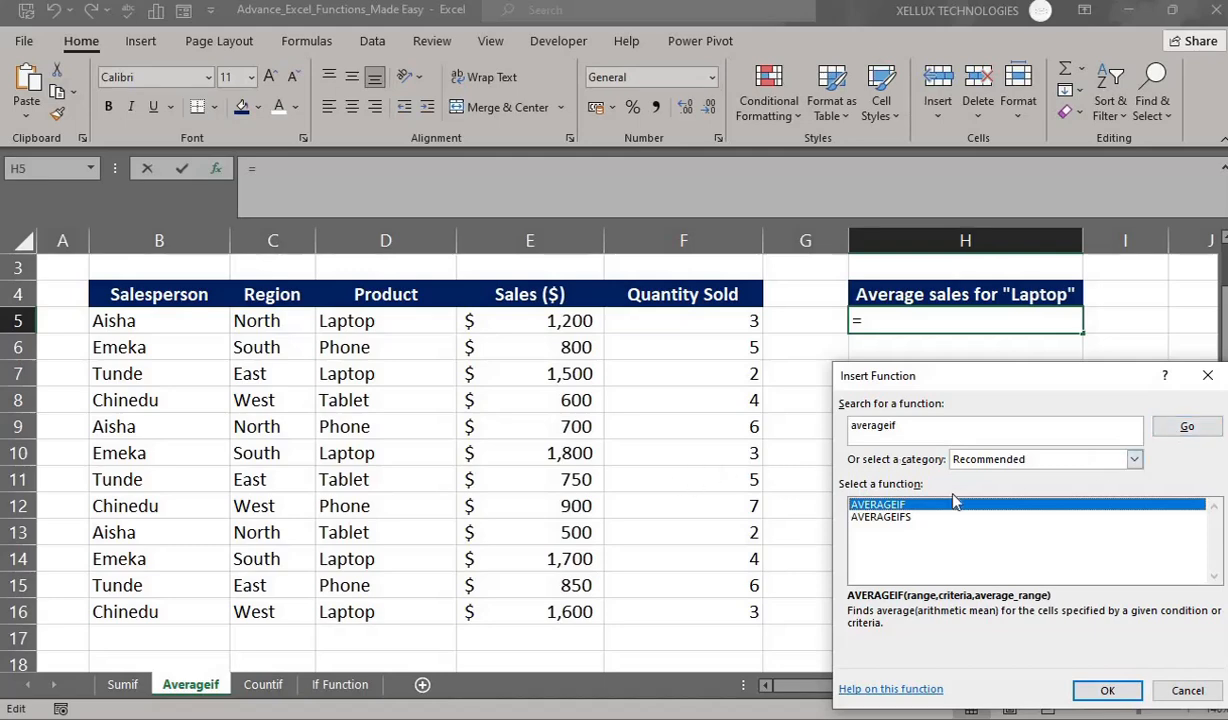
pyautogui.click(1106, 690)
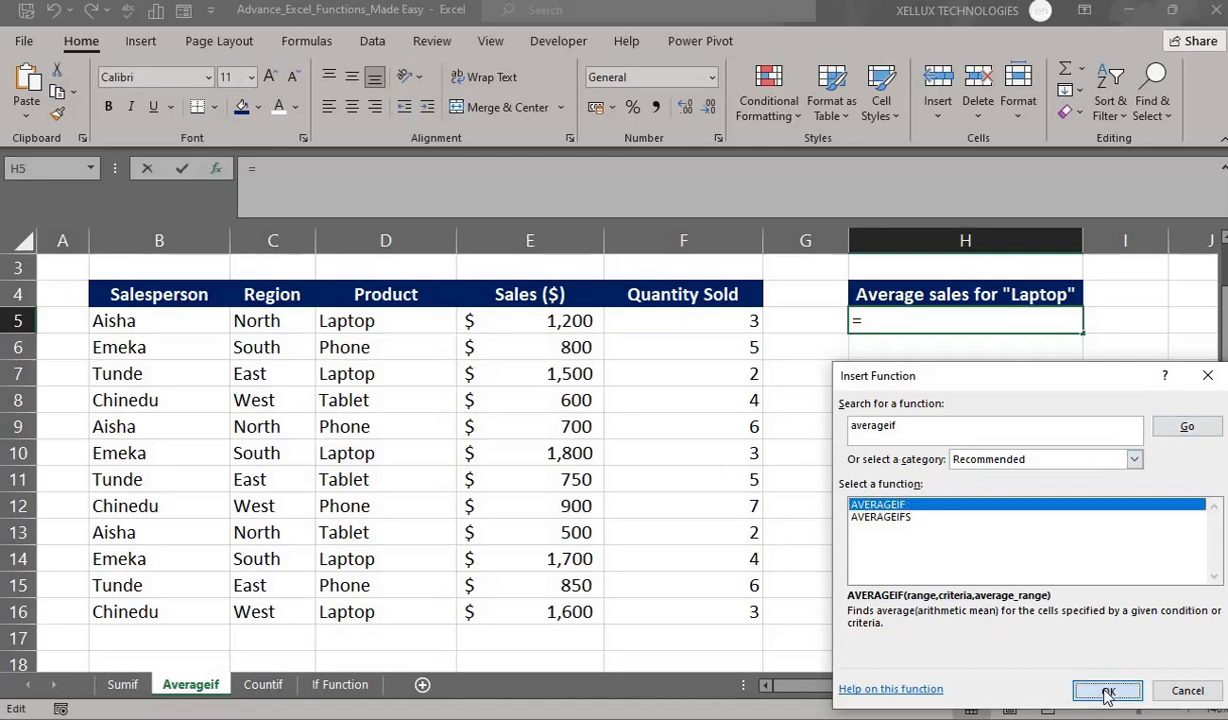
# Set the H5 AVERAGEIF range to the product cells D5:D16 and its criteria to "Laptop"
pyautogui.moveTo(888, 413); pyautogui.dragTo(974, 400)
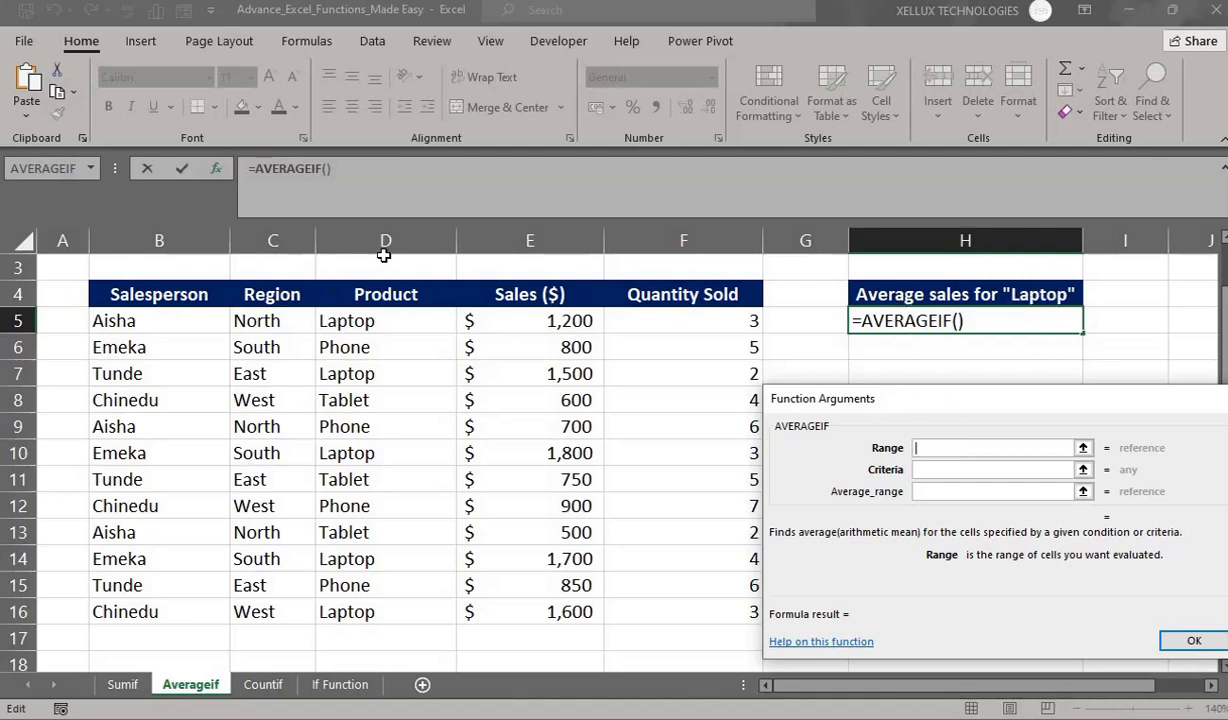
pyautogui.click(374, 321)
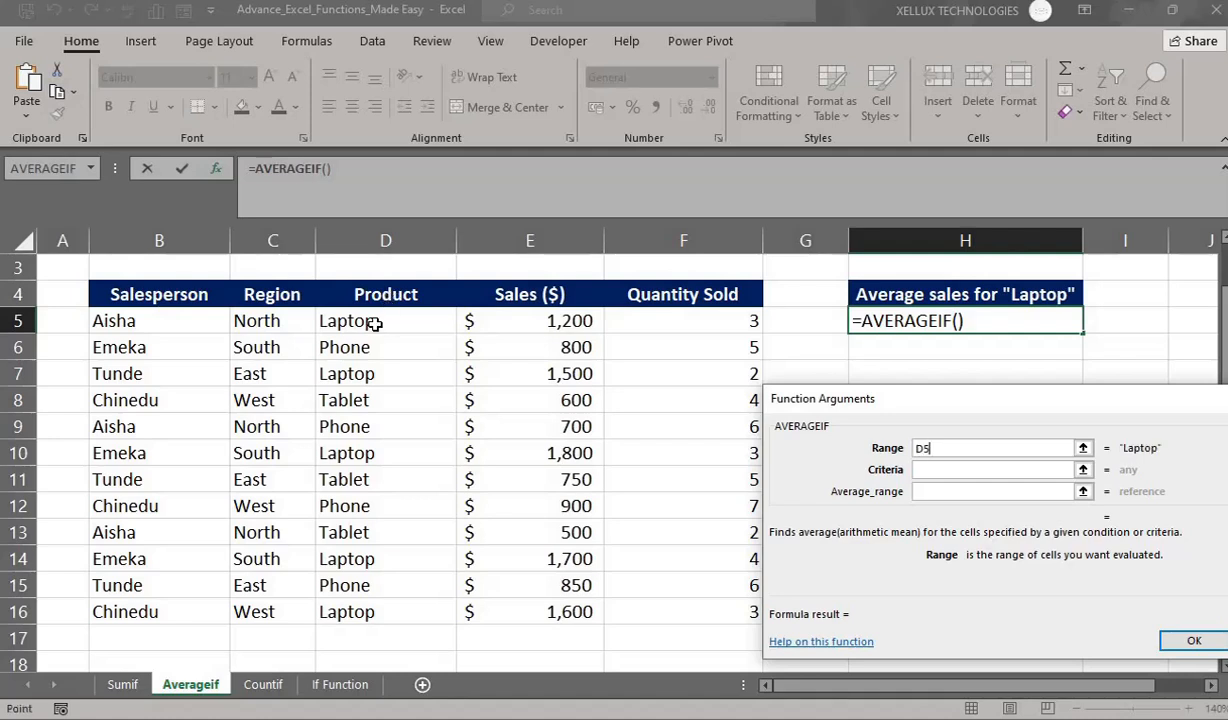
pyautogui.moveTo(374, 321); pyautogui.dragTo(375, 606)
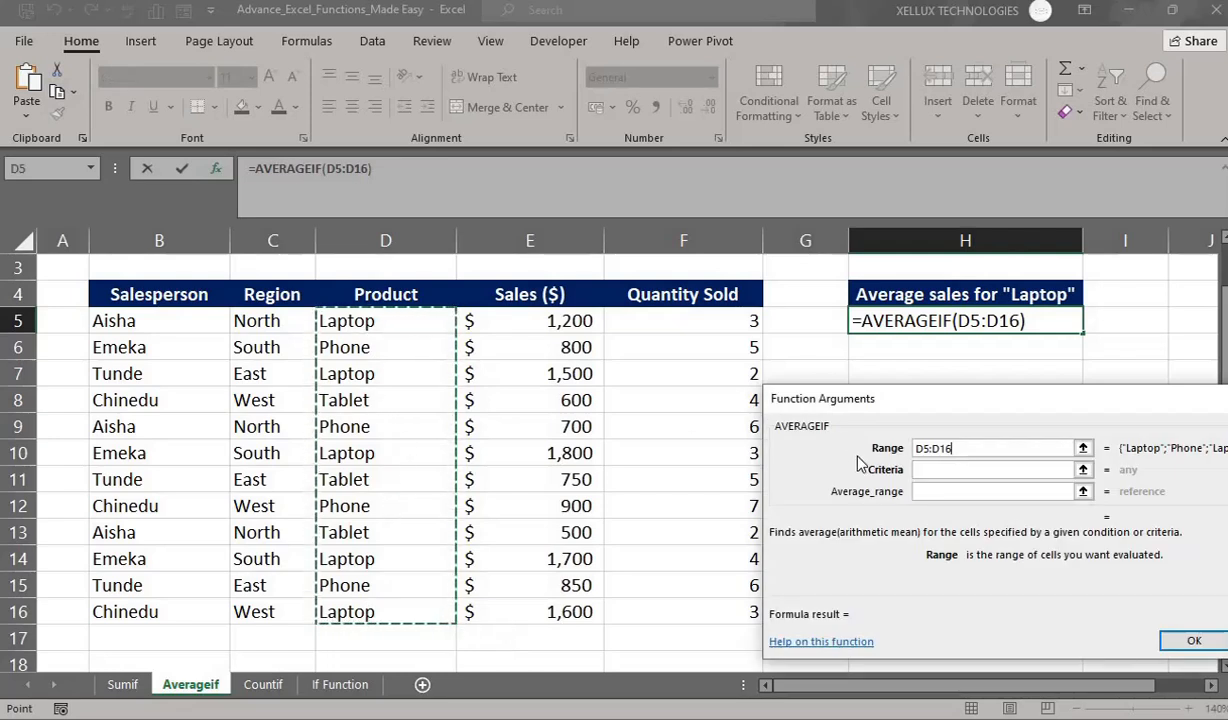
pyautogui.click(937, 469)
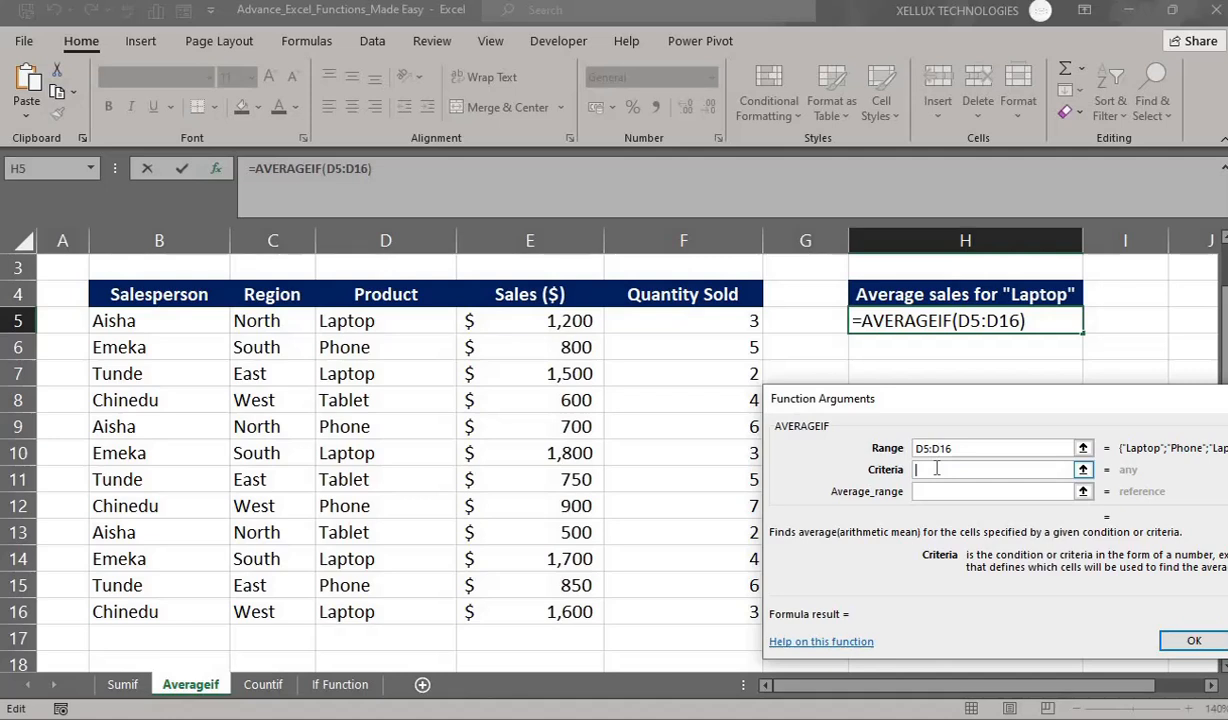
pyautogui.write('"La')
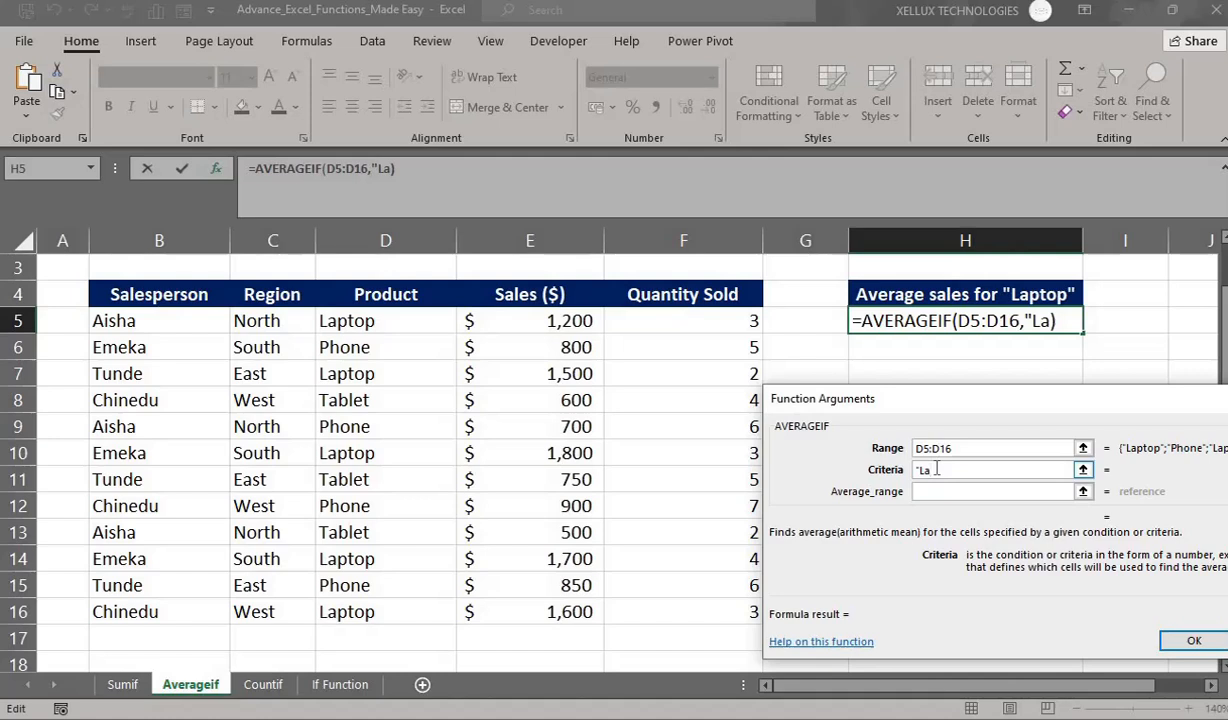
pyautogui.write('ptop')
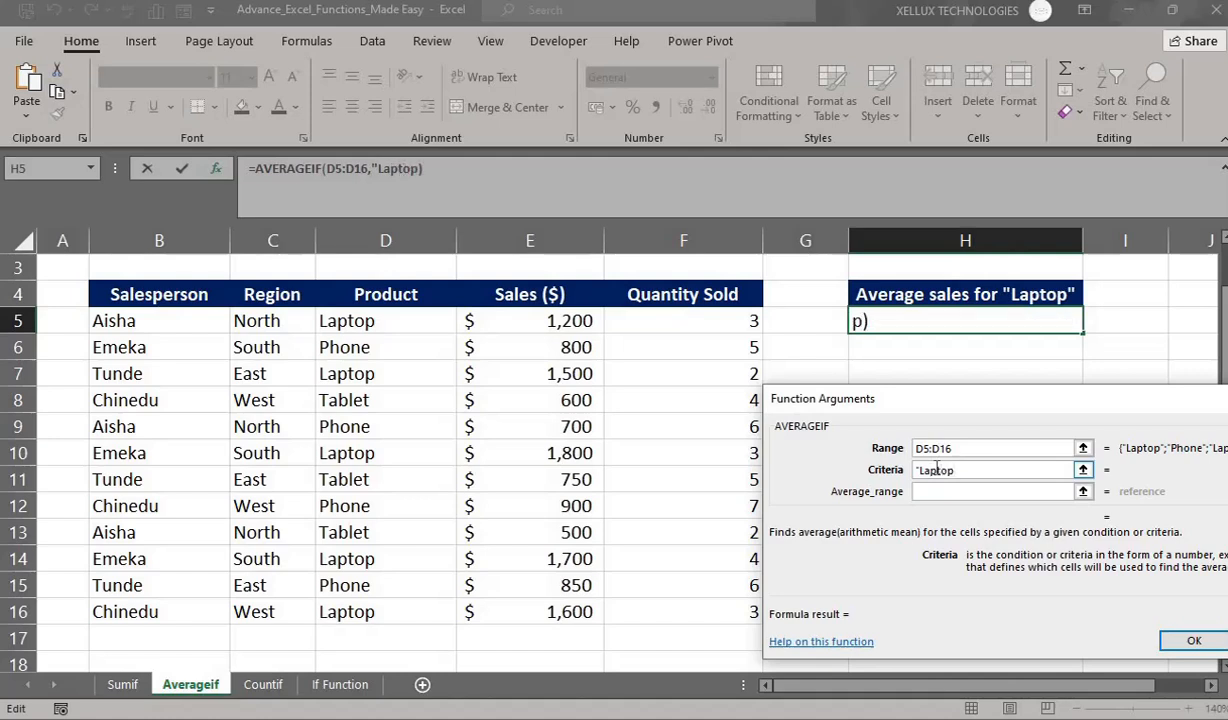
pyautogui.write('"')
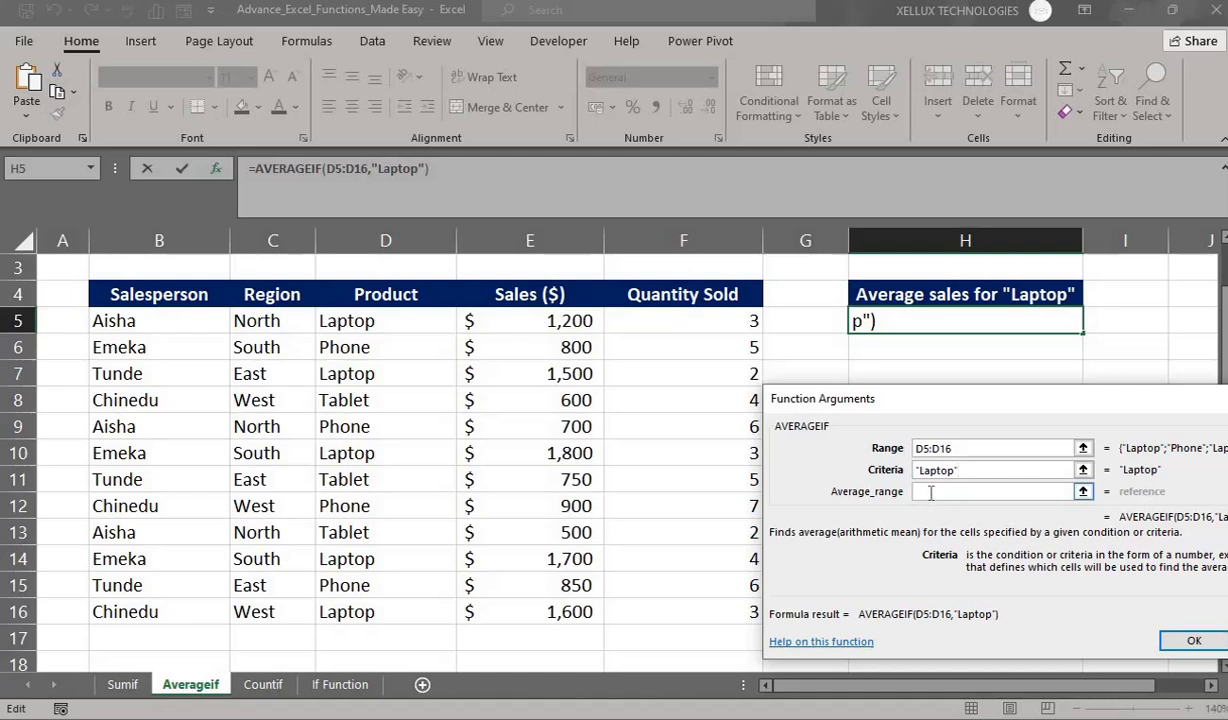
# Set the average range to the sales cells E5:E16 and complete the AVERAGEIF formula in H5
pyautogui.press('Tab')
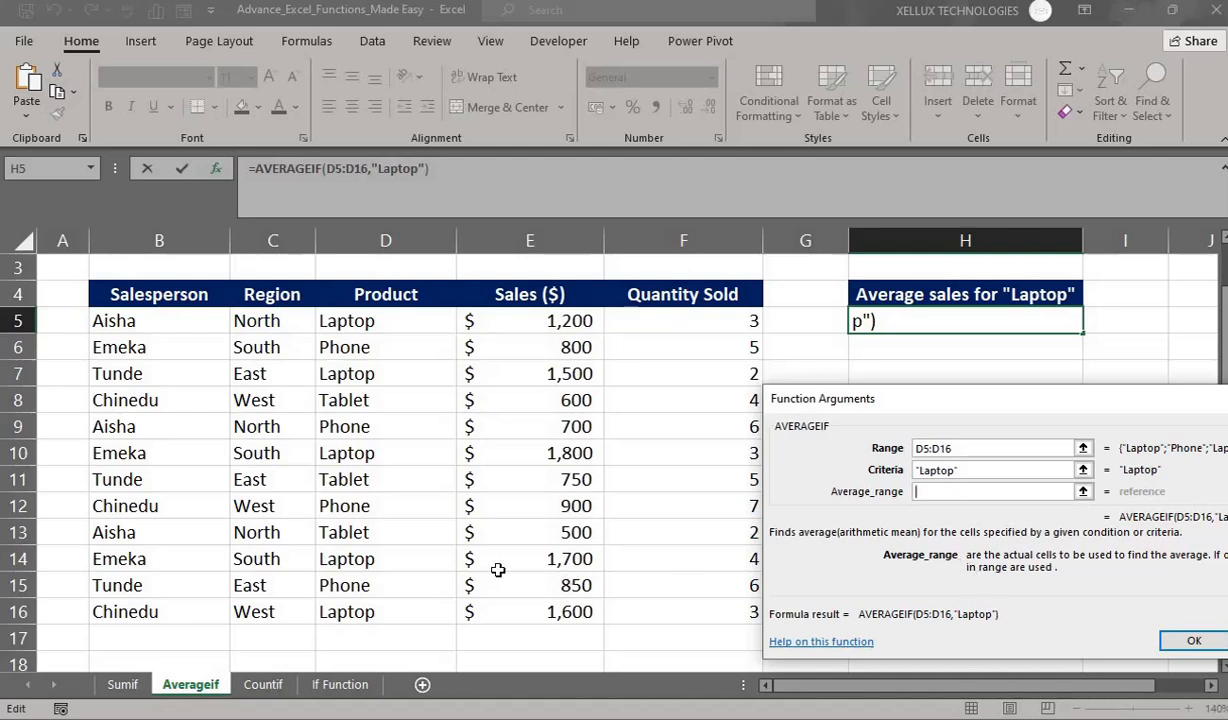
pyautogui.click(524, 321)
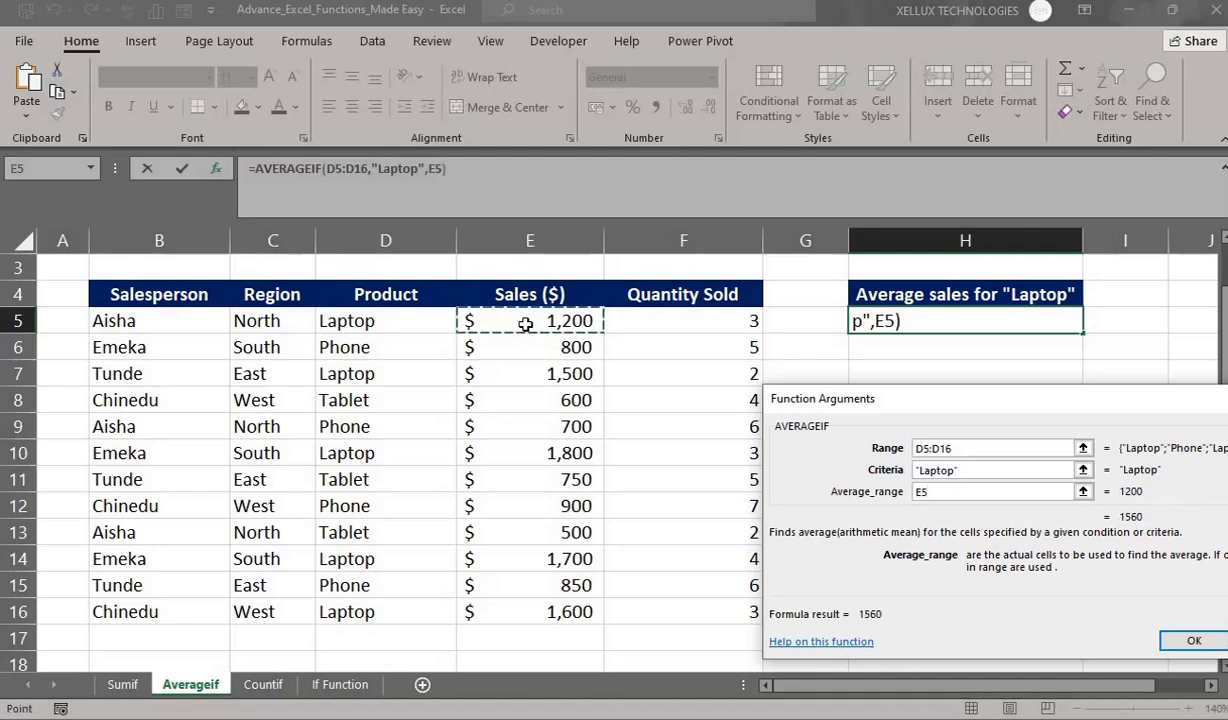
pyautogui.moveTo(521, 323); pyautogui.dragTo(537, 602)
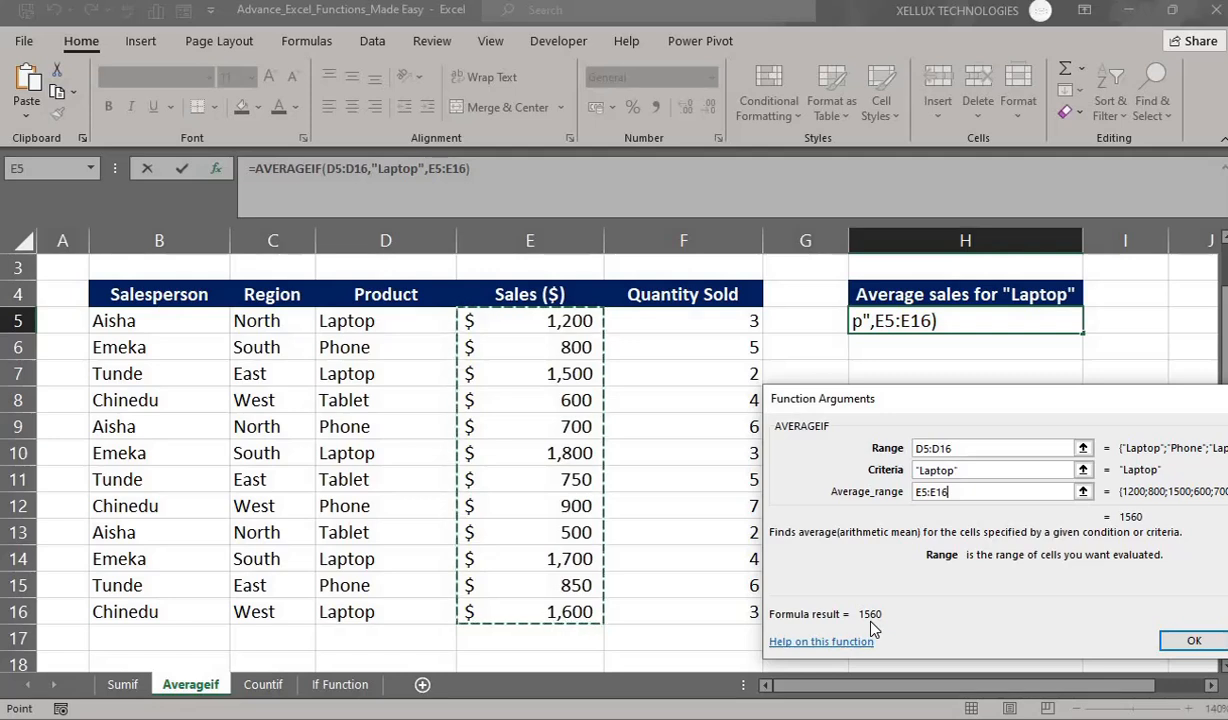
pyautogui.click(1192, 639)
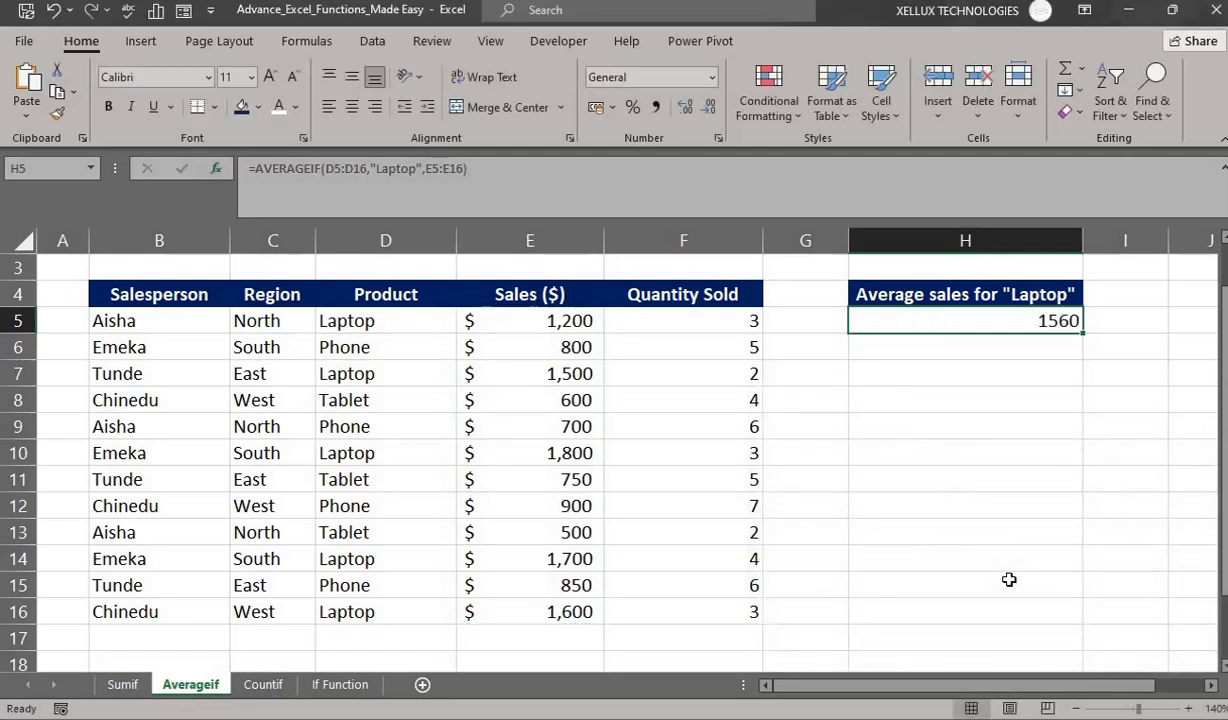
# Insert an AVERAGEIF function in cell H6 with the product cells D5:D16 as its range
pyautogui.click(937, 348)
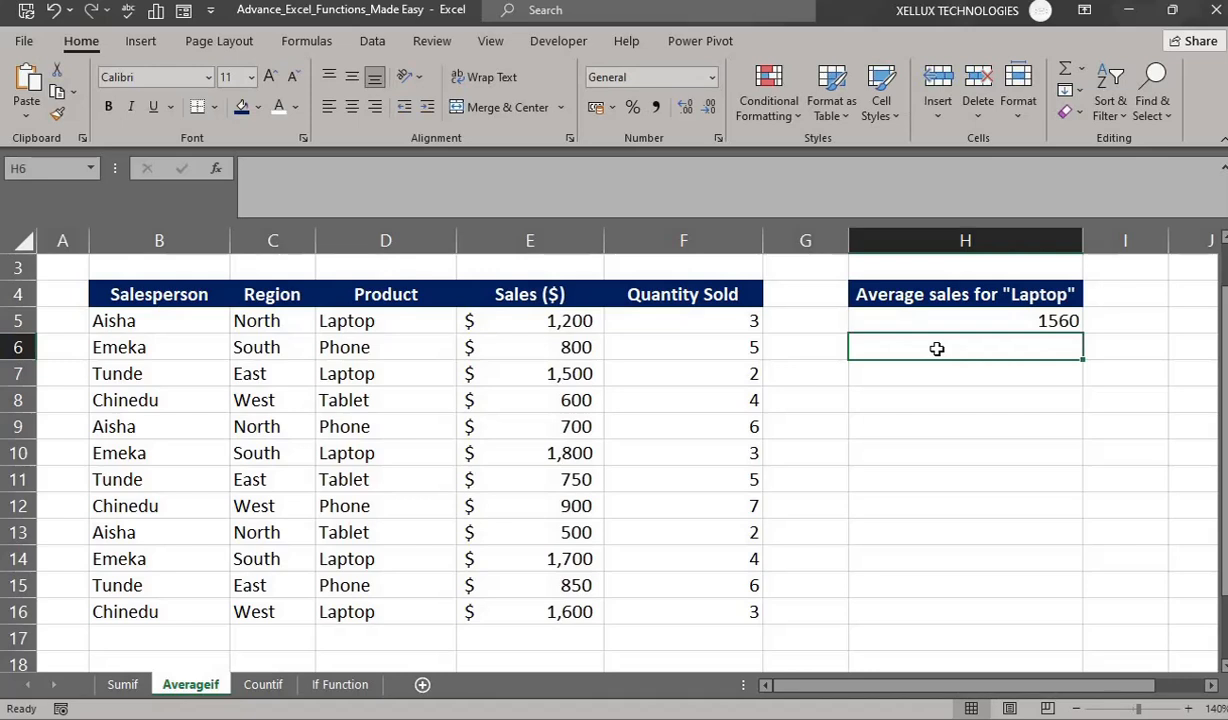
pyautogui.click(222, 172)
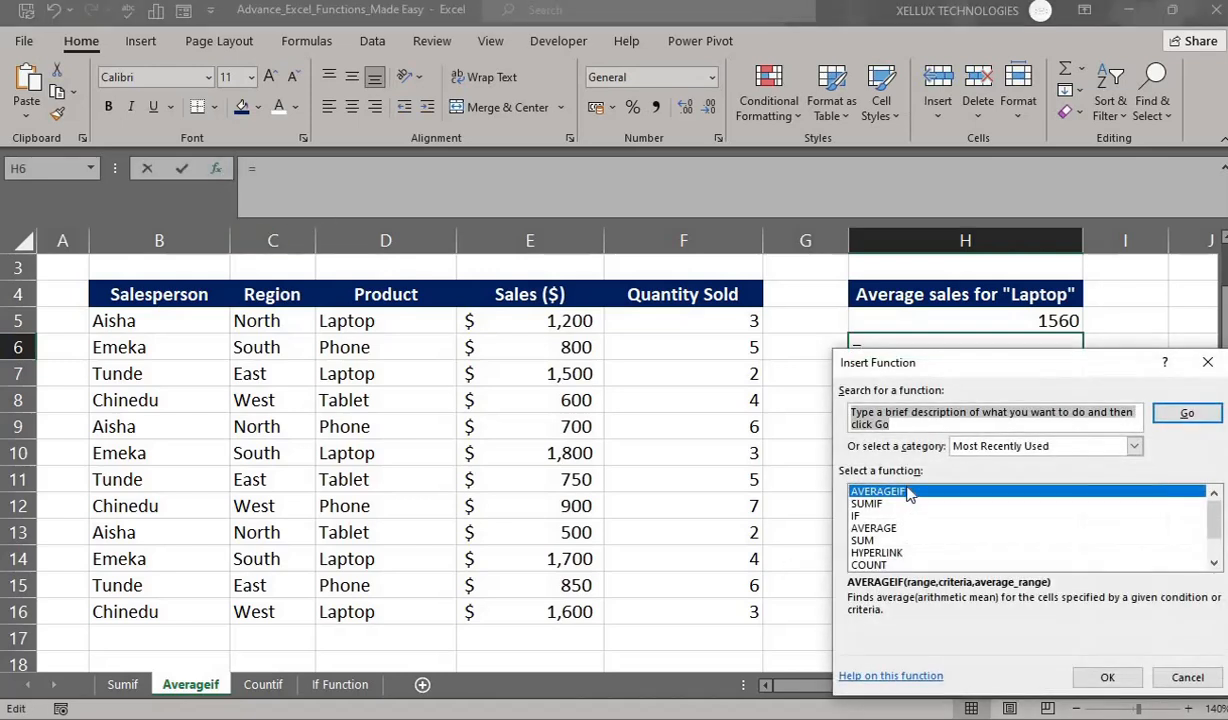
pyautogui.click(1106, 675)
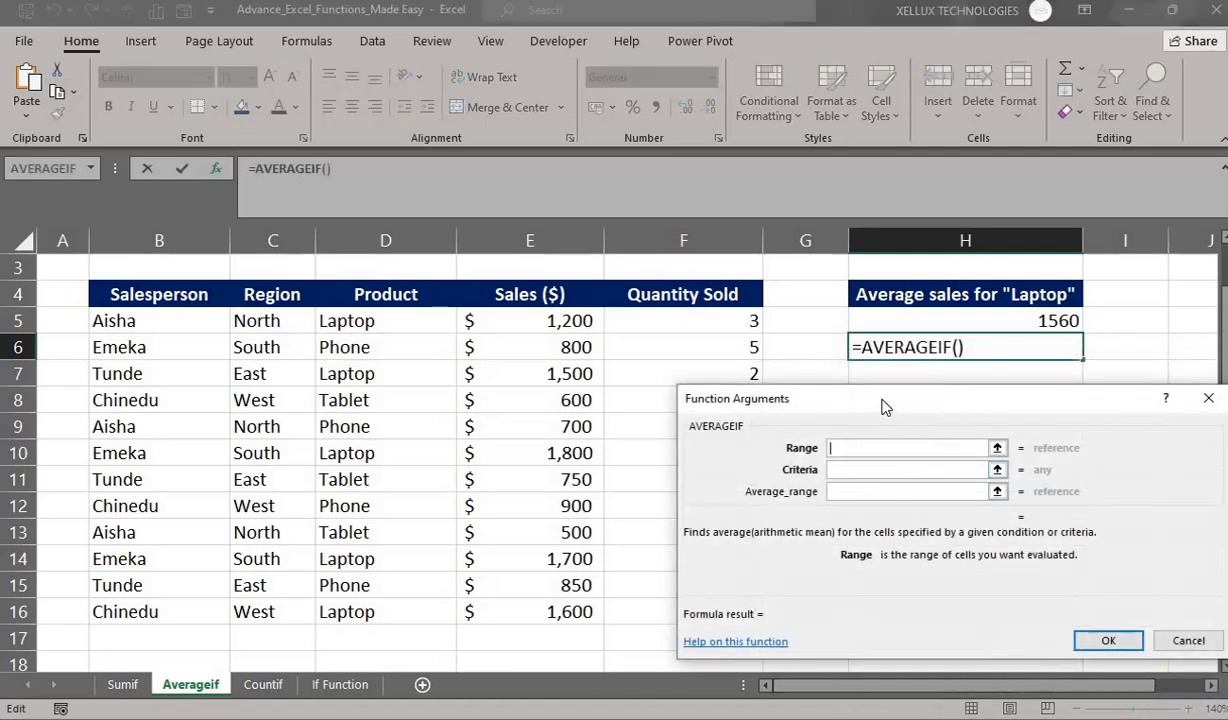
pyautogui.moveTo(885, 399); pyautogui.dragTo(990, 411)
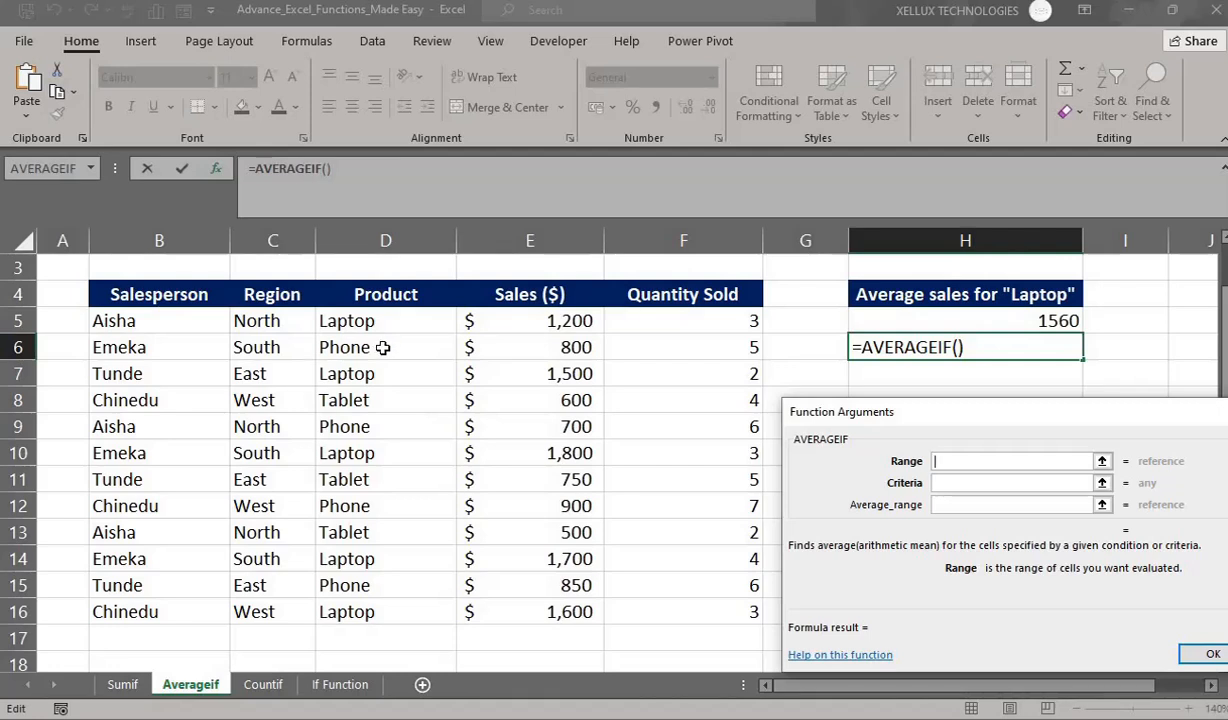
pyautogui.click(363, 322)
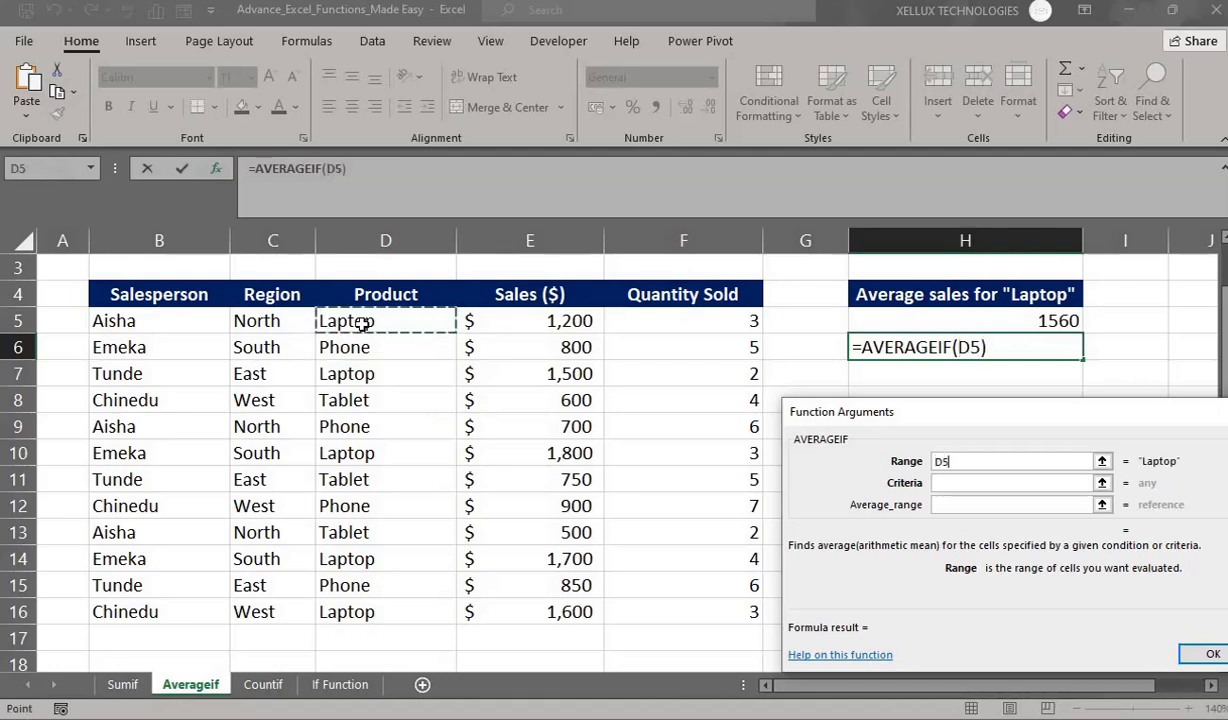
pyautogui.moveTo(360, 558); pyautogui.dragTo(356, 614)
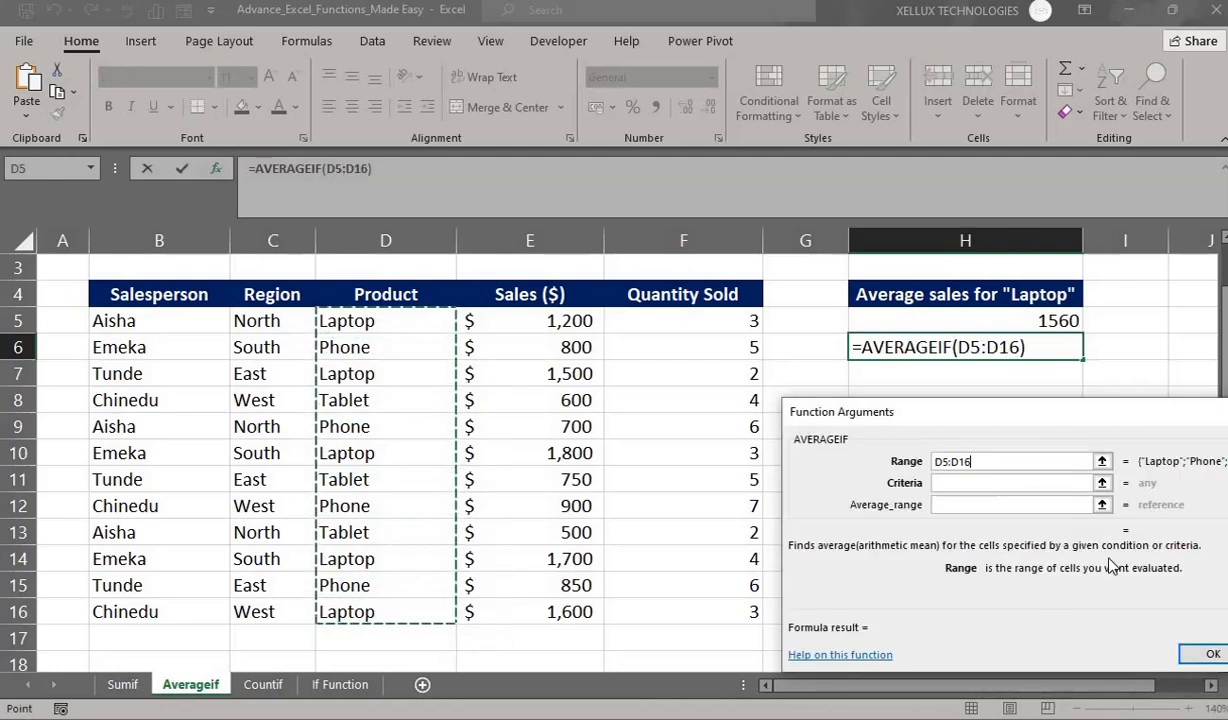
# Complete the H6 AVERAGEIF formula with the criteria "Phone" and the sales cells E5:E16 as the average range
pyautogui.click(945, 483)
pyautogui.write('"')
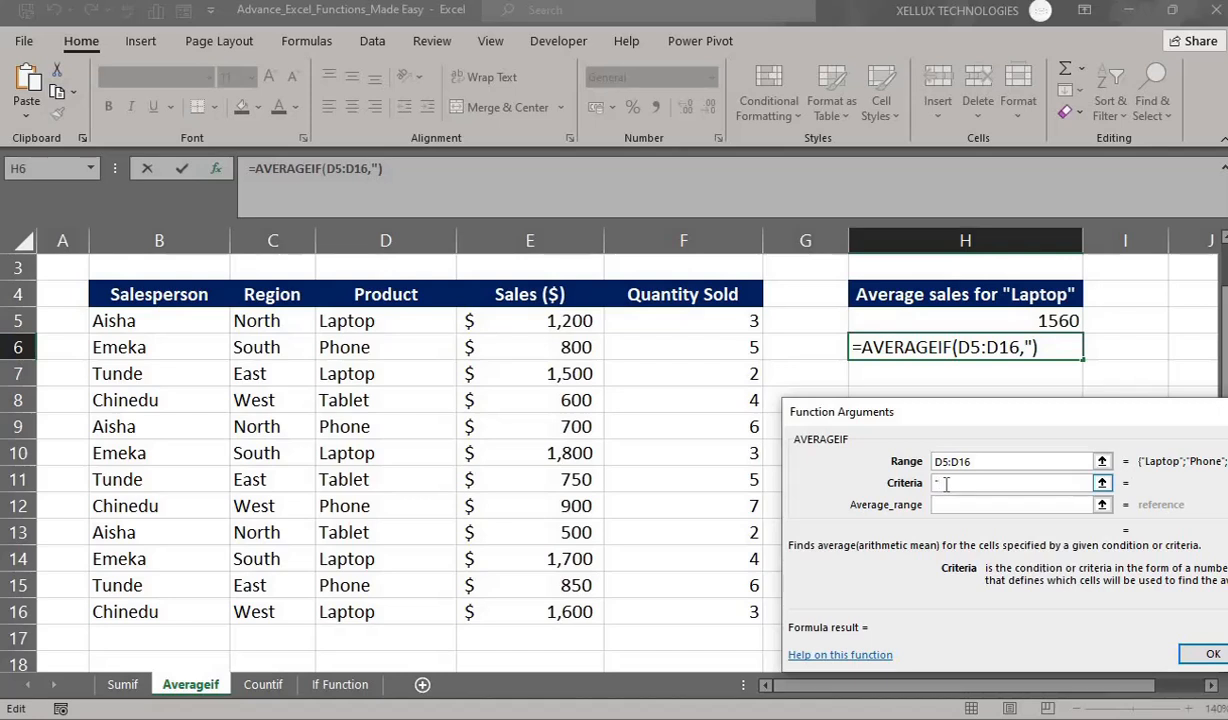
pyautogui.write('Phone')
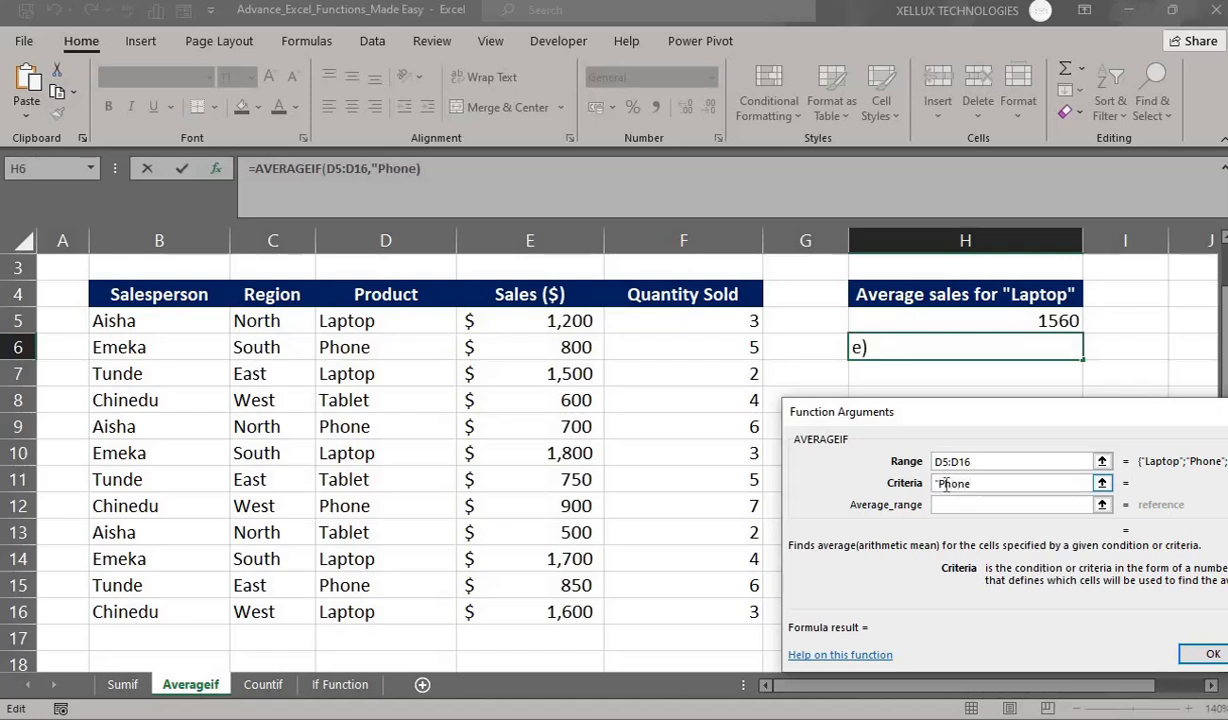
pyautogui.write('"')
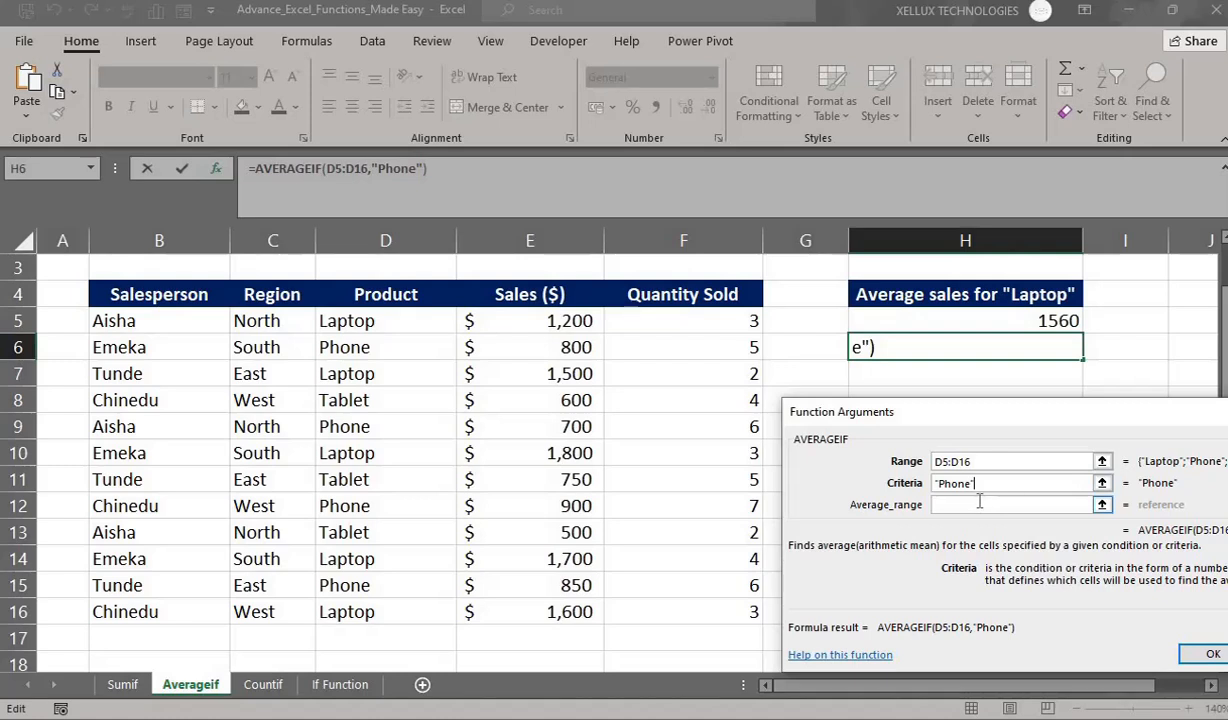
pyautogui.click(980, 503)
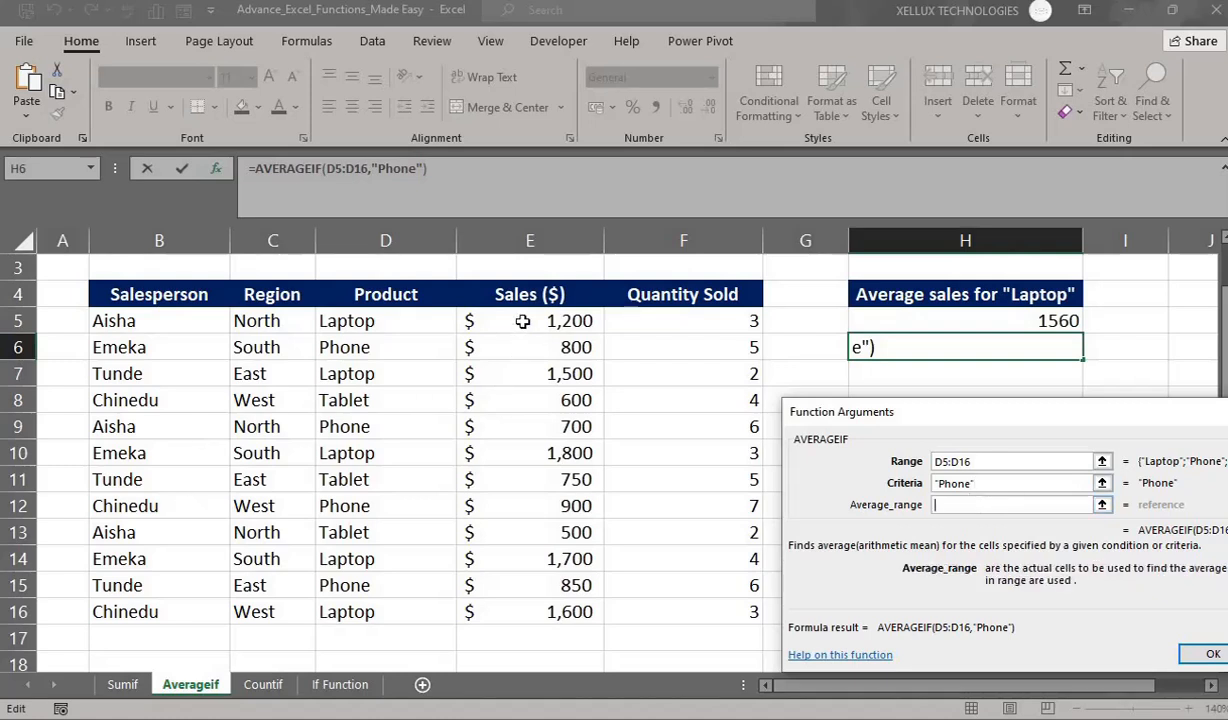
pyautogui.moveTo(522, 321); pyautogui.dragTo(522, 604)
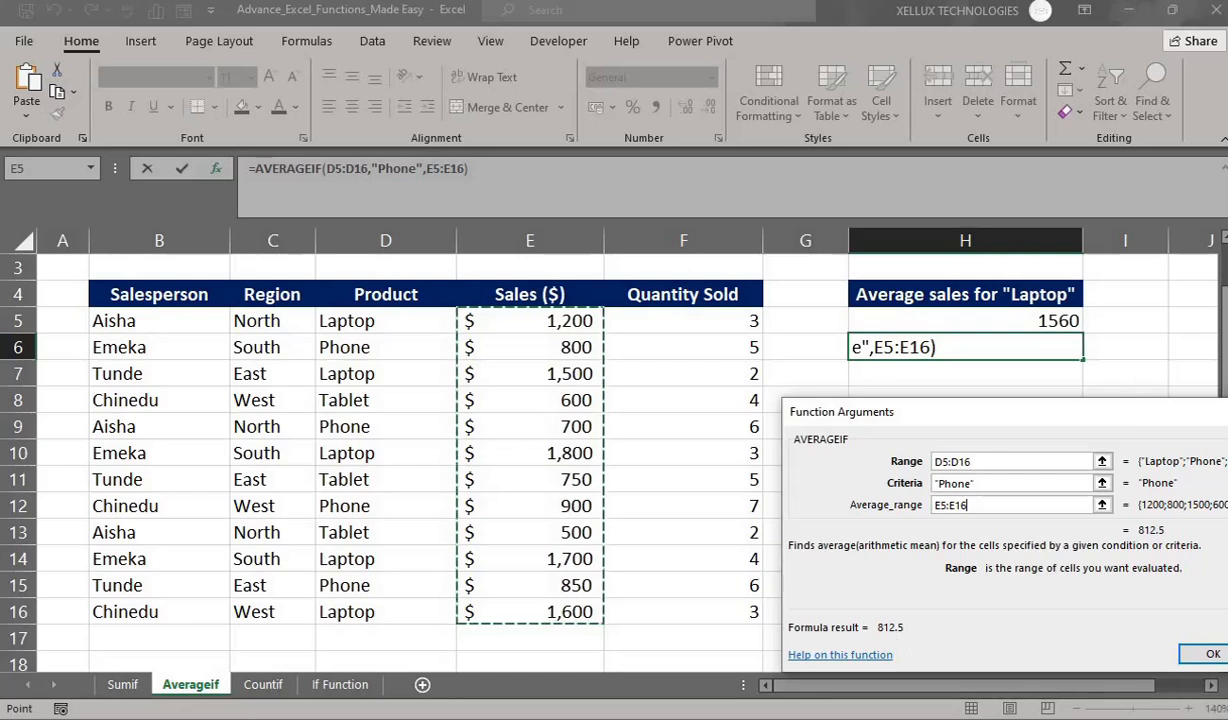
pyautogui.click(1208, 655)
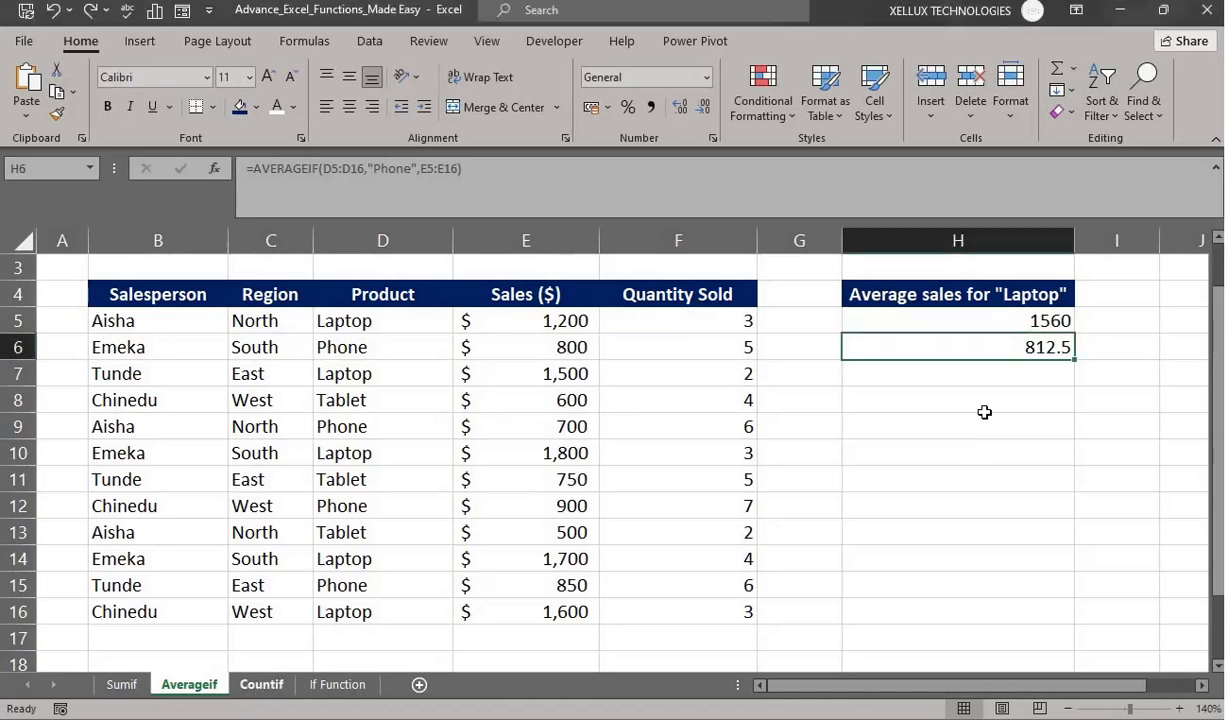
# On the Countif sheet, search for countif and insert the COUNTIF function in cell H5
pyautogui.click(270, 688)
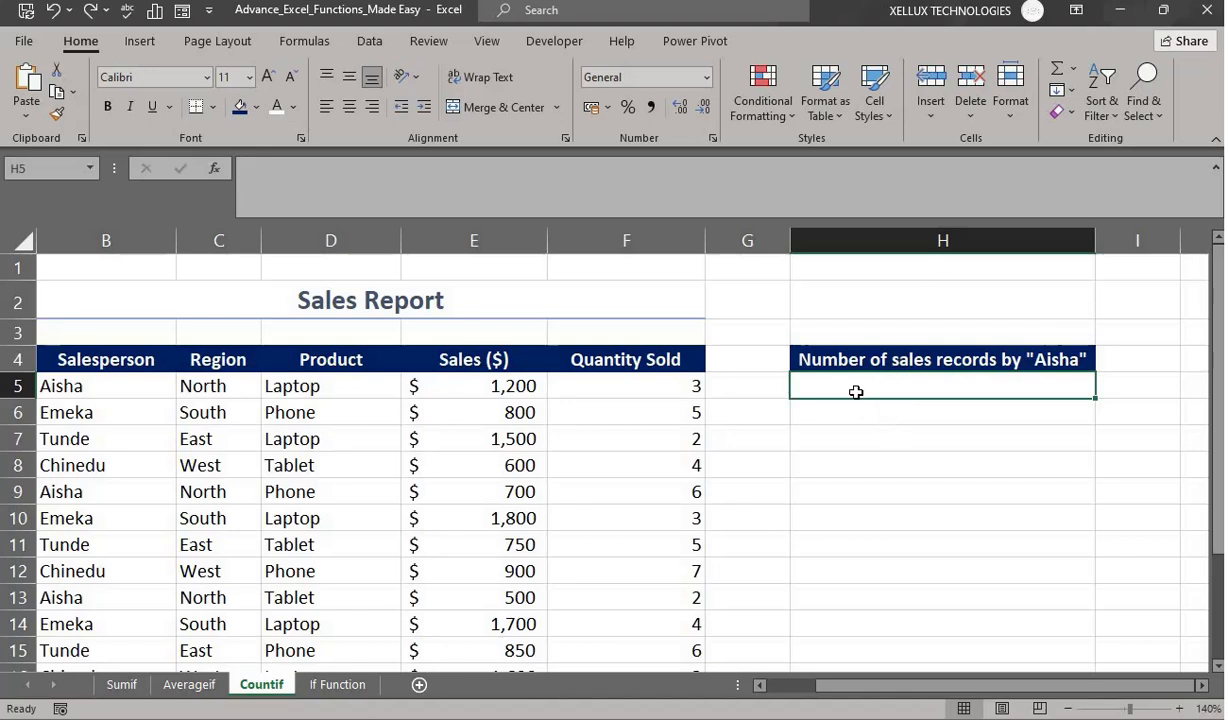
pyautogui.click(213, 168)
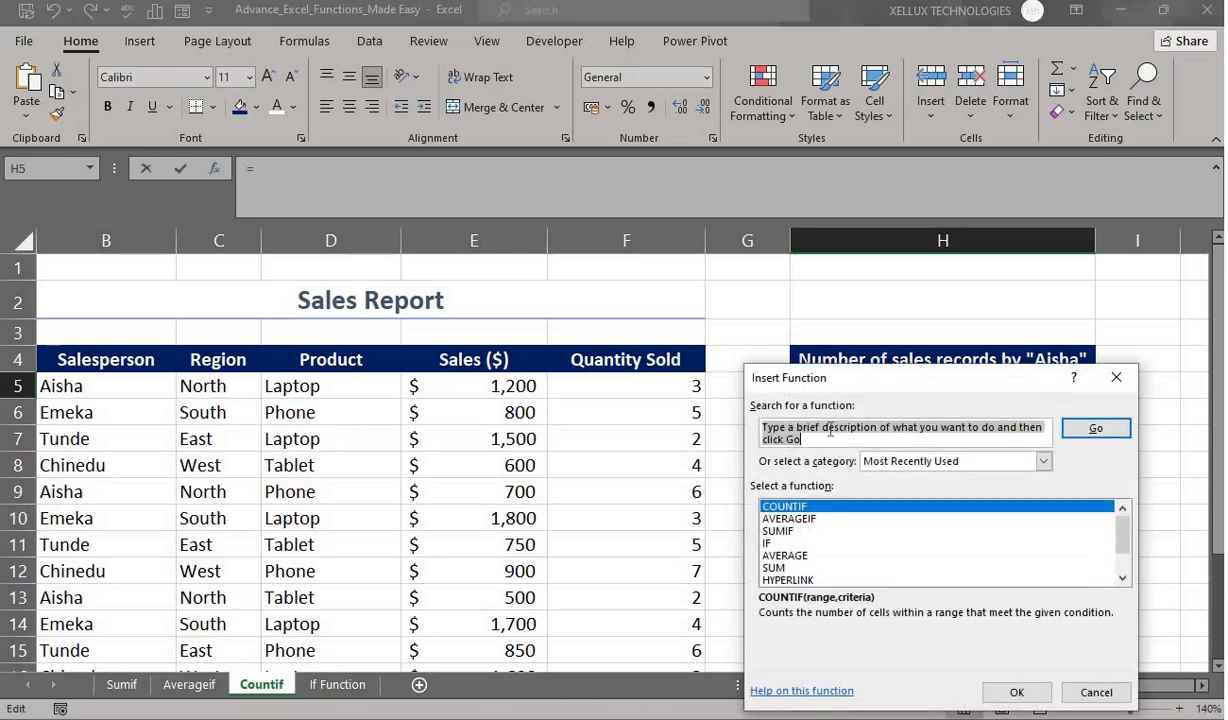
pyautogui.write('c')
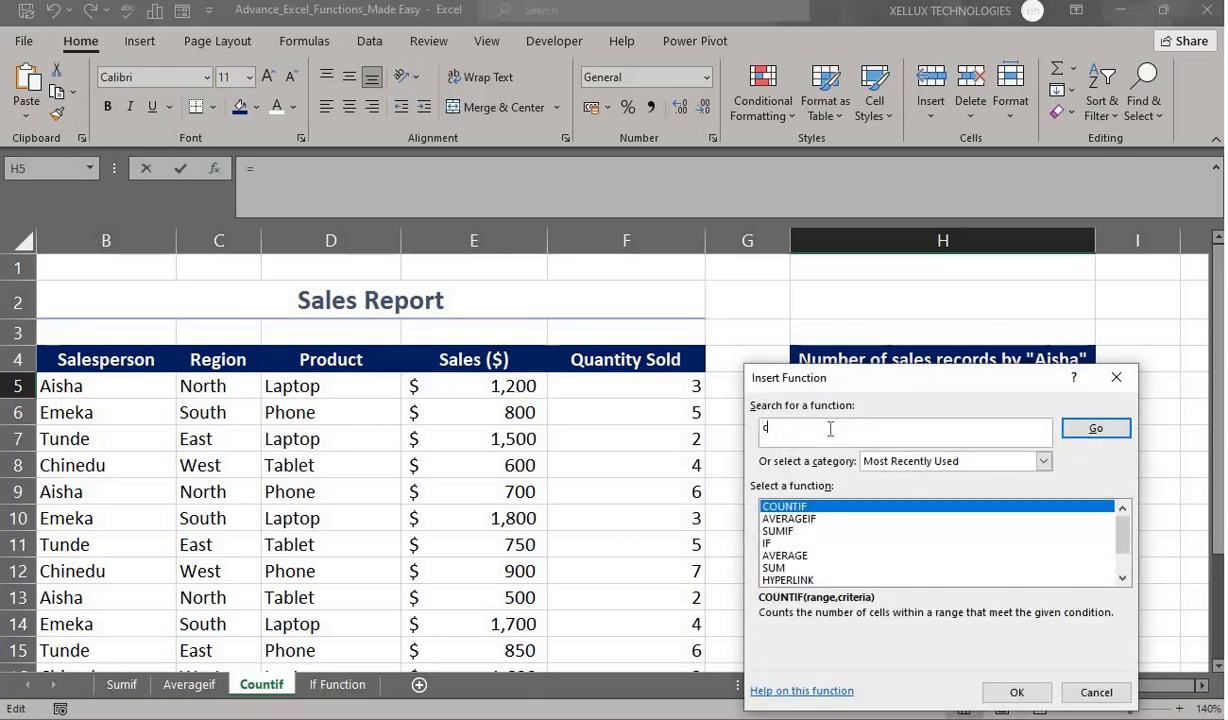
pyautogui.write('ountif')
pyautogui.click(1097, 429)
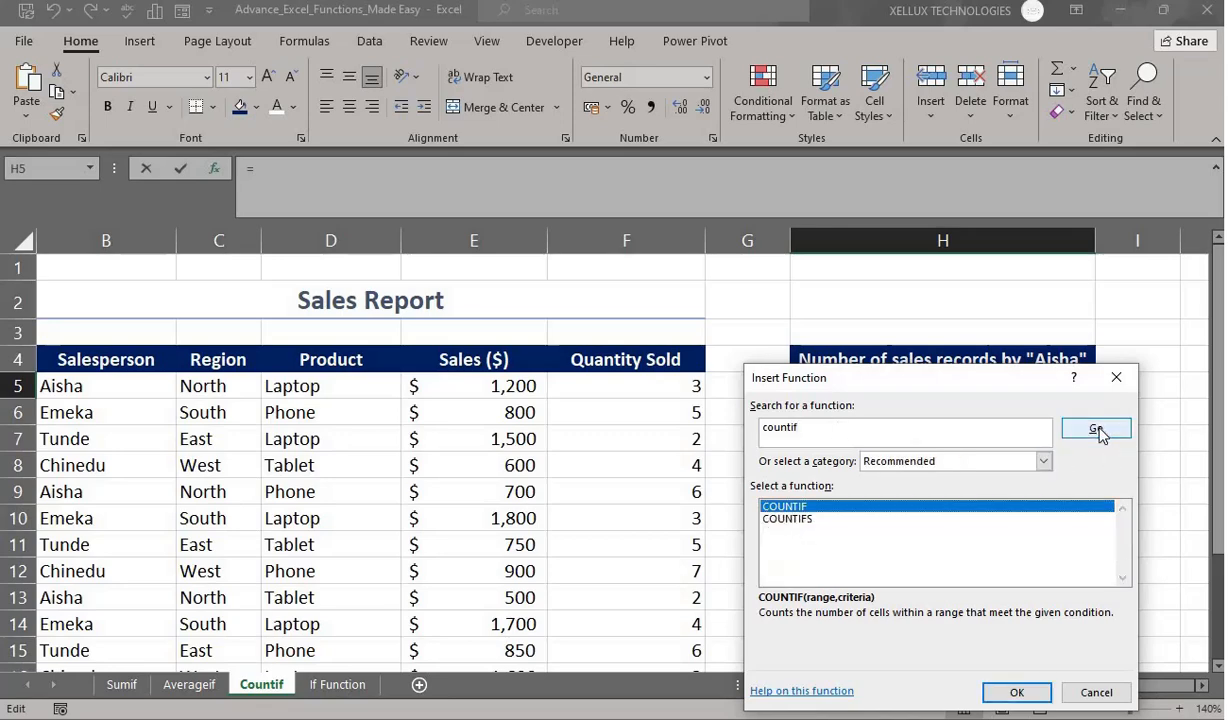
pyautogui.click(1013, 693)
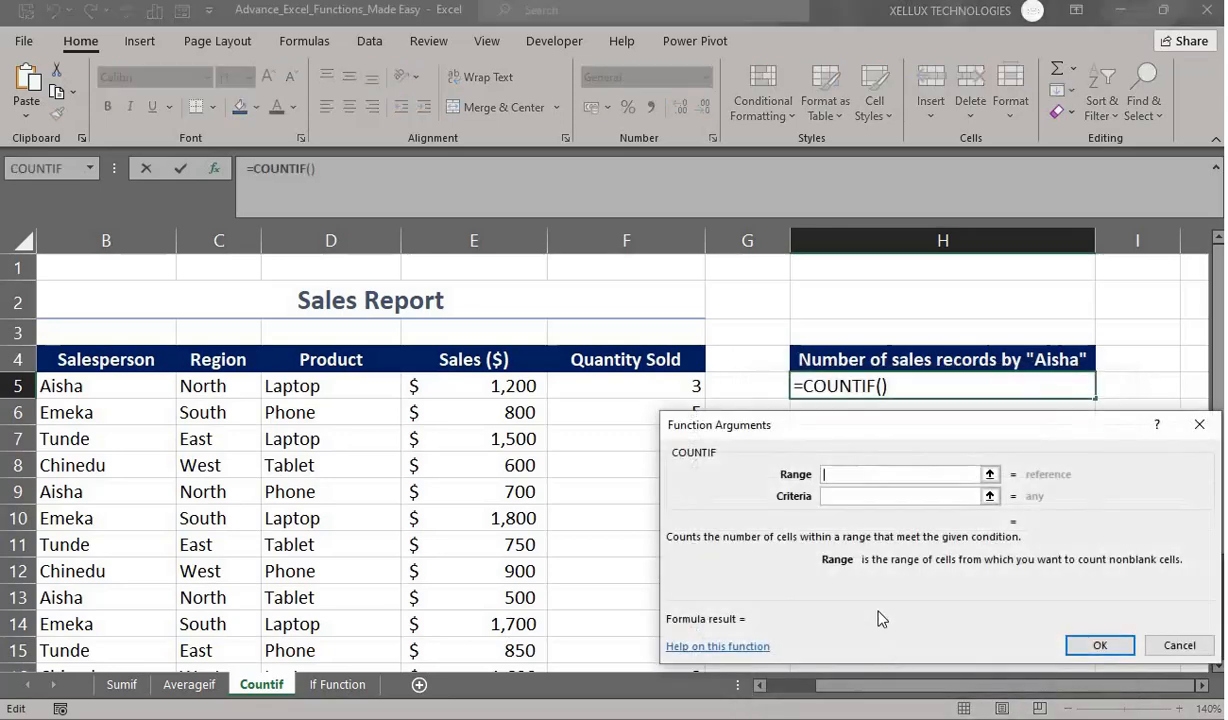
# Complete the H5 COUNTIF formula with the salesperson cells B5:B16 as range and the salesperson's name from the H4 heading as criteria
pyautogui.moveTo(820, 437); pyautogui.dragTo(879, 441)
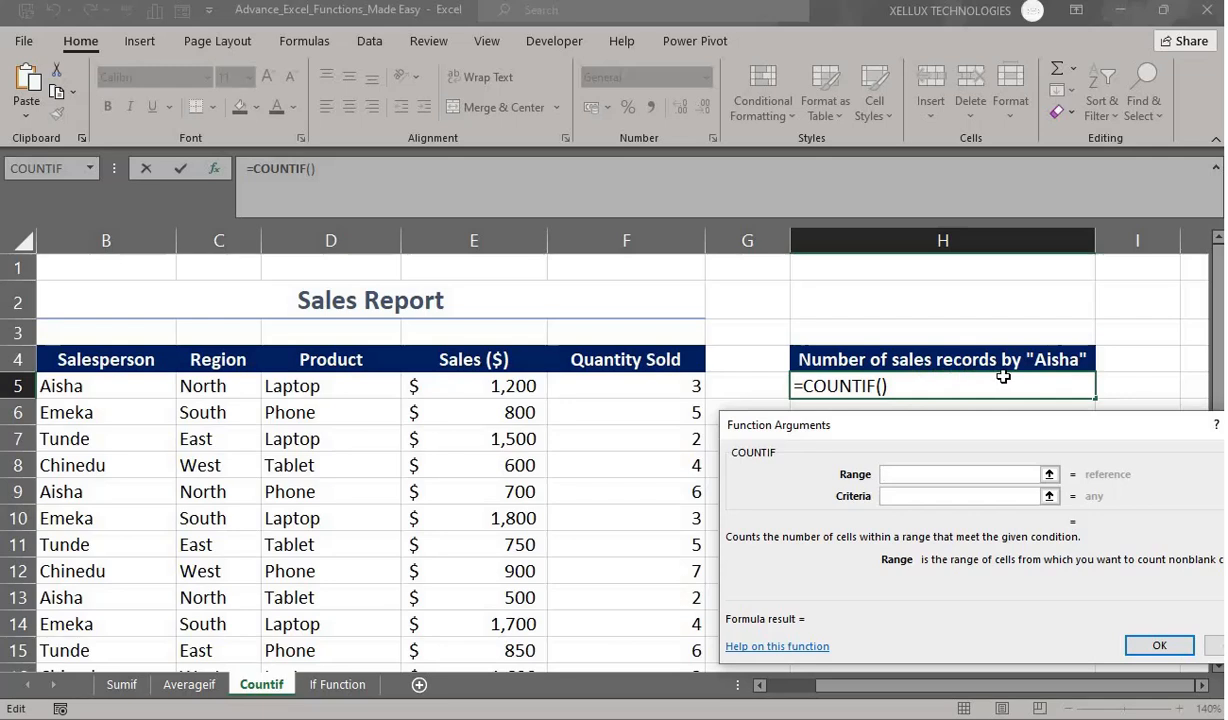
pyautogui.click(98, 385)
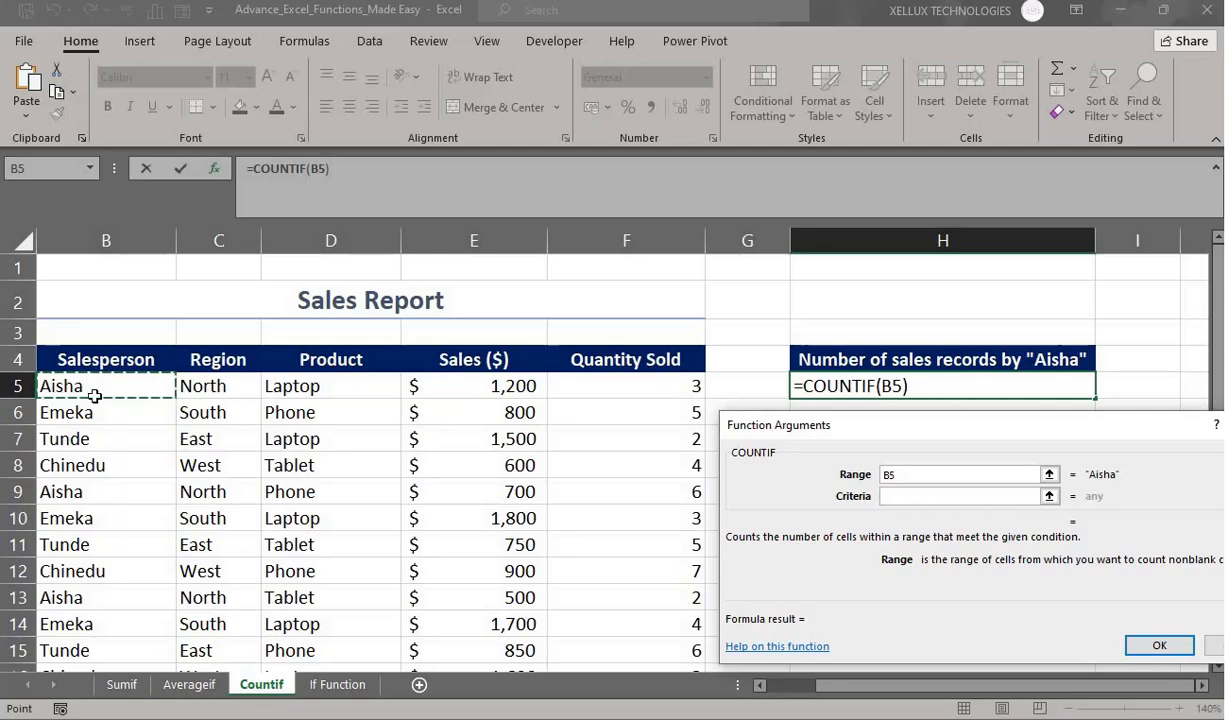
pyautogui.moveTo(96, 394); pyautogui.dragTo(84, 611)
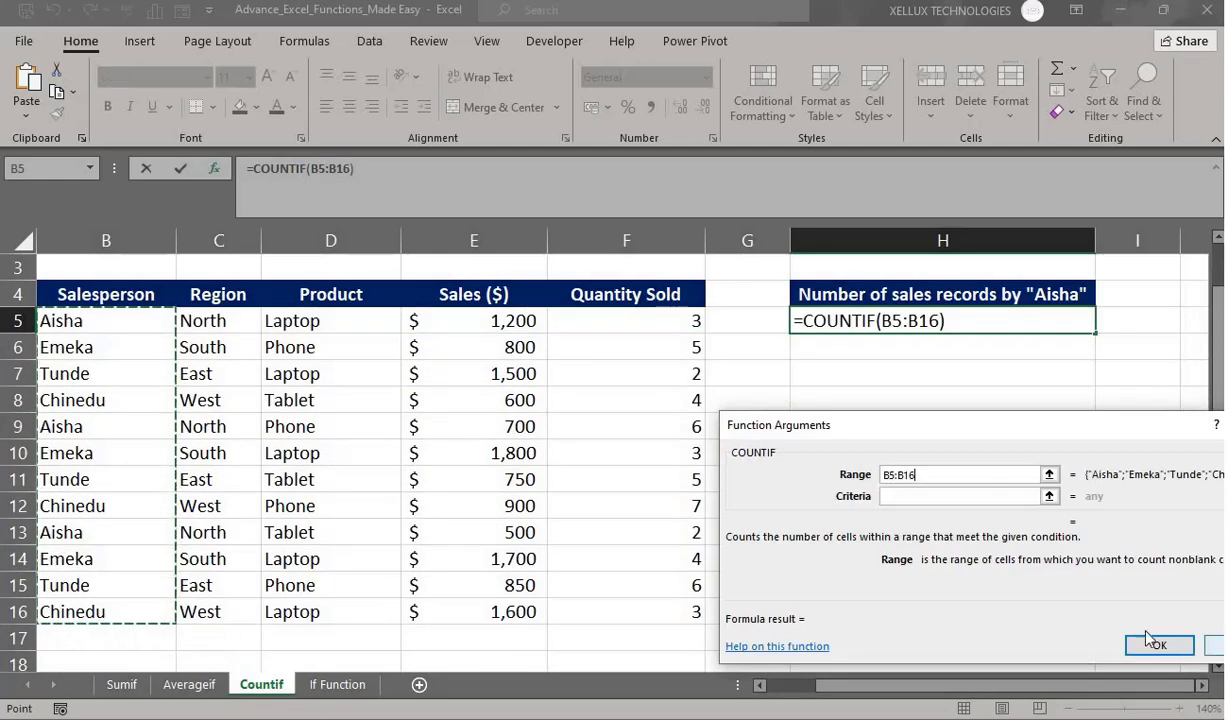
pyautogui.click(908, 495)
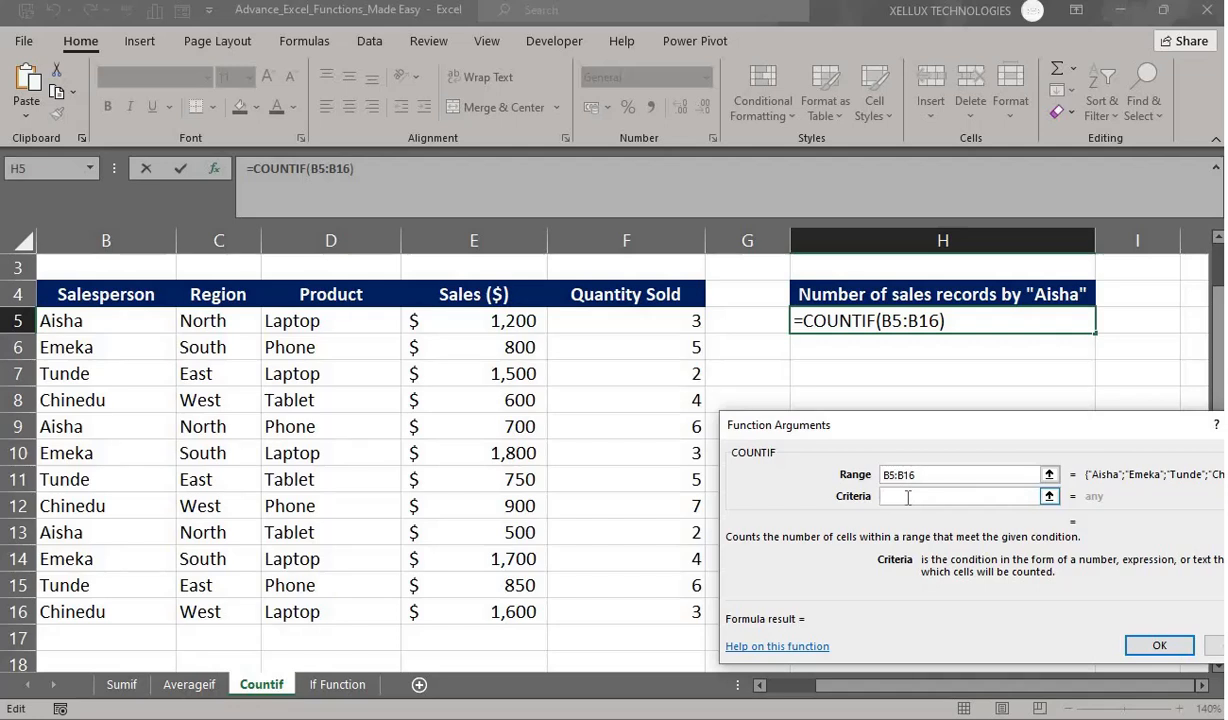
pyautogui.write('"Aisha')
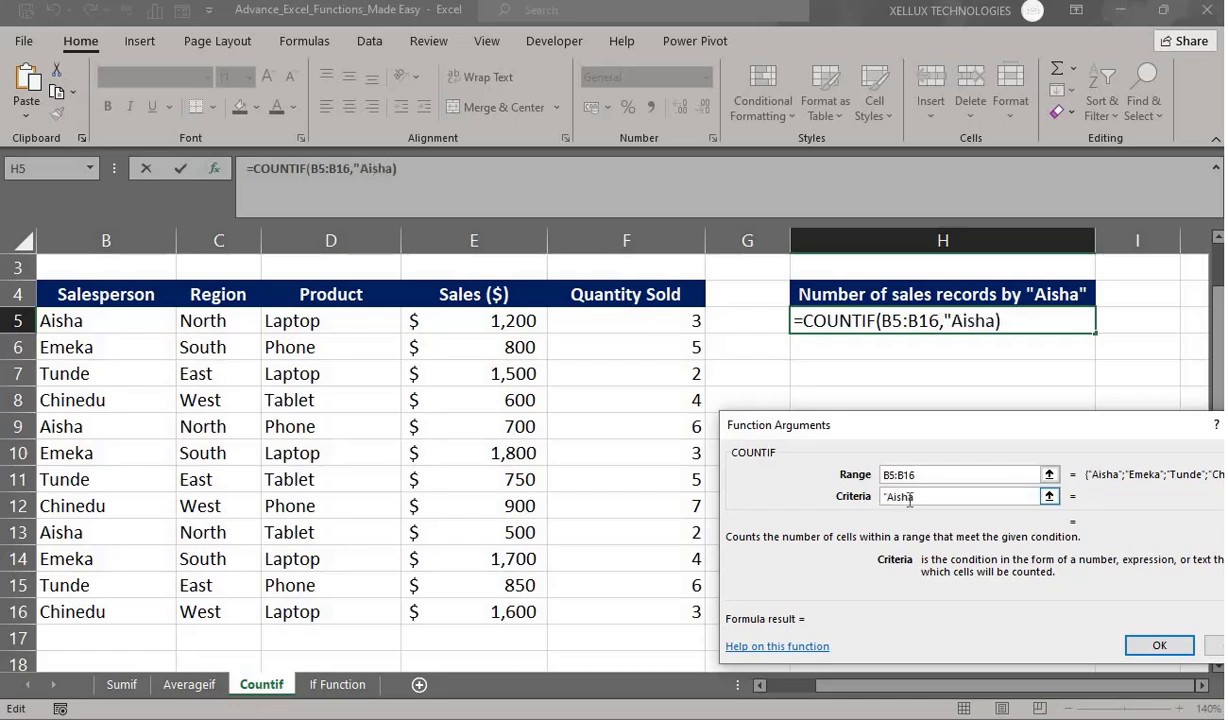
pyautogui.write('"')
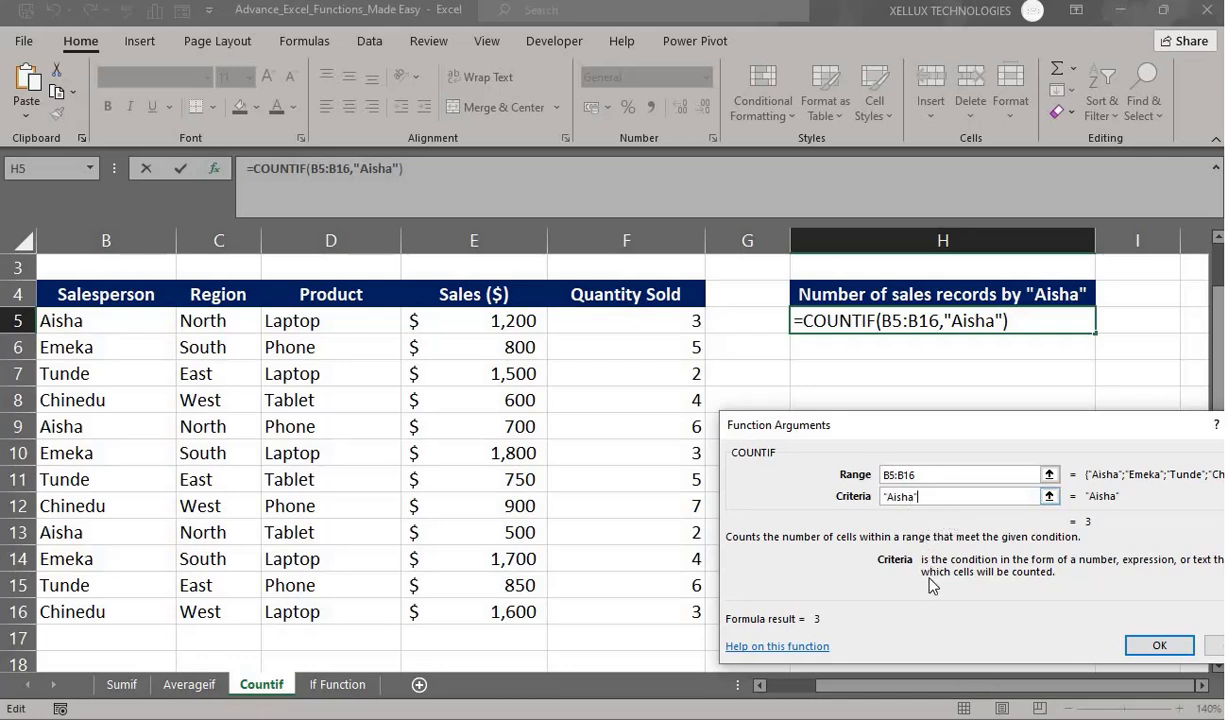
pyautogui.click(1159, 646)
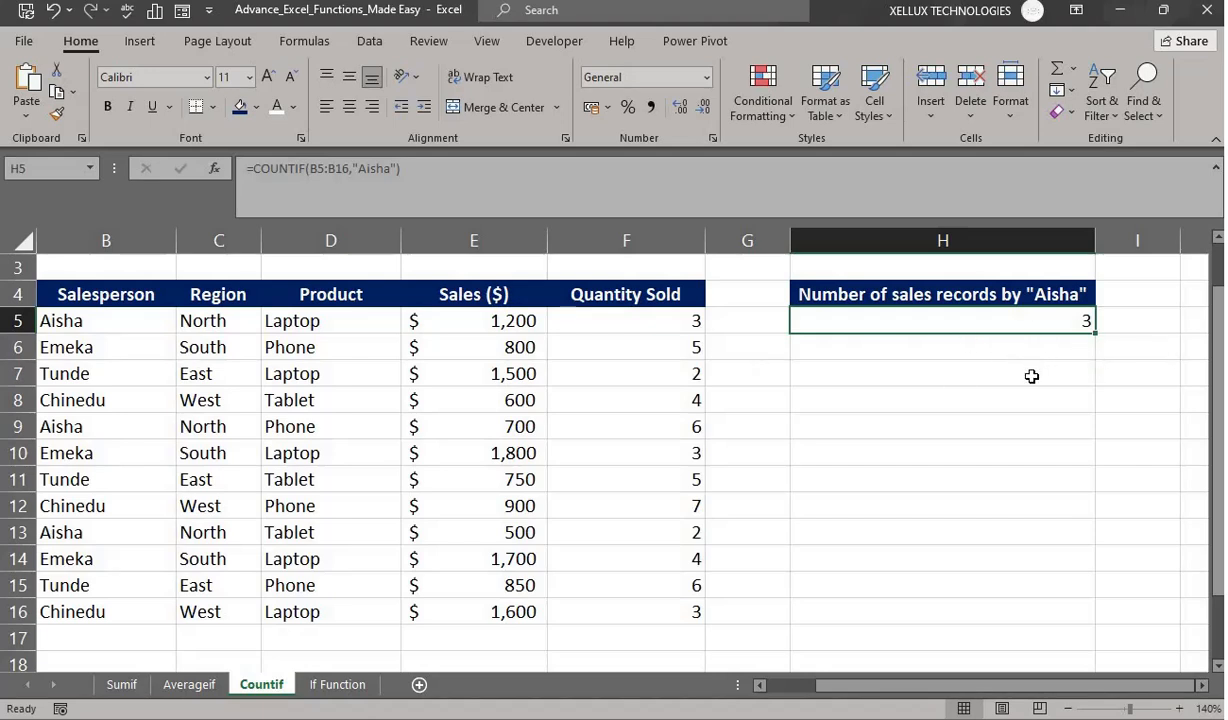
# Check the salesperson's records in B5, B9 and B13 against the COUNTIF result in H5
pyautogui.click(62, 319)
pyautogui.click(75, 427)
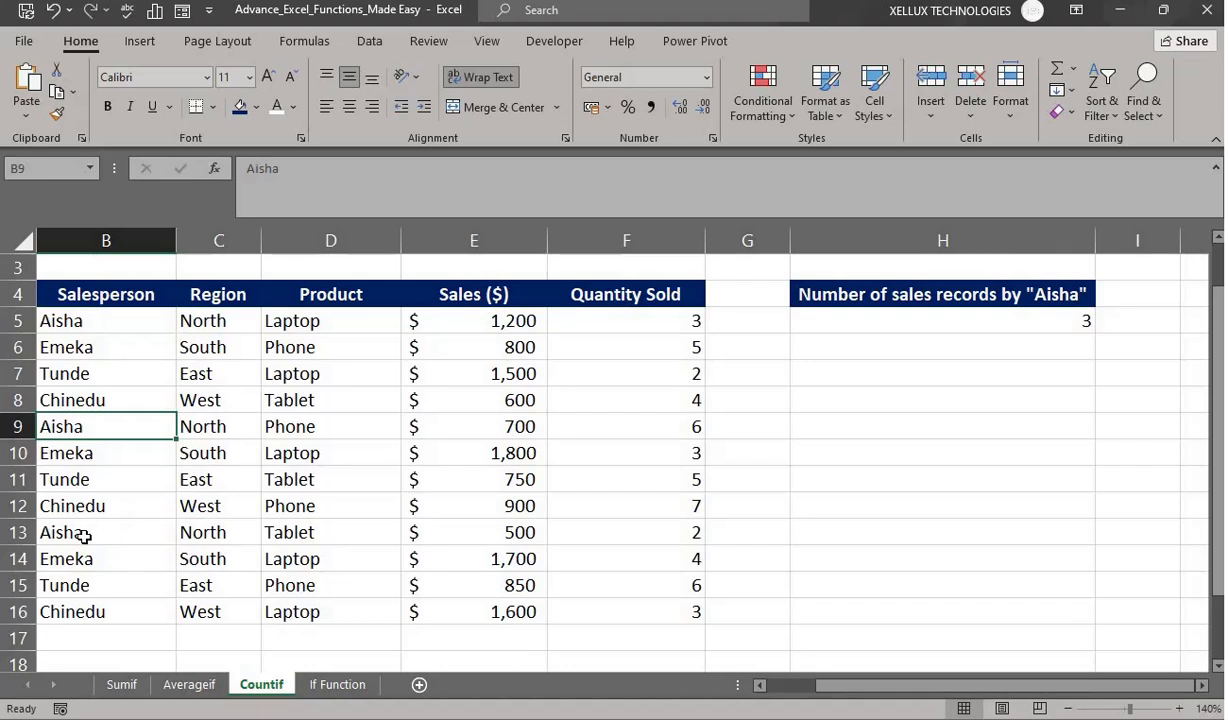
pyautogui.click(88, 532)
pyautogui.click(910, 328)
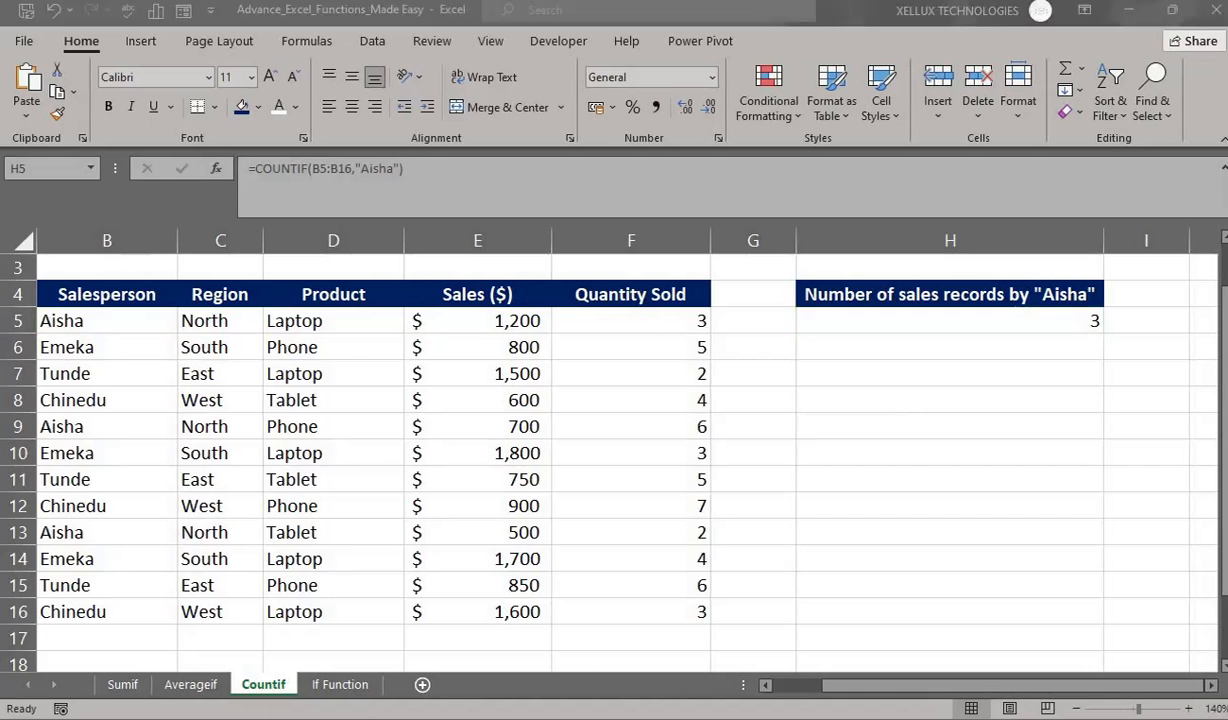
# On the If Function sheet, search for if and insert the IF function in the first Performance Rating cell, F5
pyautogui.click(337, 693)
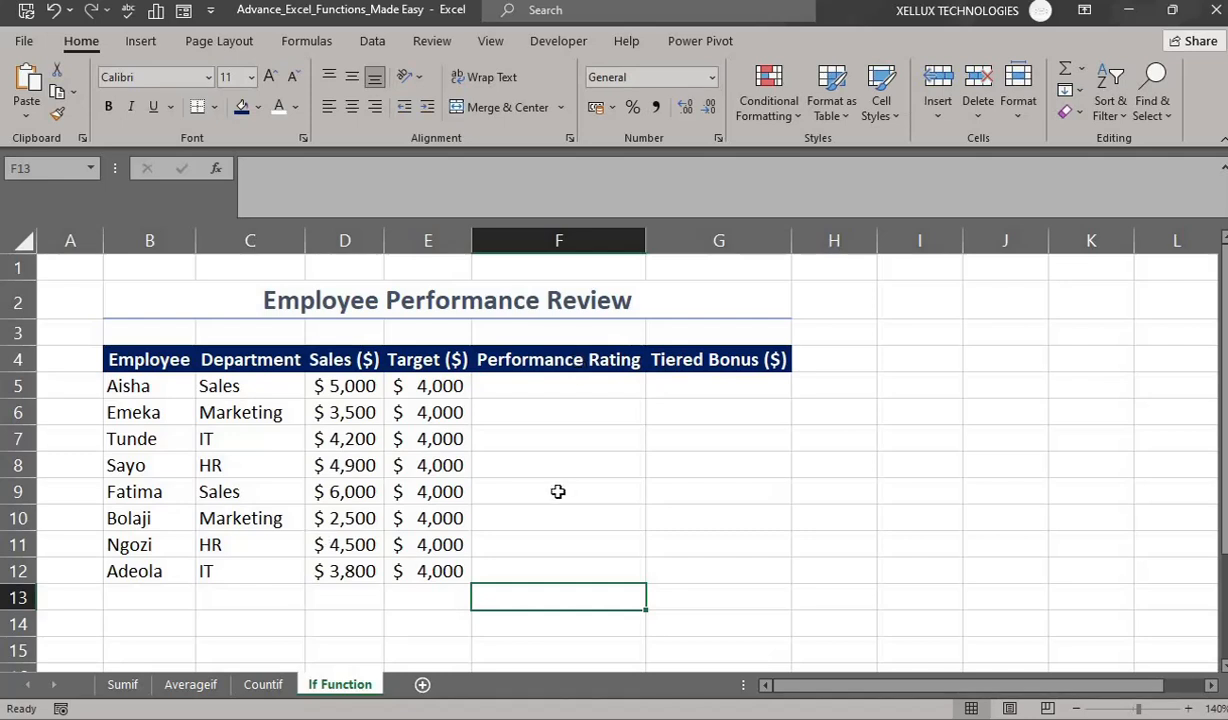
pyautogui.click(522, 391)
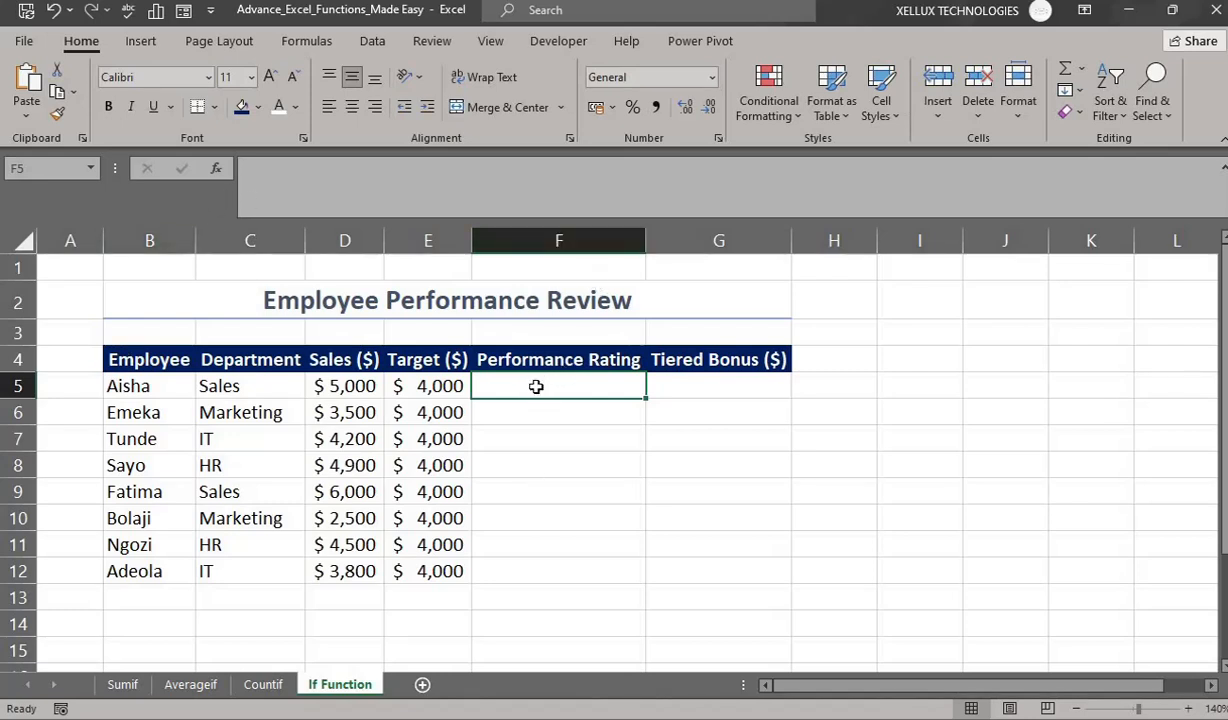
pyautogui.click(216, 170)
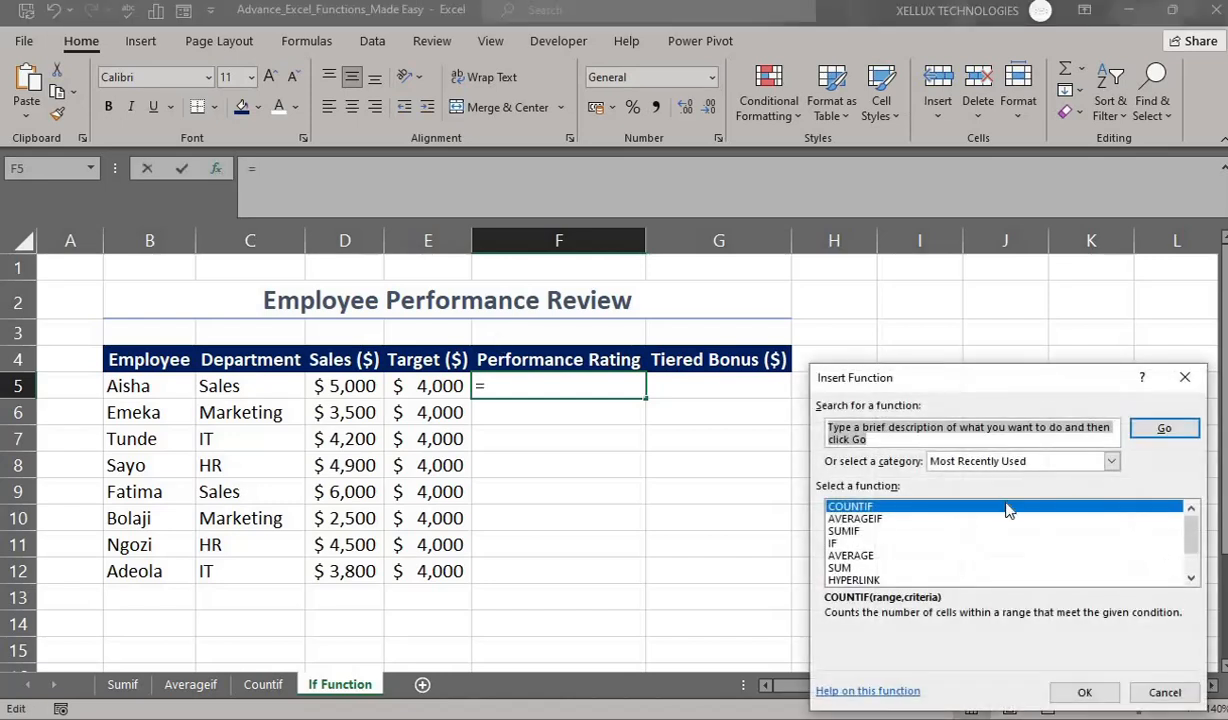
pyautogui.write('if')
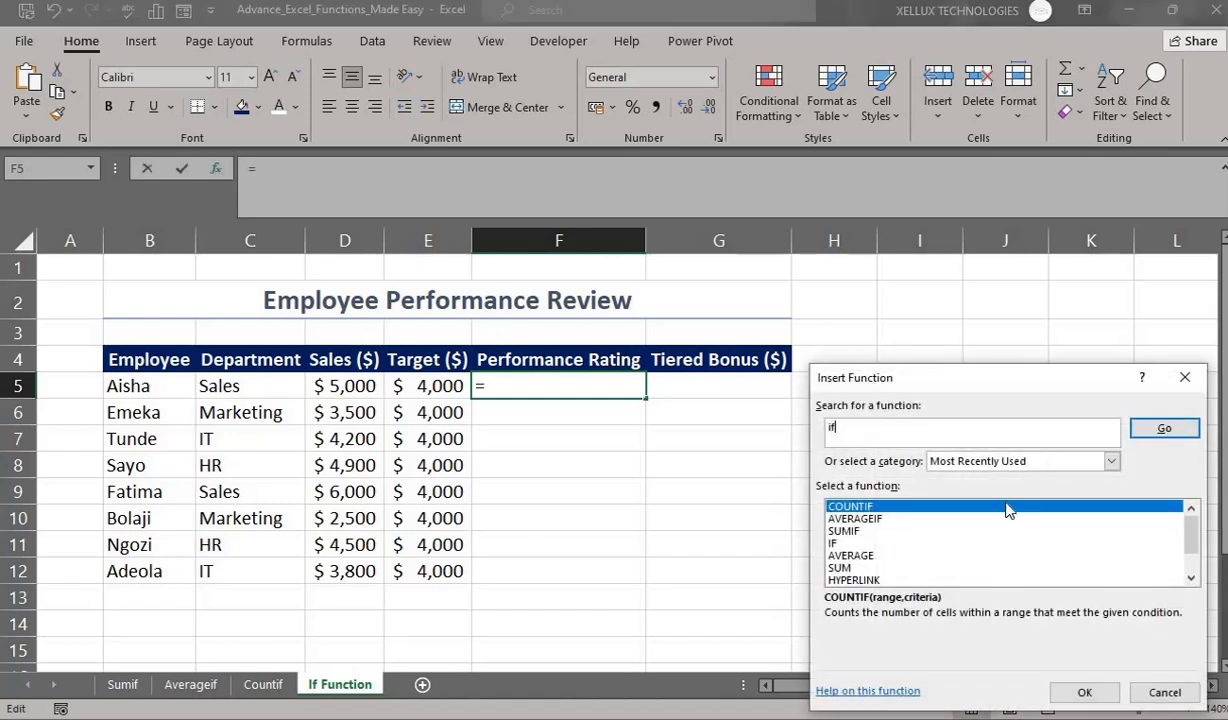
pyautogui.click(1165, 429)
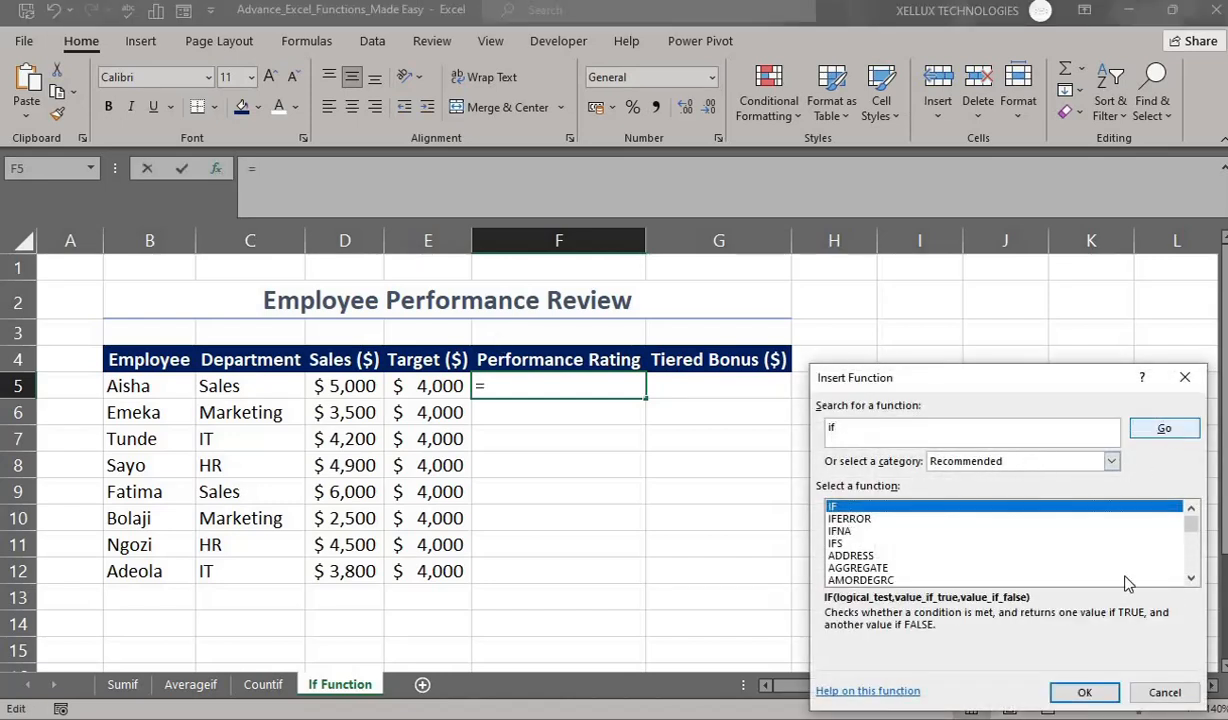
pyautogui.click(1086, 691)
# Set the logical test of the F5 IF function to D5>=E5, comparing sales with target
pyautogui.moveTo(955, 418)
pyautogui.mouseDown()
pyautogui.moveTo(946, 405)
pyautogui.moveTo(957, 396)
pyautogui.mouseUp()
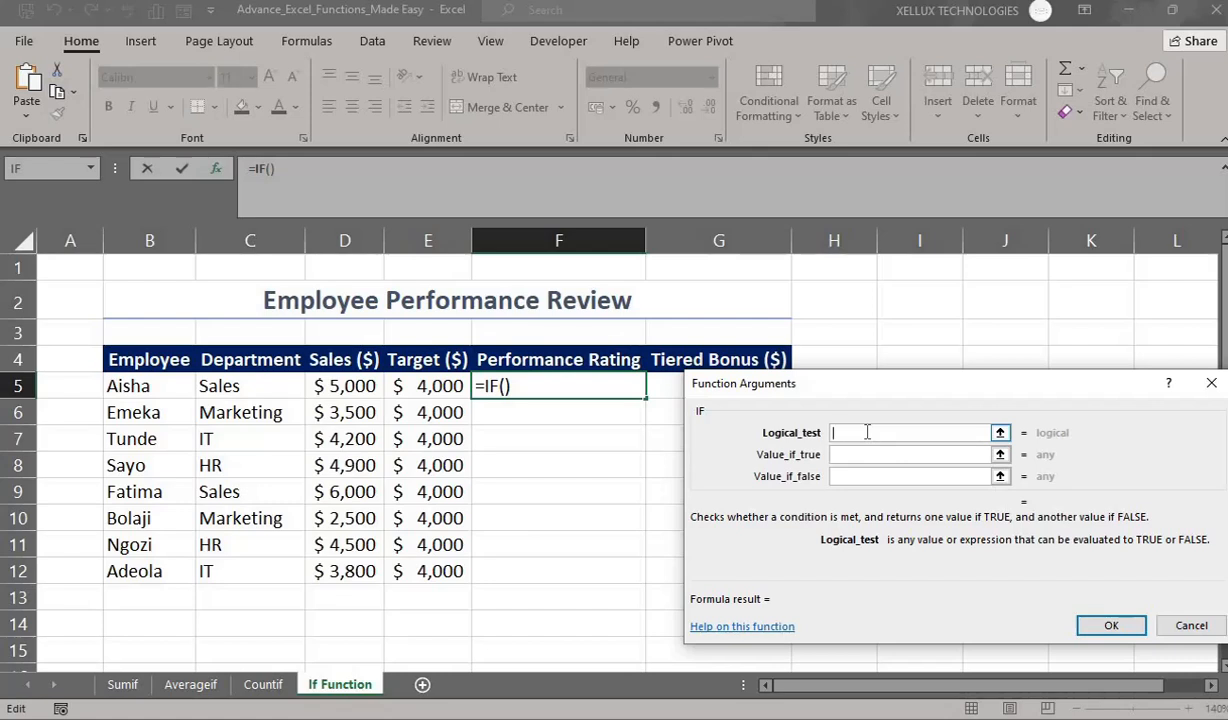
pyautogui.click(346, 388)
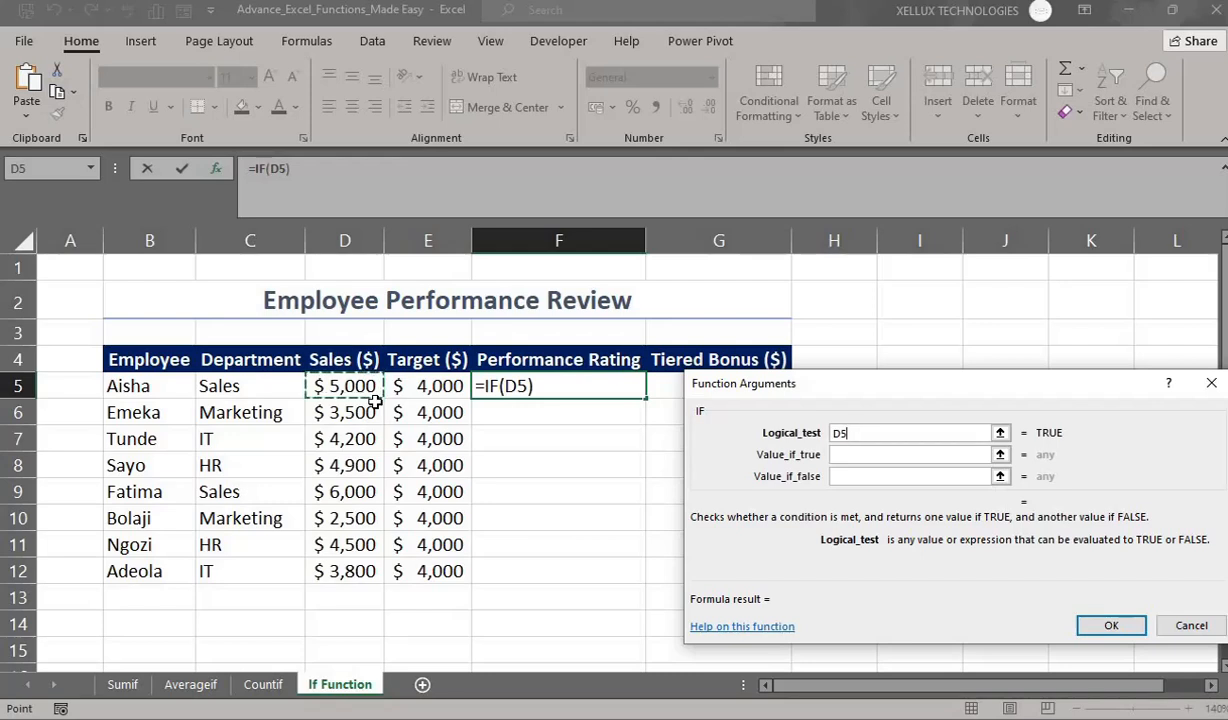
pyautogui.write('>')
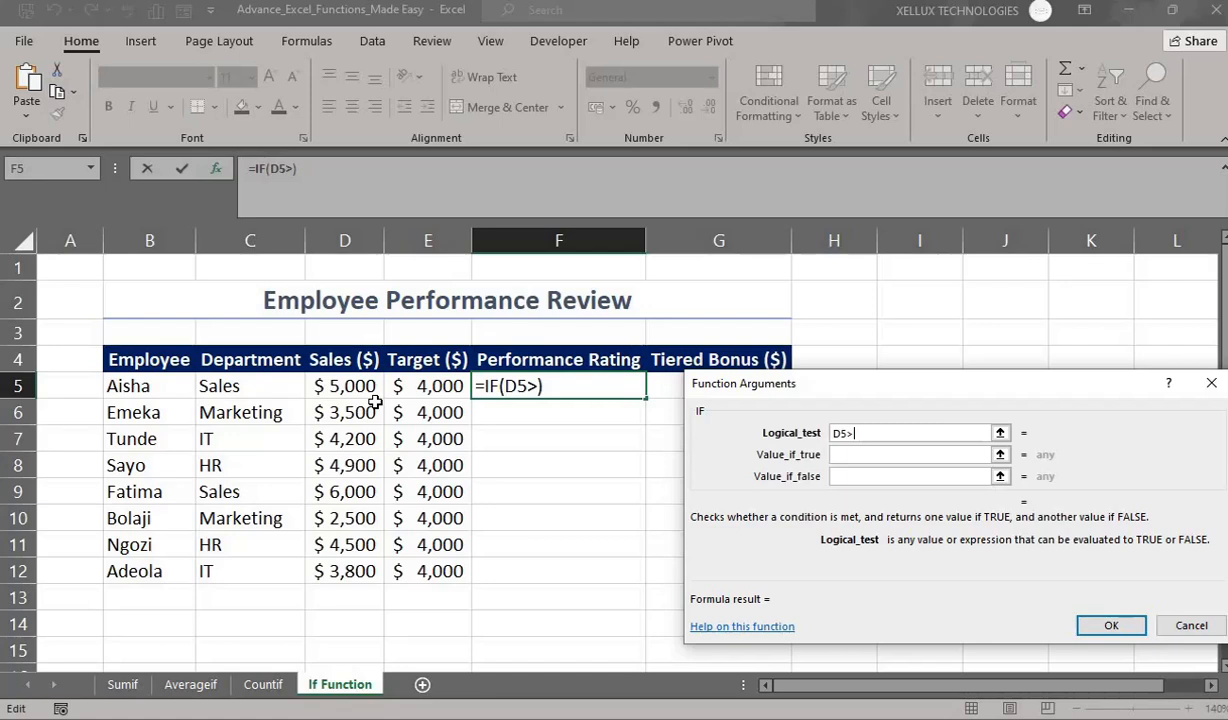
pyautogui.write('=')
pyautogui.click(450, 392)
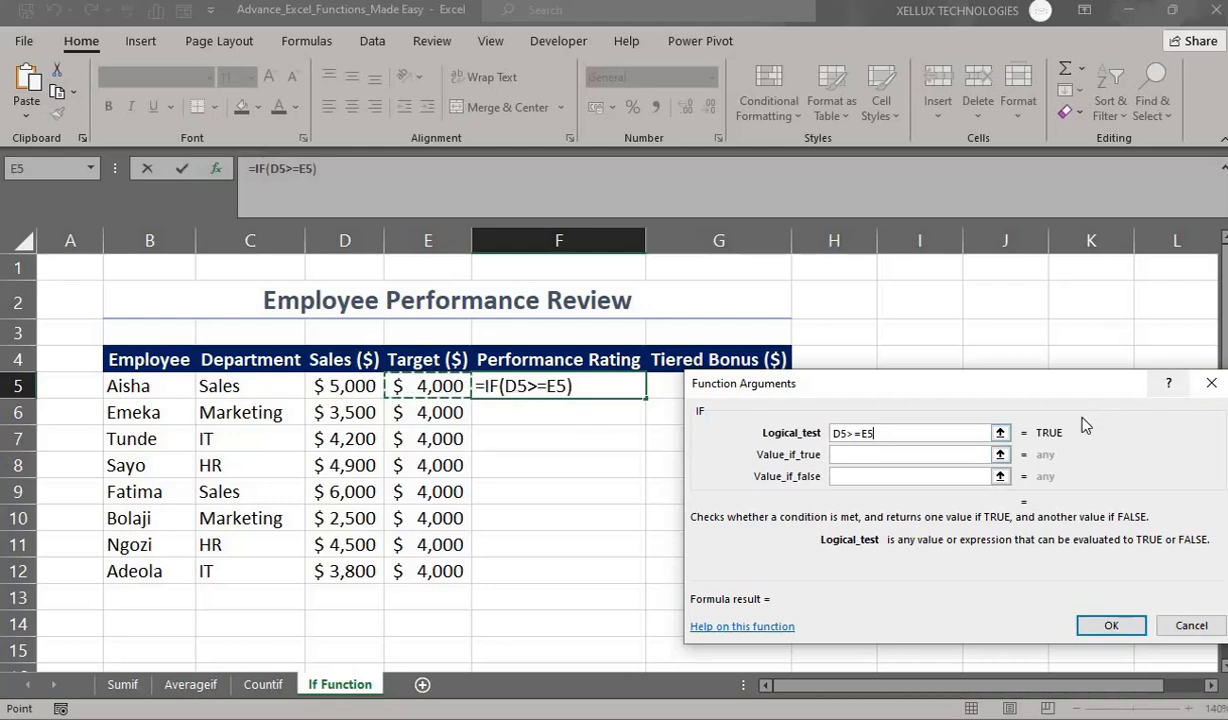
# Set the value if true of the F5 IF function to "Met Target"
pyautogui.click(884, 456)
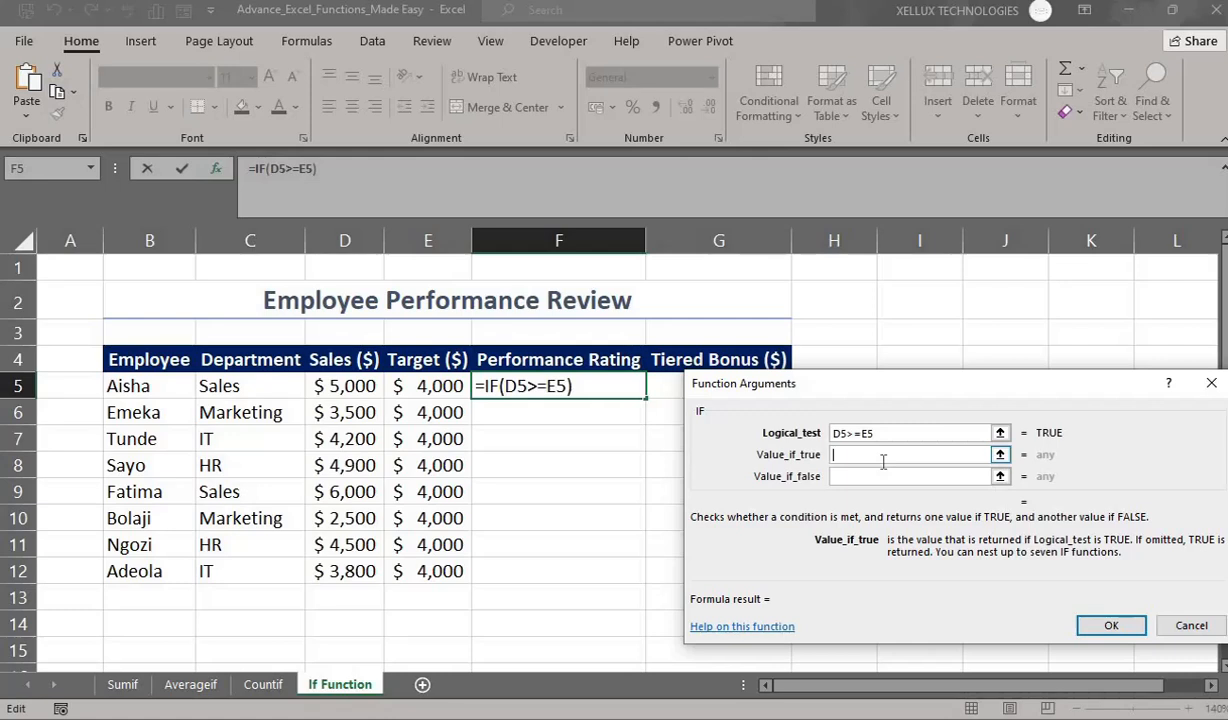
pyautogui.write('"')
pyautogui.write('Met ')
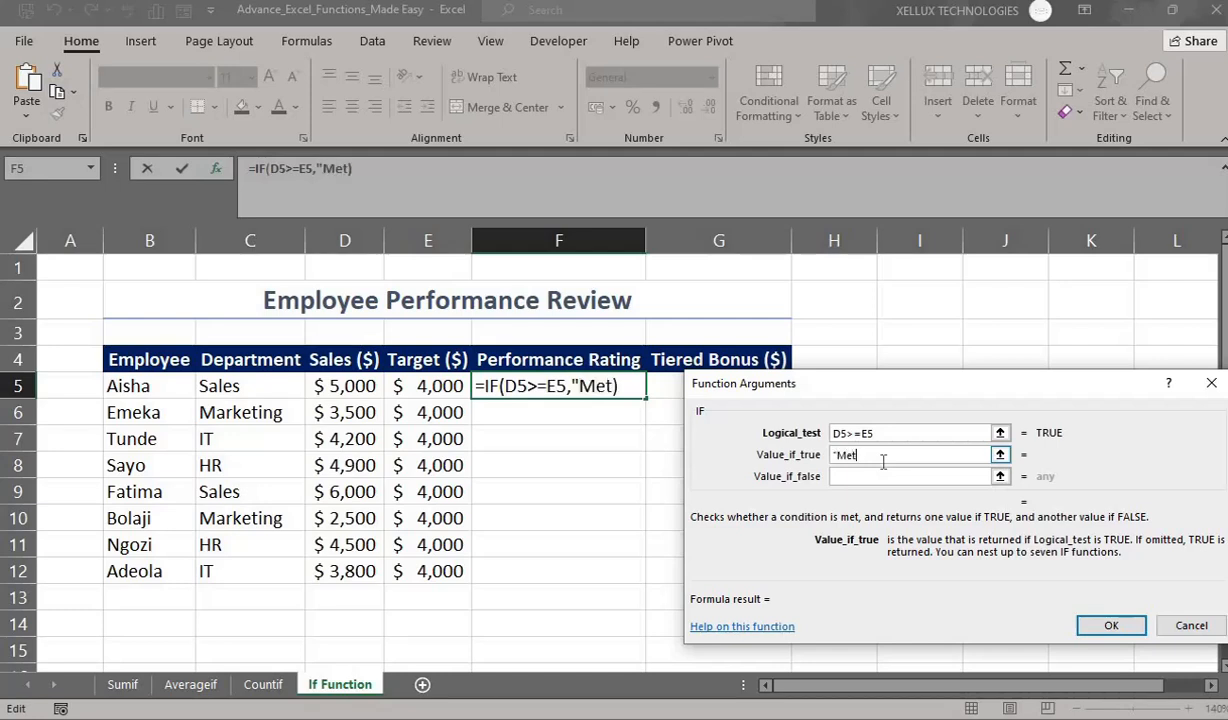
pyautogui.write('Taeg')
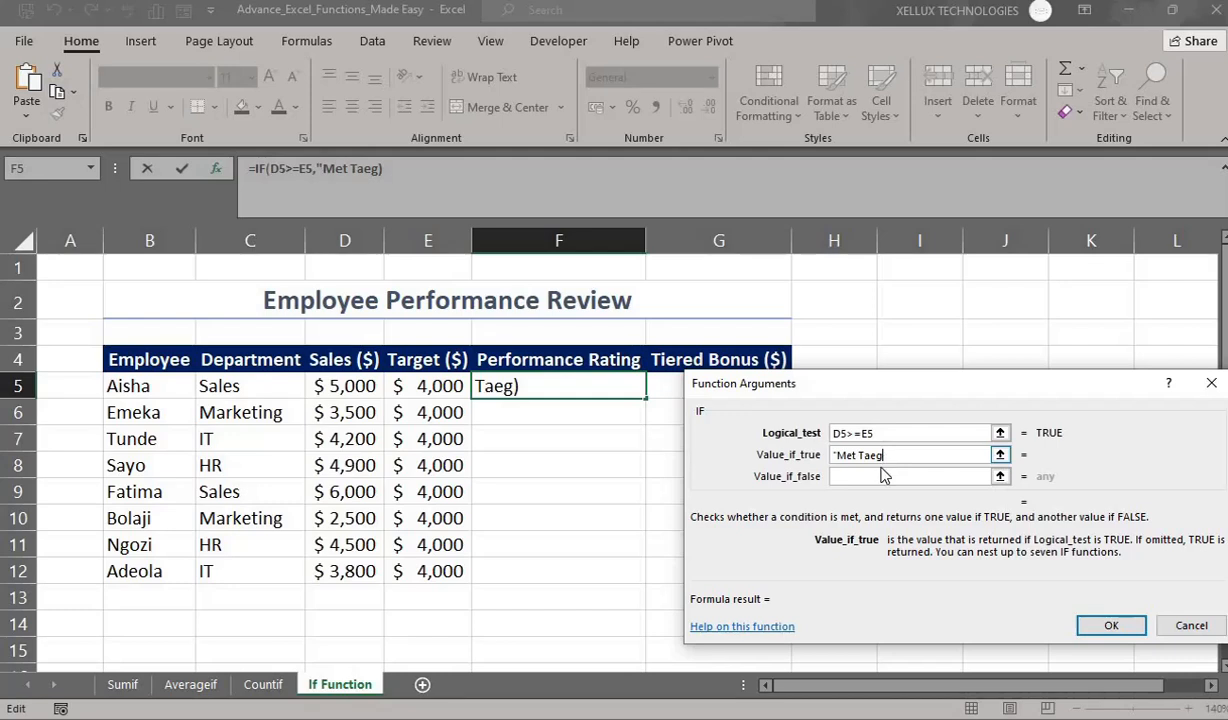
pyautogui.press('BackSpace')
pyautogui.press('BackSpace')
pyautogui.write('r')
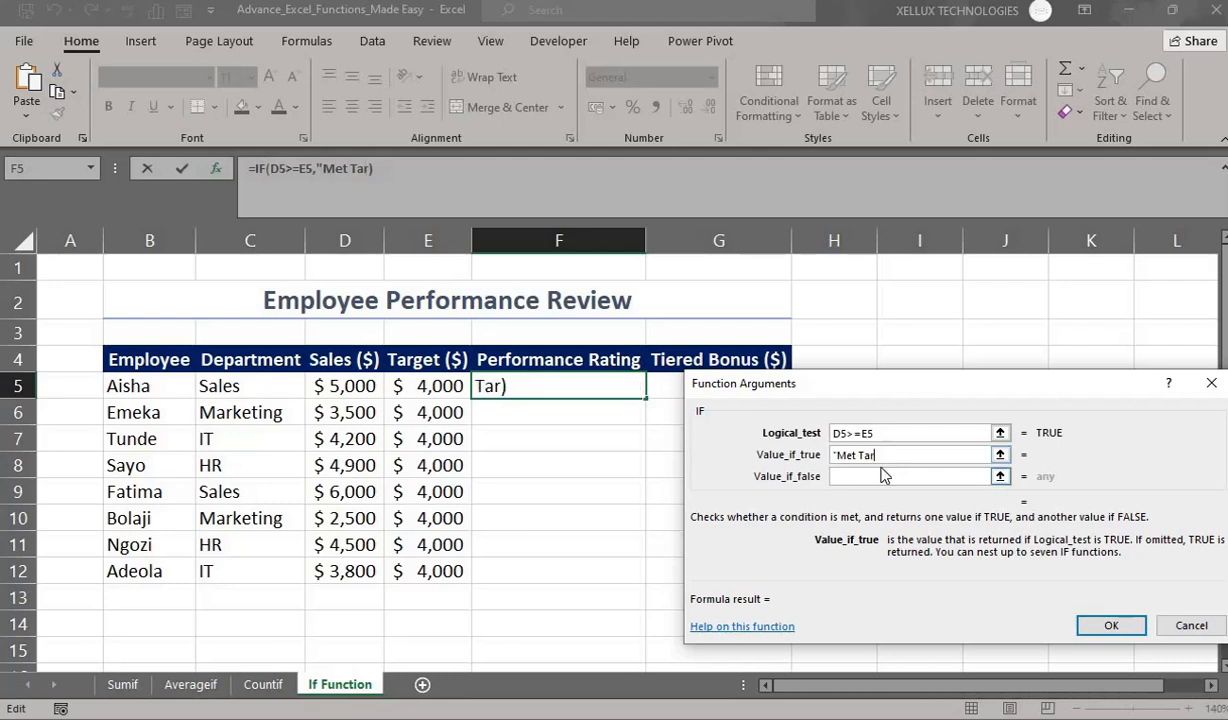
pyautogui.write('get"')
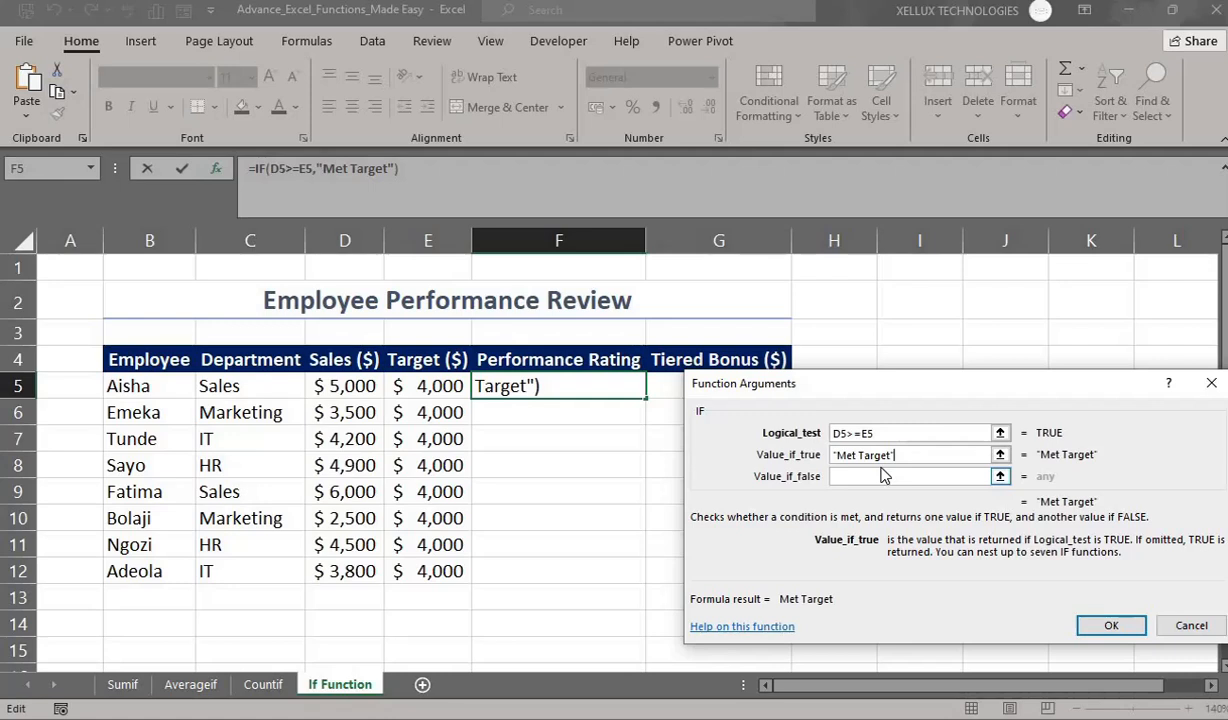
# Set the value if false of the F5 IF function to "Below Target"
pyautogui.click(852, 477)
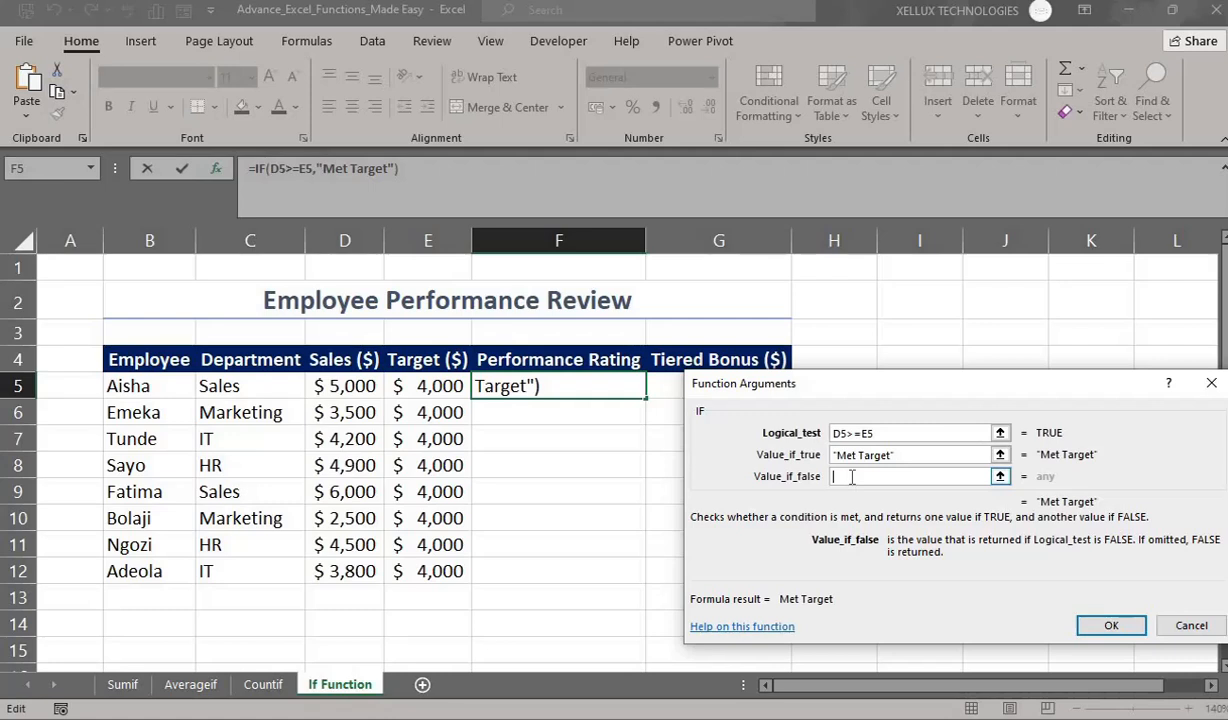
pyautogui.write('"')
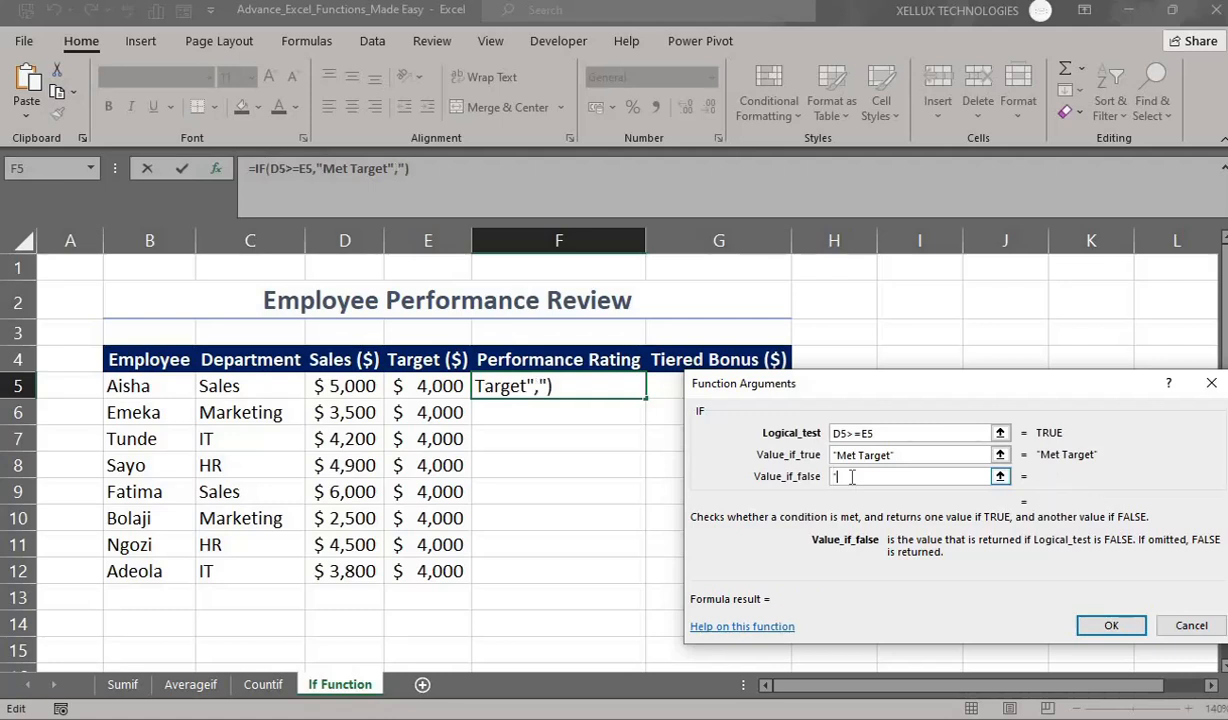
pyautogui.write('Below t')
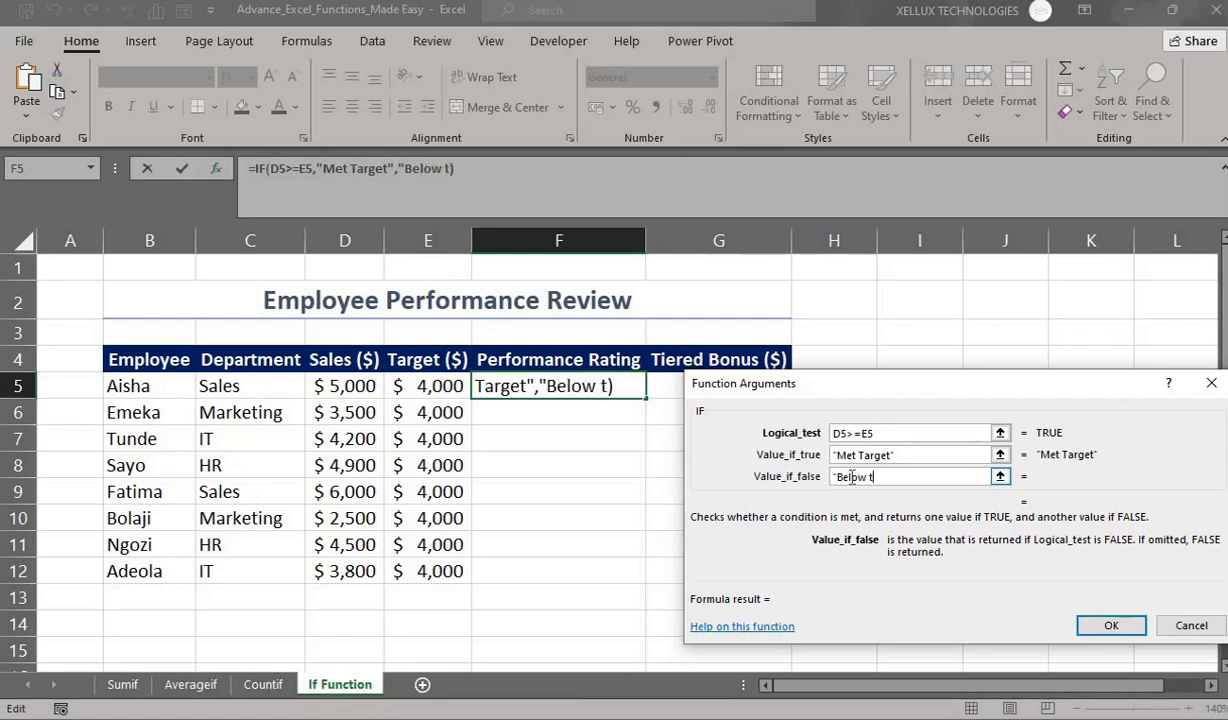
pyautogui.press('BackSpace')
pyautogui.write('Tae')
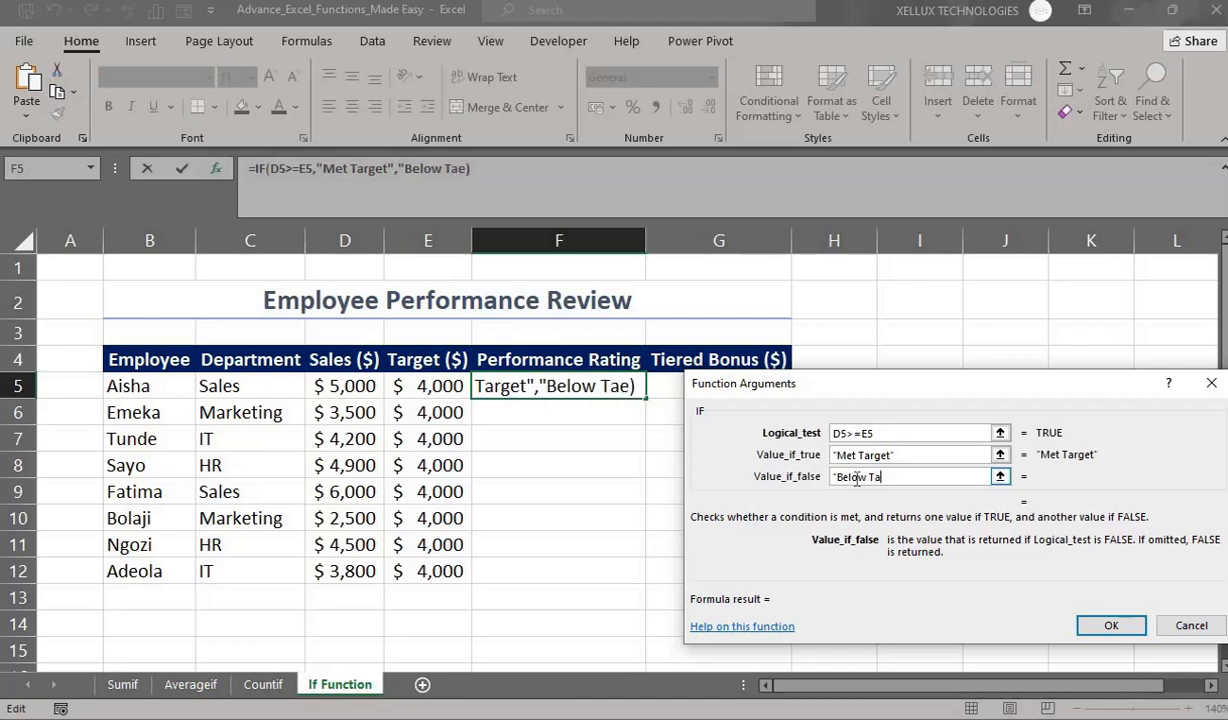
pyautogui.press('BackSpace')
pyautogui.write('rget')
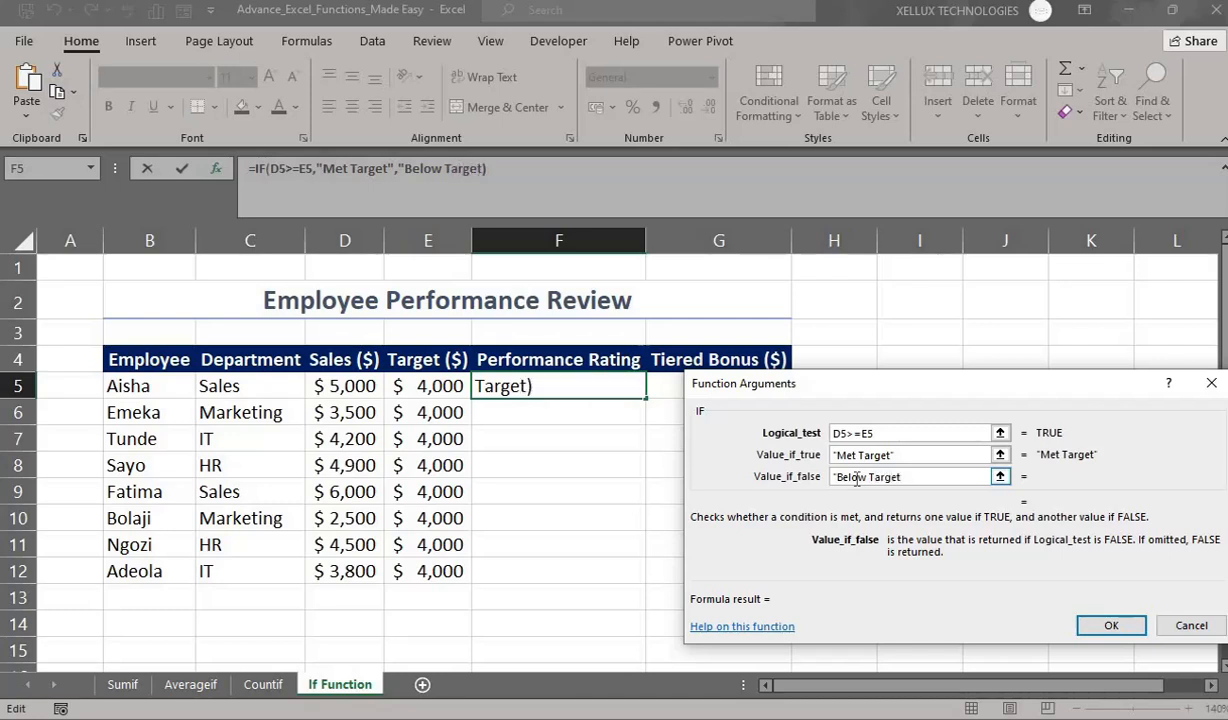
pyautogui.write('"')
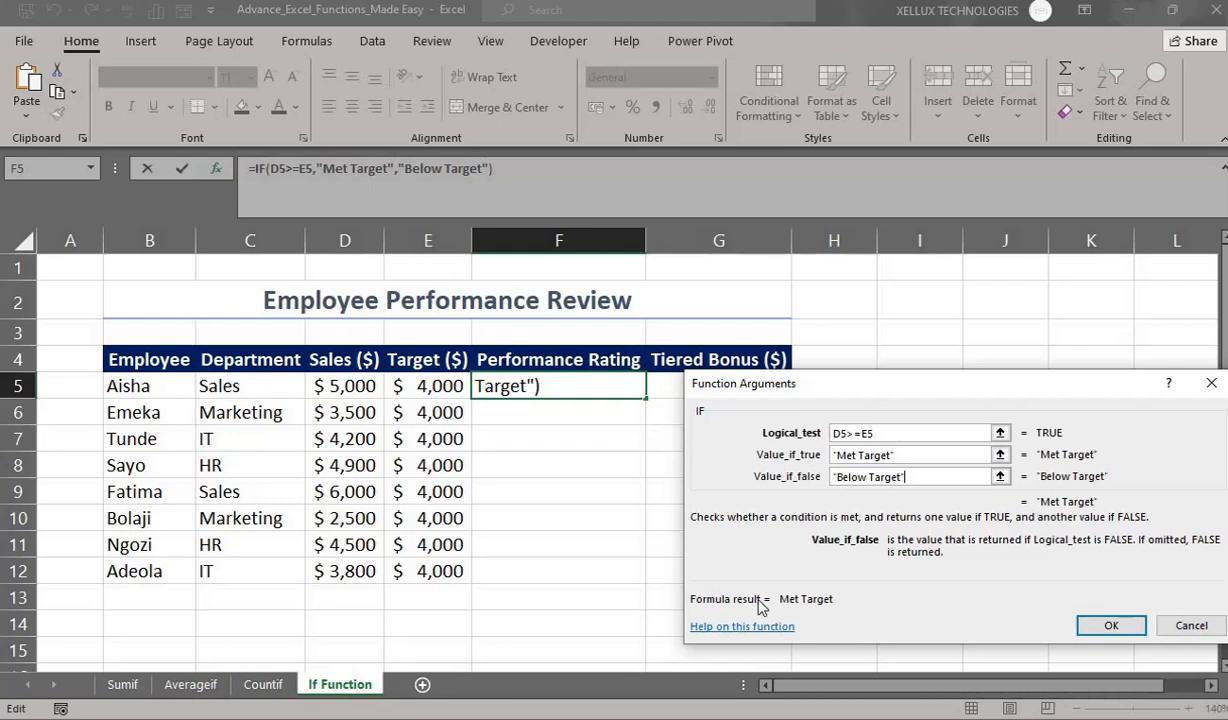
# Complete the IF formula in F5 and copy it down the Performance Rating column through F12
pyautogui.click(1110, 626)
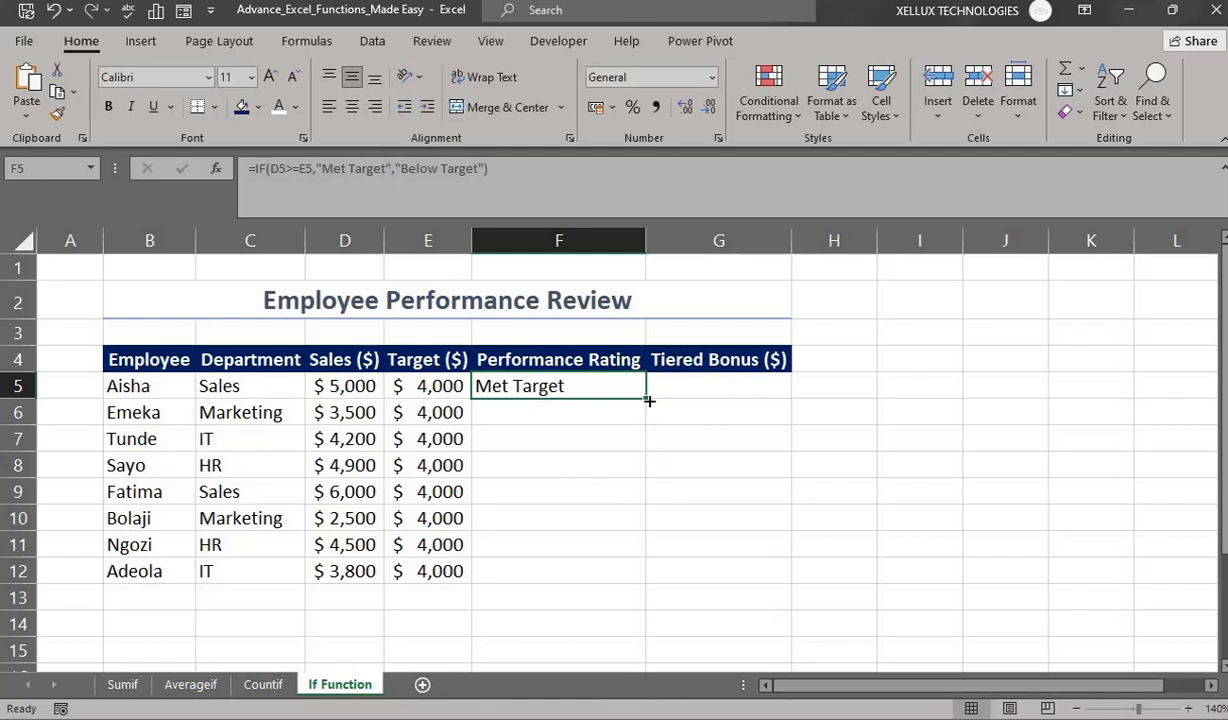
pyautogui.moveTo(649, 400); pyautogui.dragTo(638, 578)
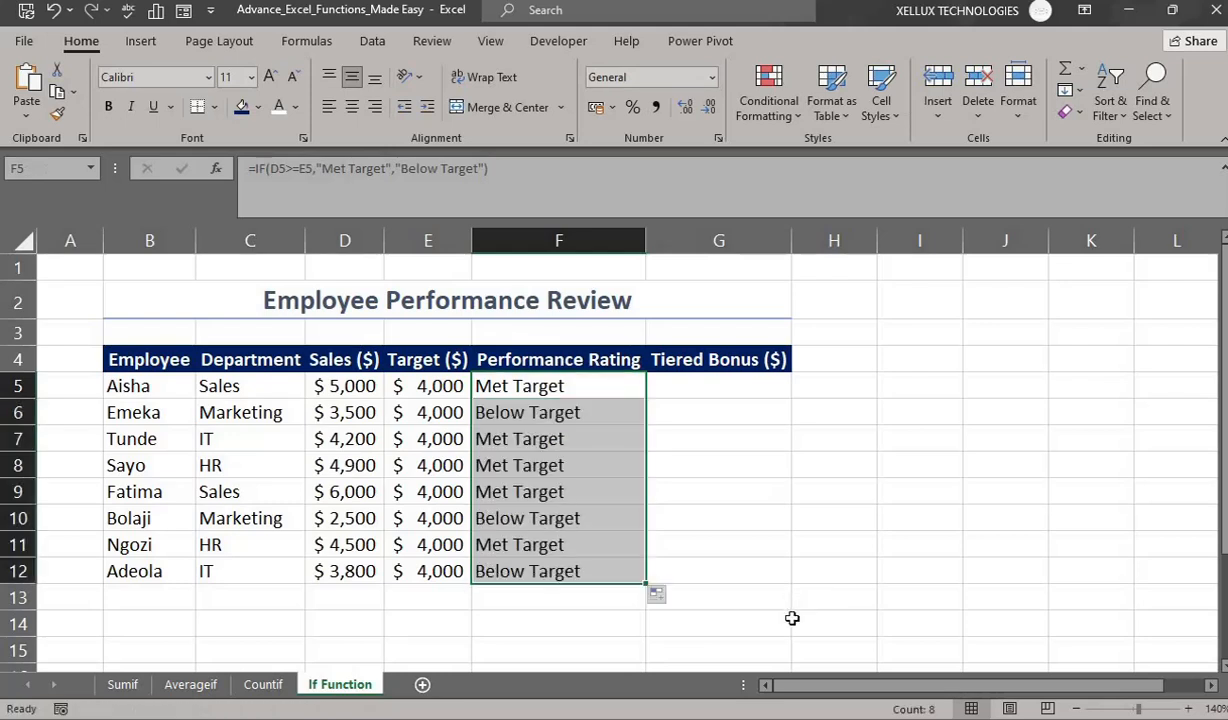
pyautogui.click(795, 618)
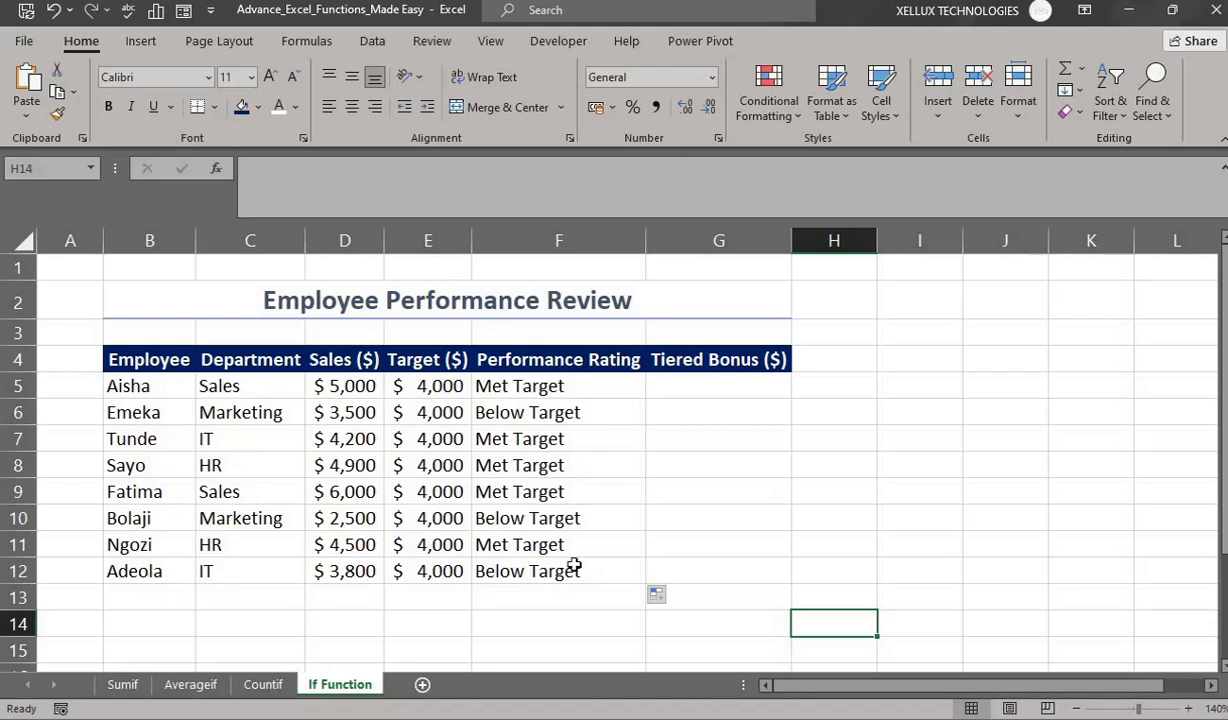
# Insert the IF function in the first Tiered Bonus ($) cell, G5
pyautogui.click(672, 392)
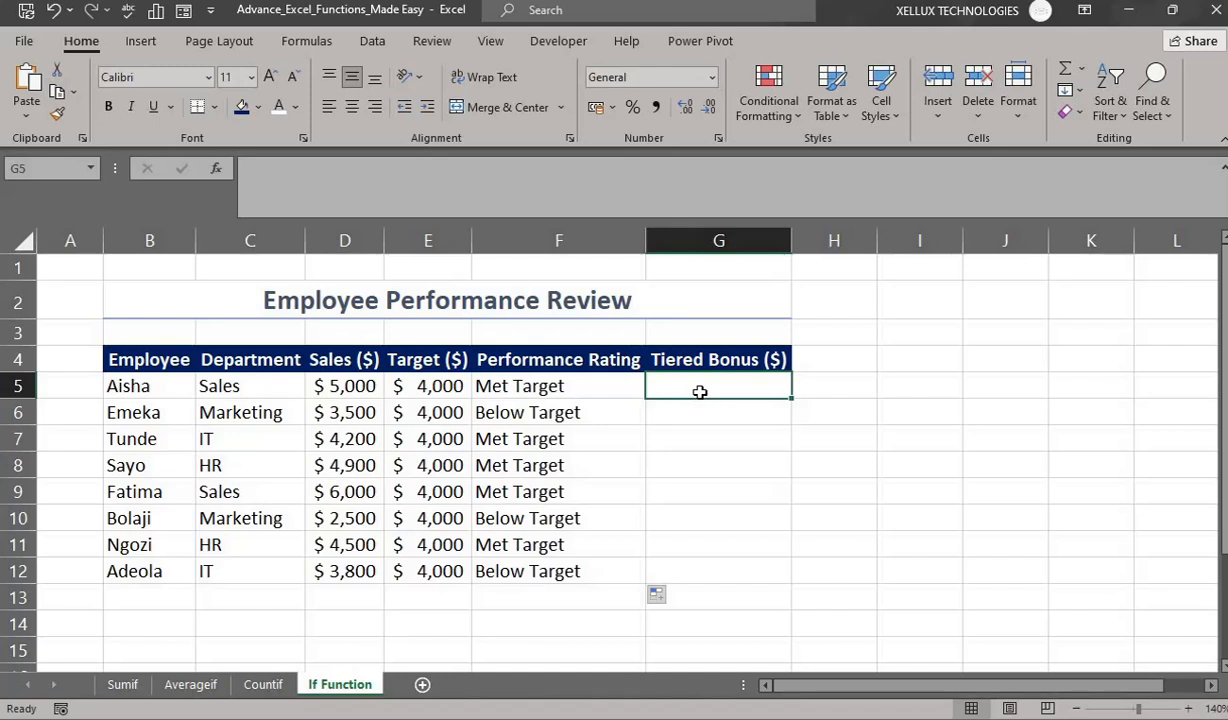
pyautogui.click(219, 171)
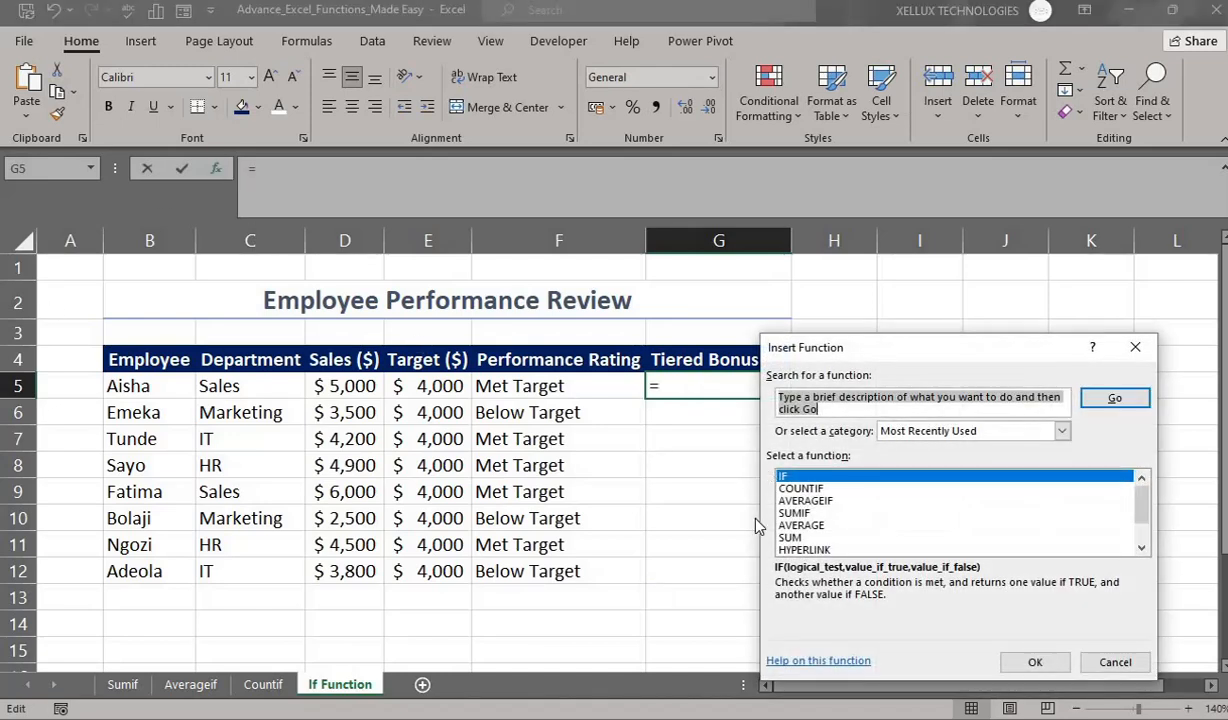
pyautogui.click(1033, 665)
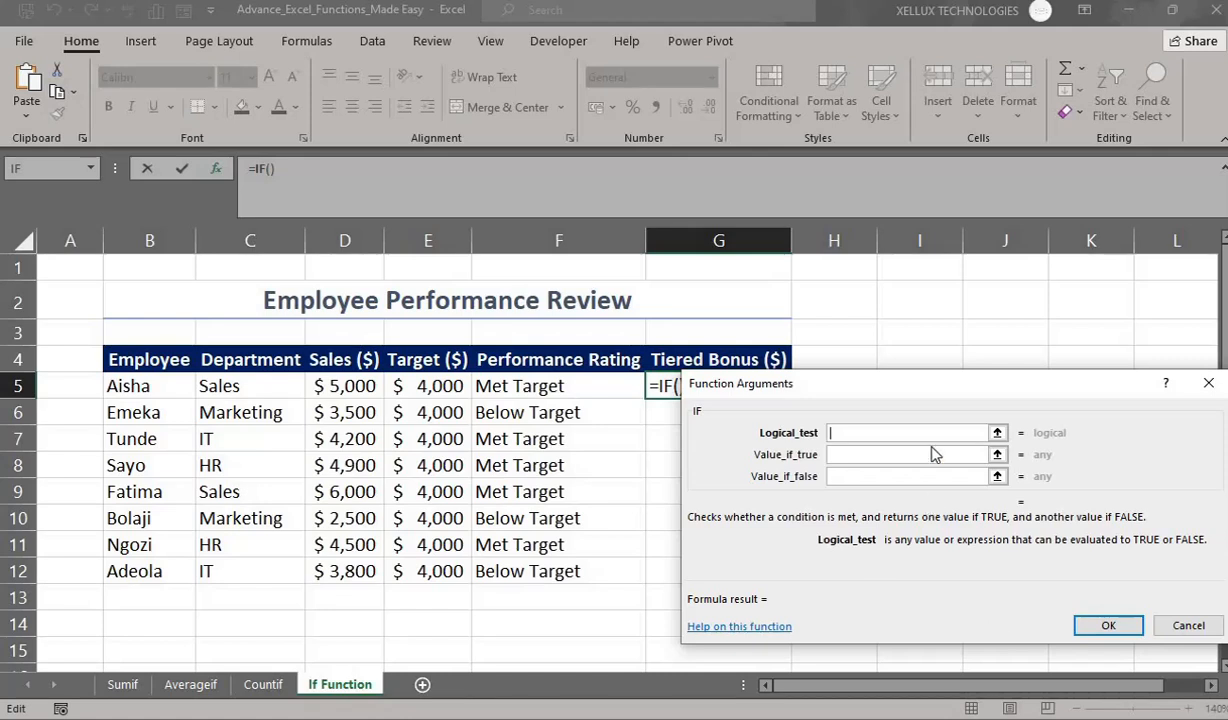
# Set the logical test of the G5 IF function to D5>=E5, comparing the employee's sales with the target
pyautogui.moveTo(948, 395); pyautogui.dragTo(963, 398)
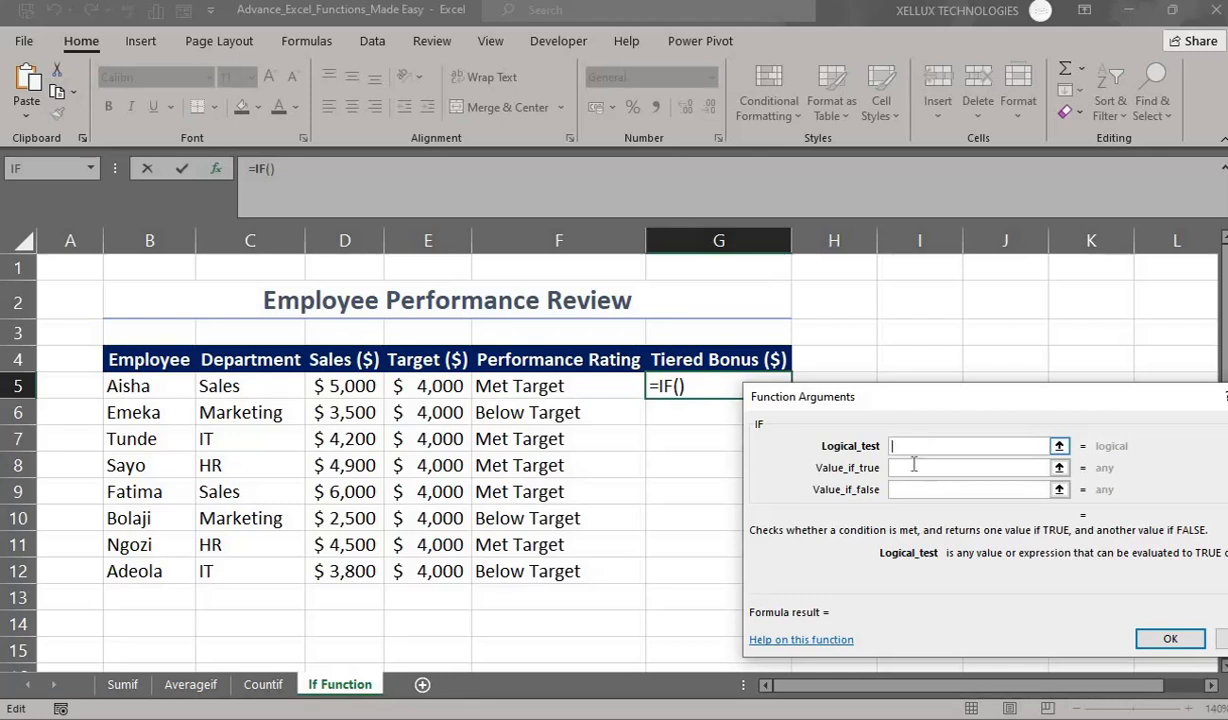
pyautogui.click(330, 380)
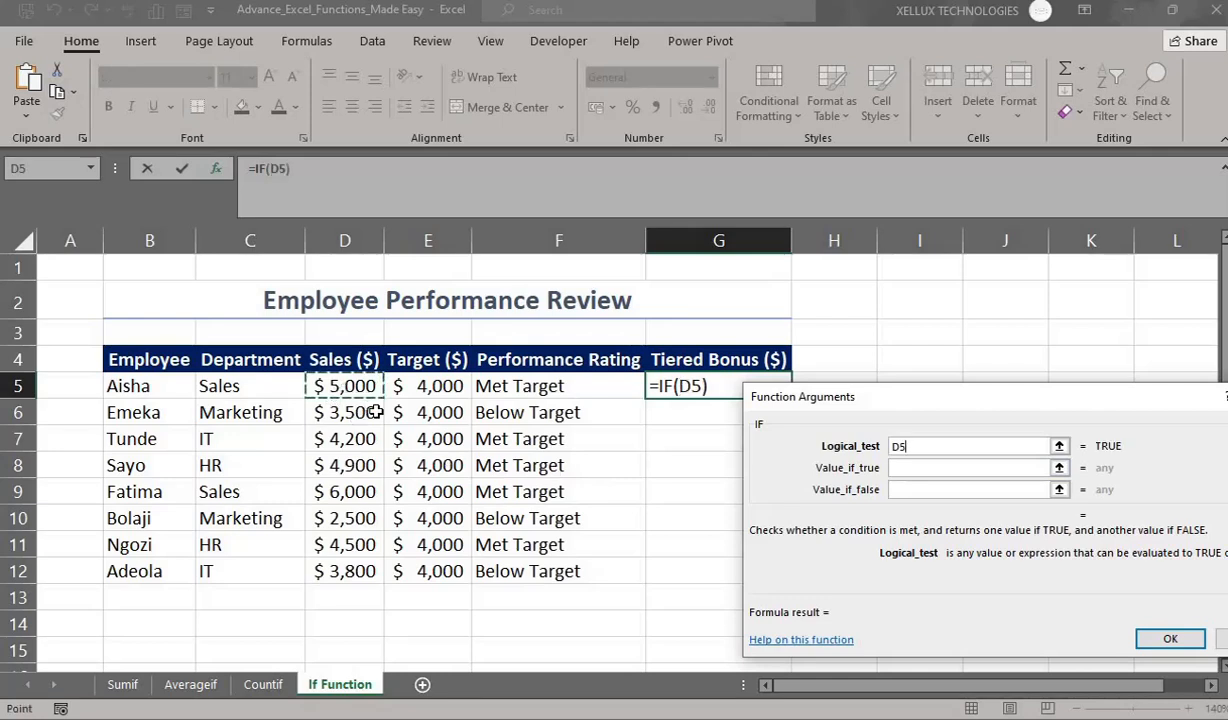
pyautogui.write('>')
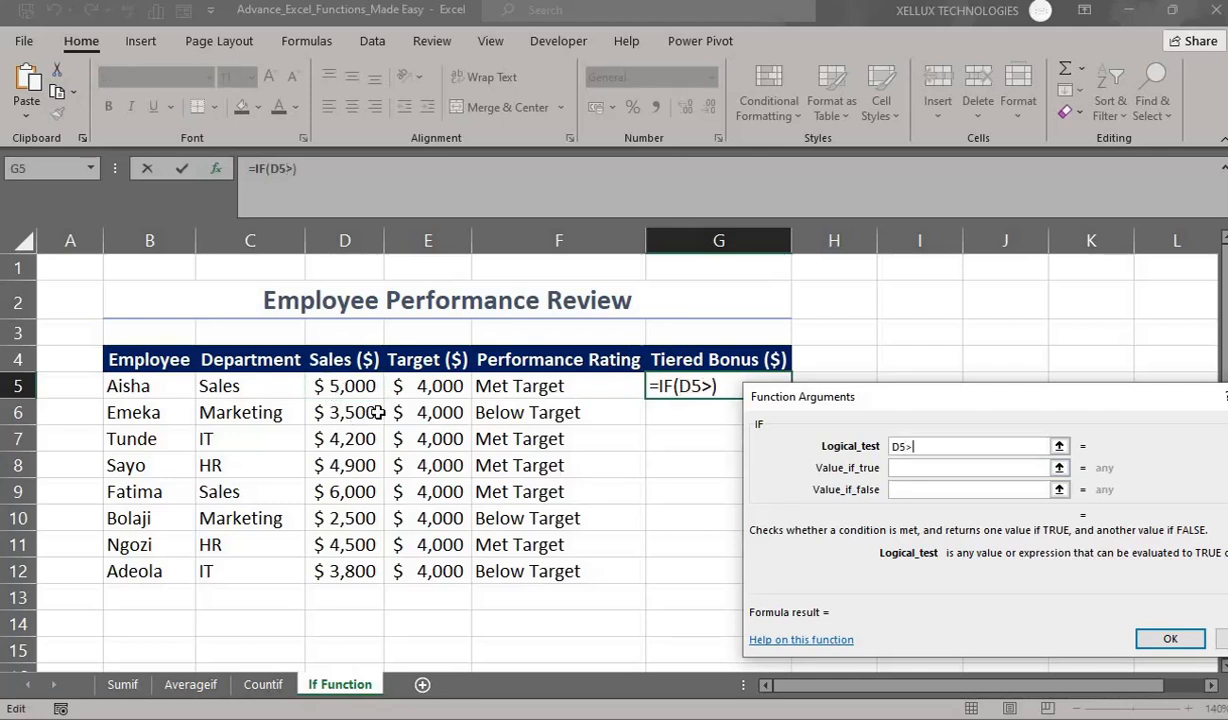
pyautogui.write('=')
pyautogui.click(436, 387)
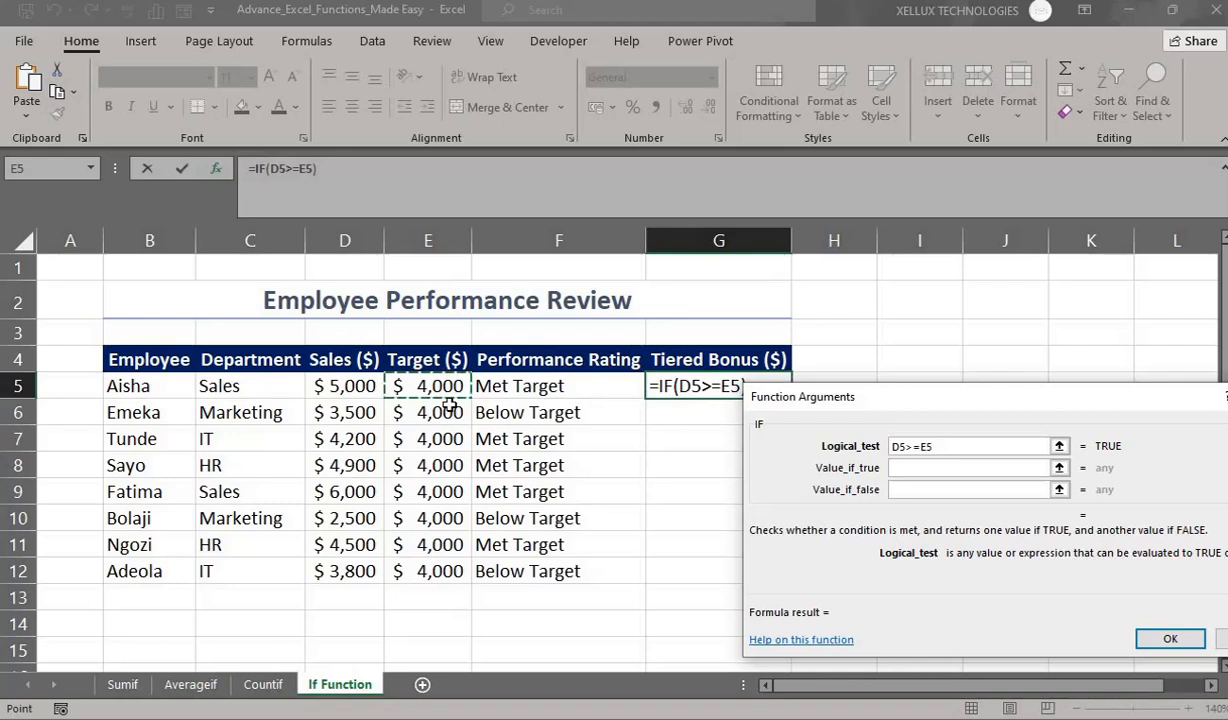
# Set the value if true of the G5 IF function to "Eligible for Bonus"
pyautogui.click(900, 468)
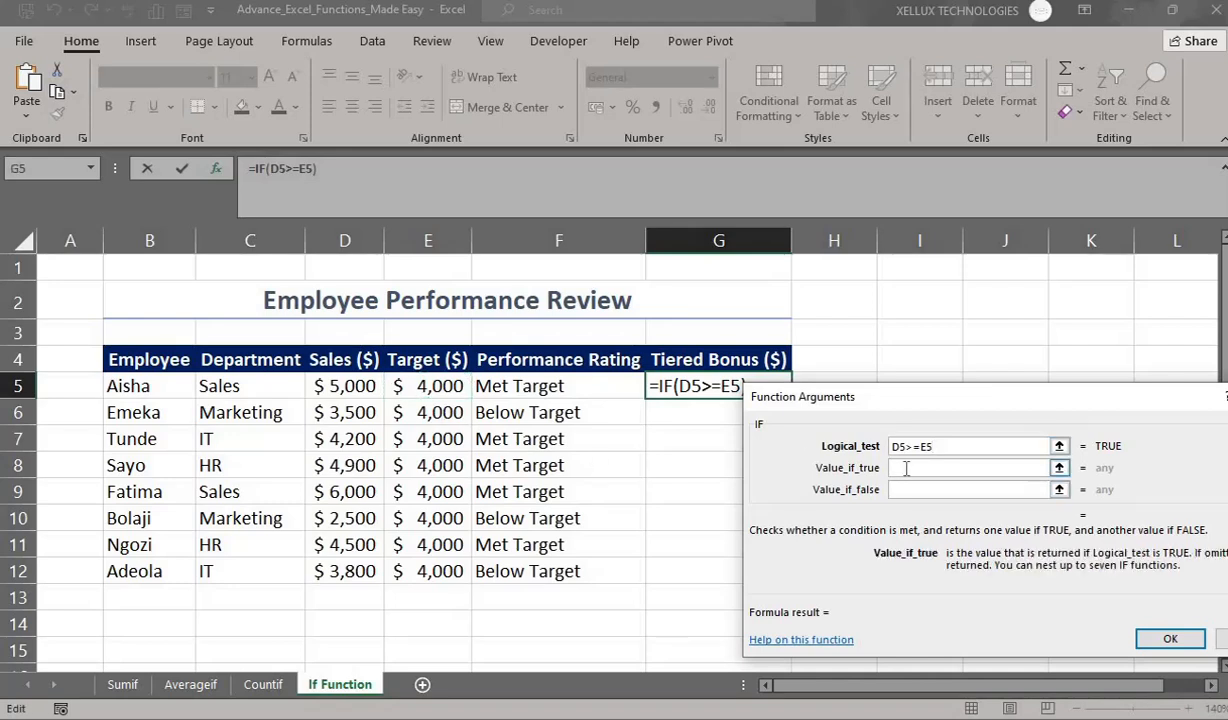
pyautogui.write('"Eligible')
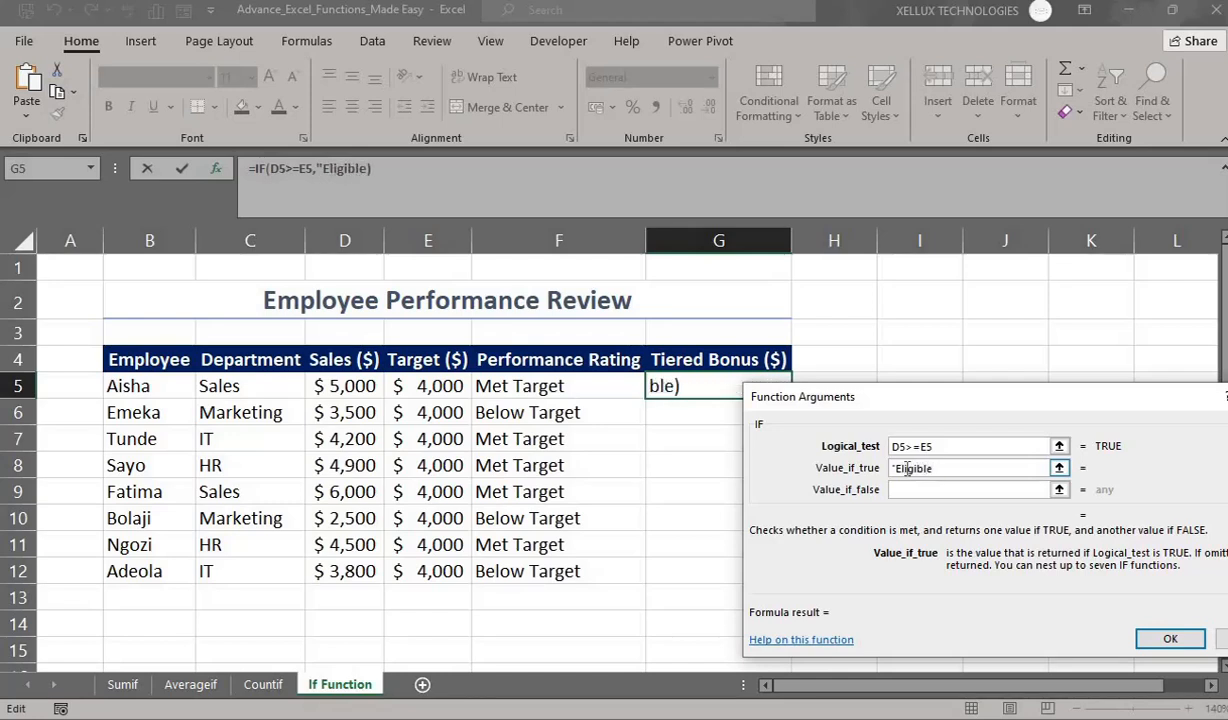
pyautogui.write(' for Bonus')
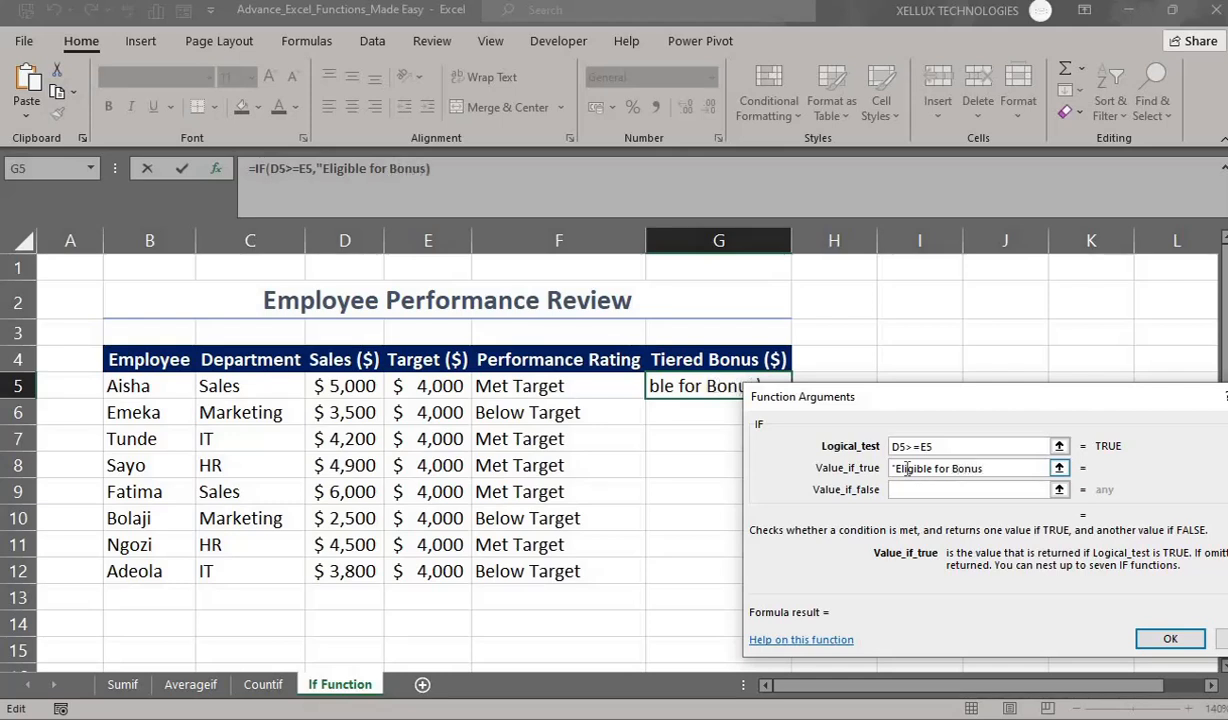
pyautogui.write('"')
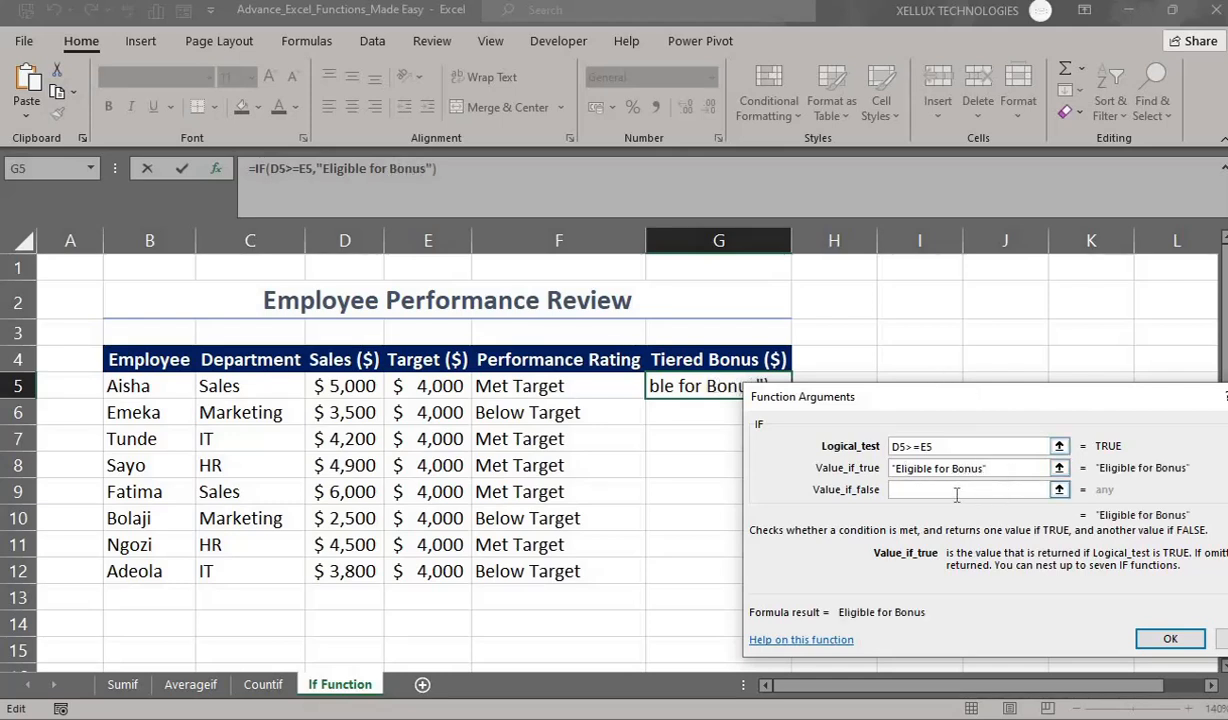
# Set the value if false of the G5 IF function to "Not Eligible"
pyautogui.click(951, 490)
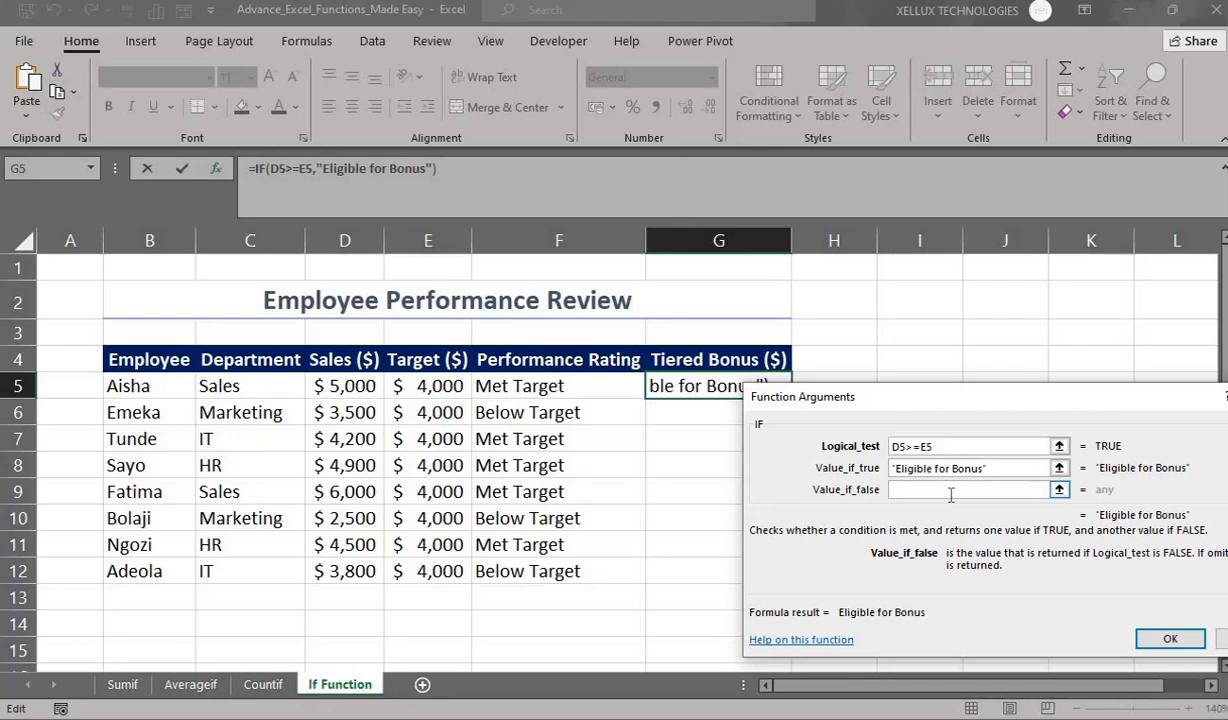
pyautogui.write('"N')
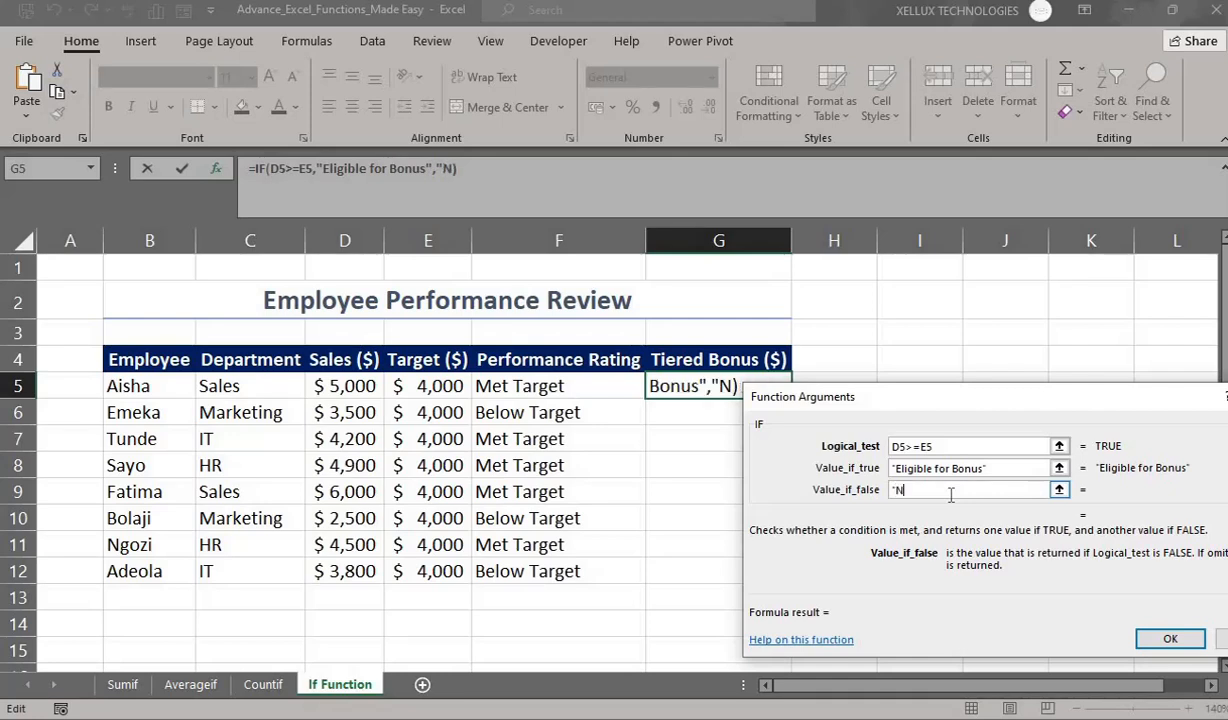
pyautogui.write('ot Eligib')
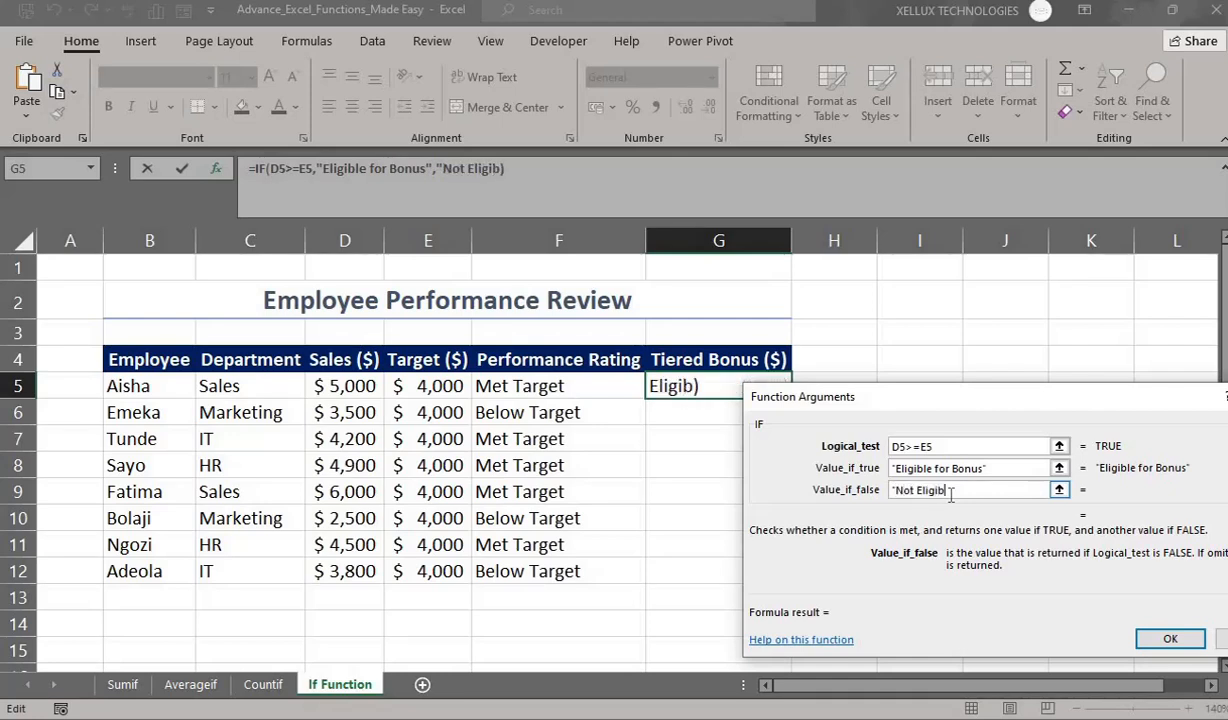
pyautogui.write('le"')
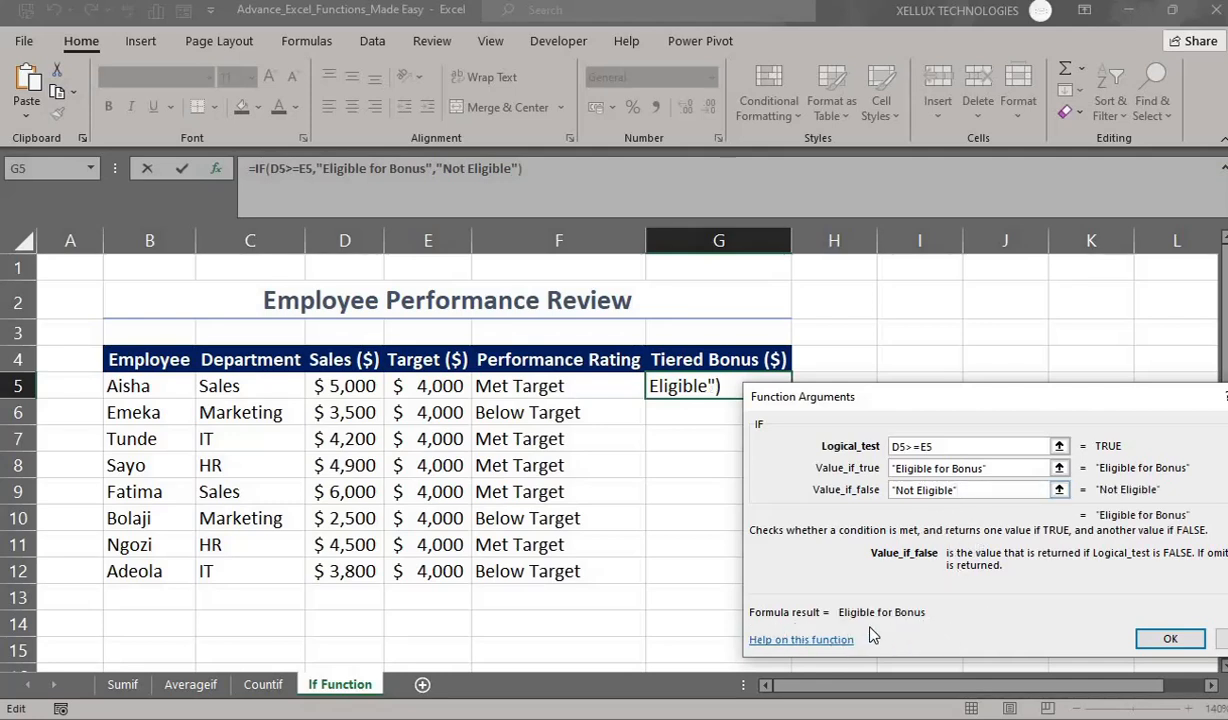
# Complete the IF formula in G5 and copy it down the Tiered Bonus ($) column through G12
pyautogui.click(1170, 641)
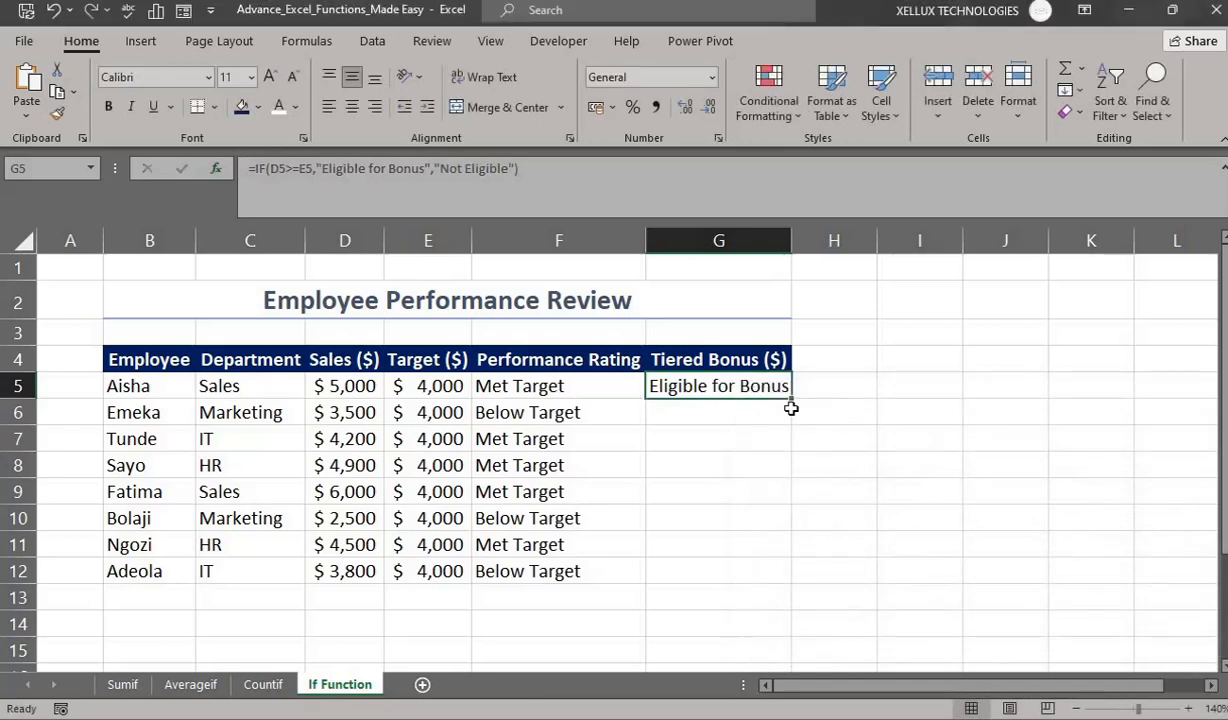
pyautogui.moveTo(791, 401); pyautogui.dragTo(954, 548)
pyautogui.click(933, 545)
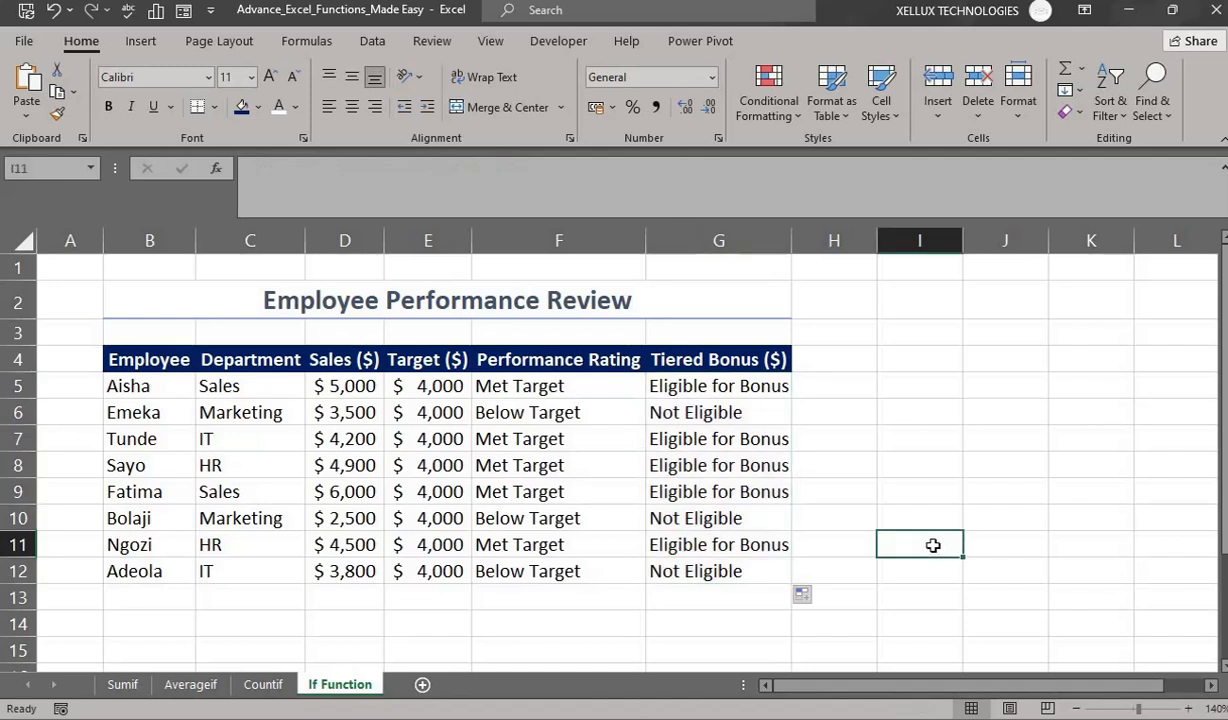